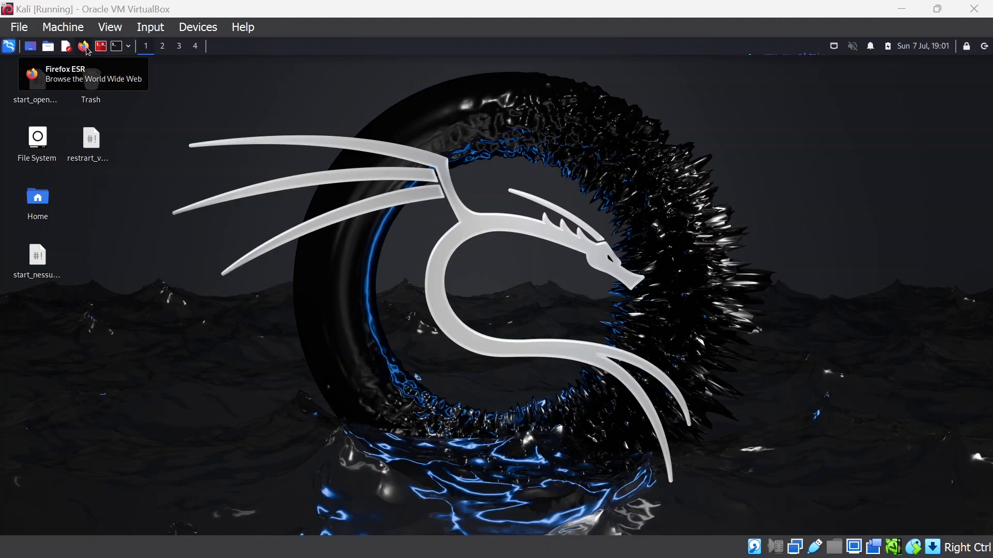
Launch Firefox, search 'nessus download' in a new tab and open the Download Tenable Nessus page
{"action": "left_click", "coordinate": [84, 48]}
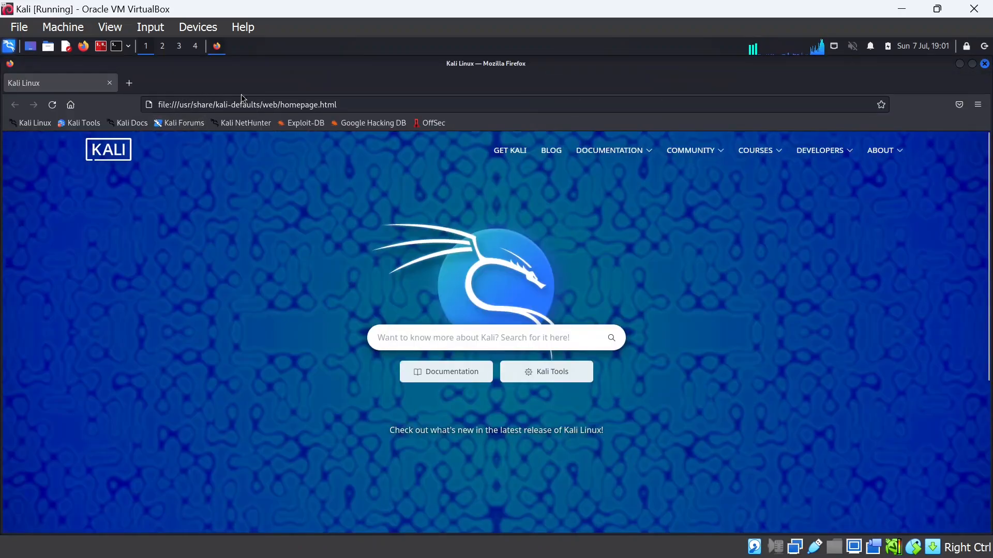
{"action": "left_click", "coordinate": [131, 83]}
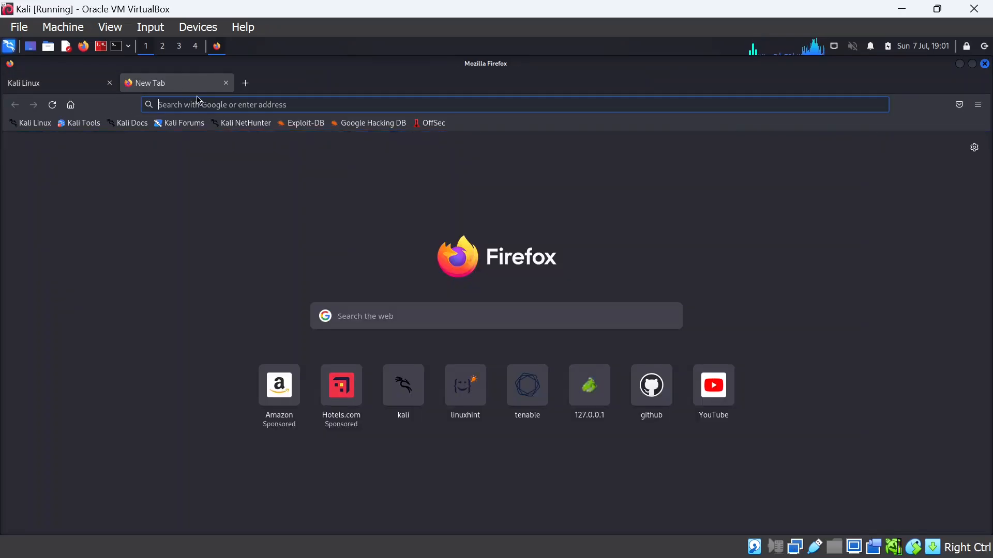
{"action": "left_click", "coordinate": [201, 102]}
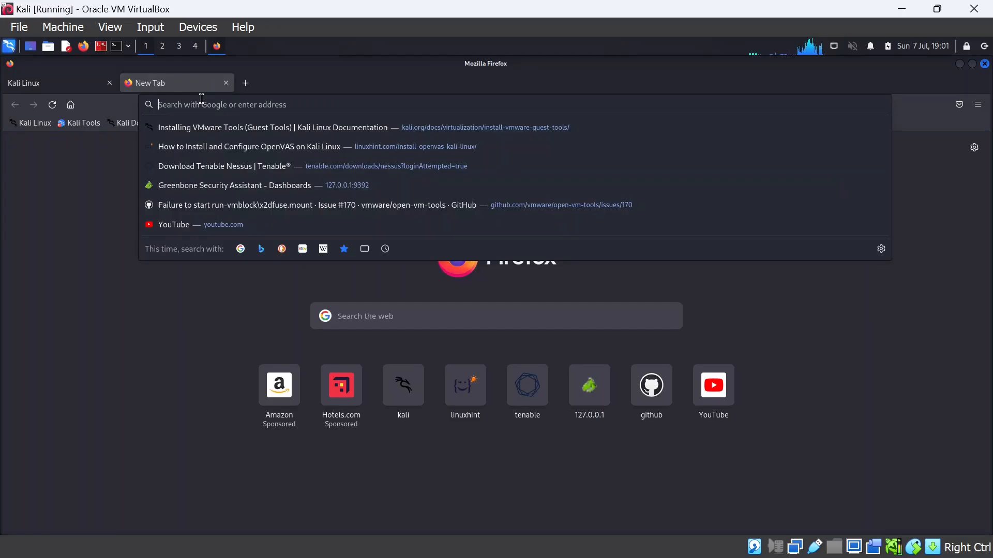
{"action": "type", "text": "nessu"}
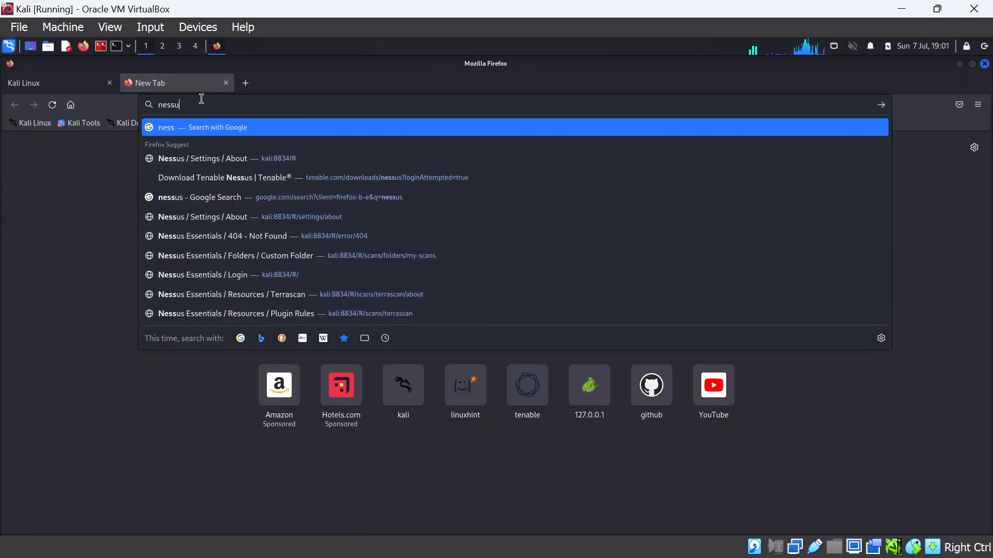
{"action": "type", "text": "s download"}
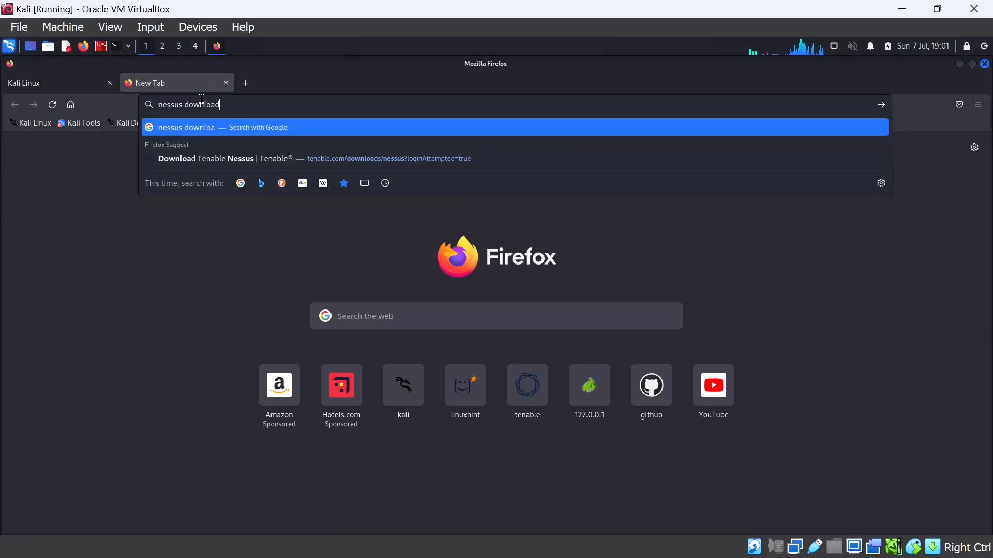
{"action": "left_click", "coordinate": [310, 162]}
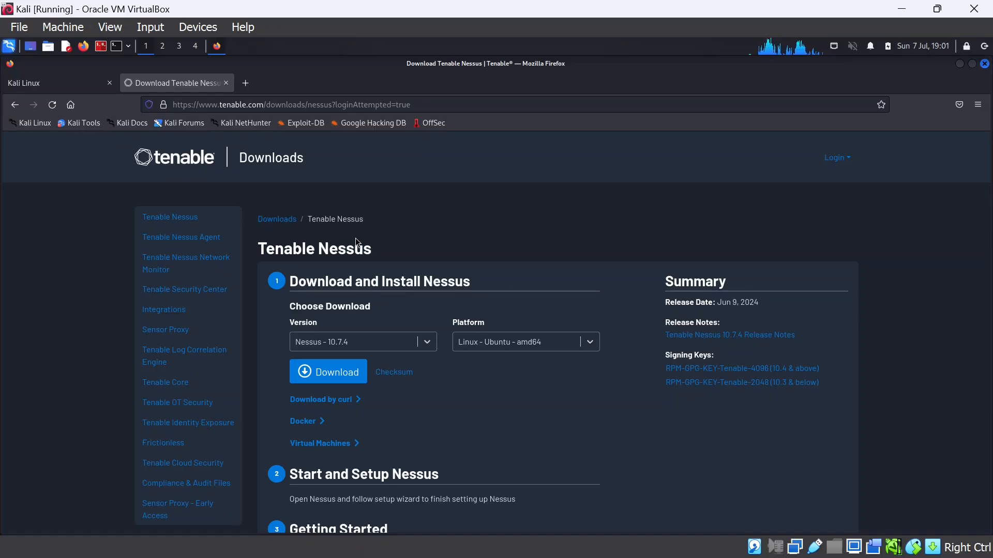
Keep Nessus 10.7.4 as the version and choose Linux - Debian - amd64 as the platform
{"action": "left_click", "coordinate": [429, 345]}
{"action": "left_click", "coordinate": [429, 346]}
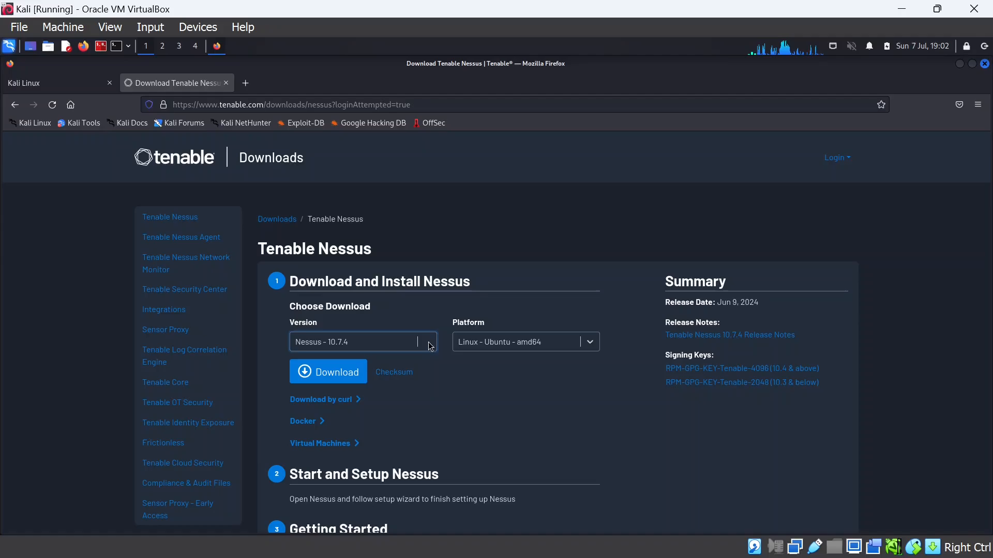
{"action": "left_click", "coordinate": [592, 345]}
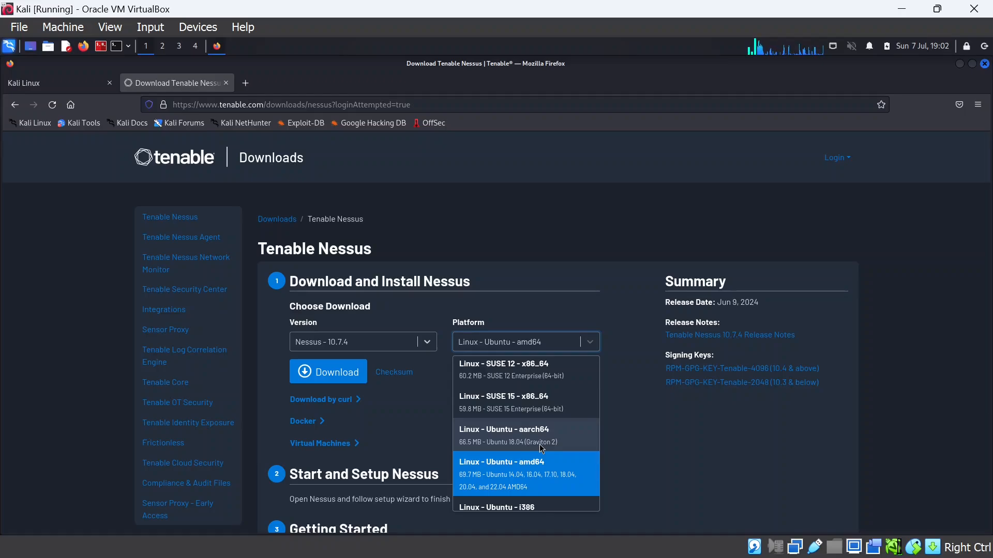
{"action": "scroll", "coordinate": [539, 444], "scroll_direction": "up", "scroll_amount": 3}
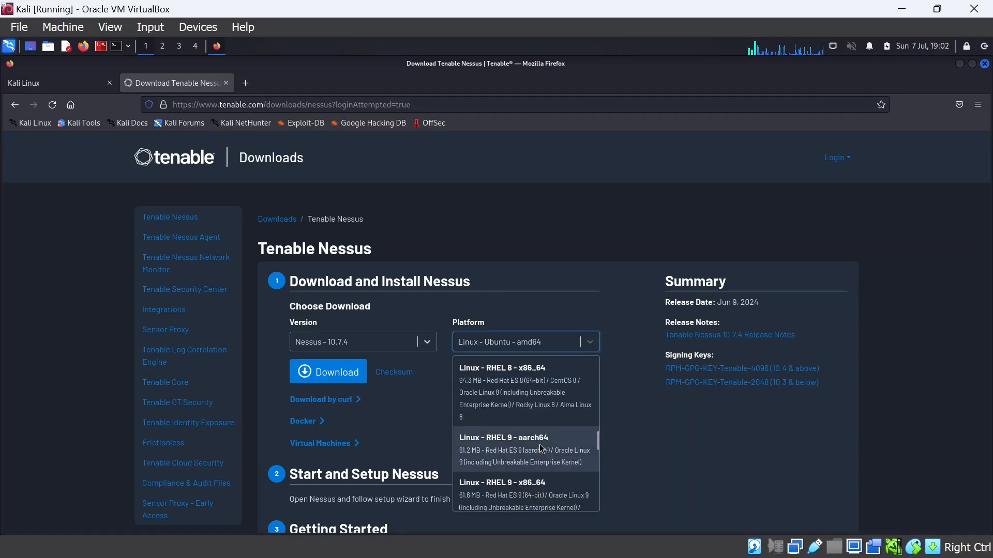
{"action": "scroll", "coordinate": [537, 453], "scroll_direction": "up", "scroll_amount": 2}
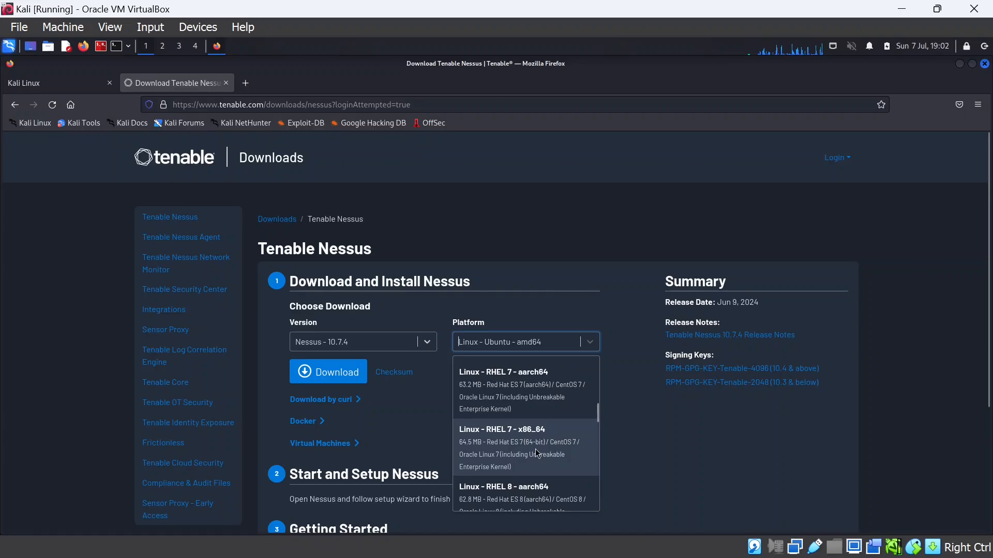
{"action": "scroll", "coordinate": [536, 453], "scroll_direction": "up", "scroll_amount": 3}
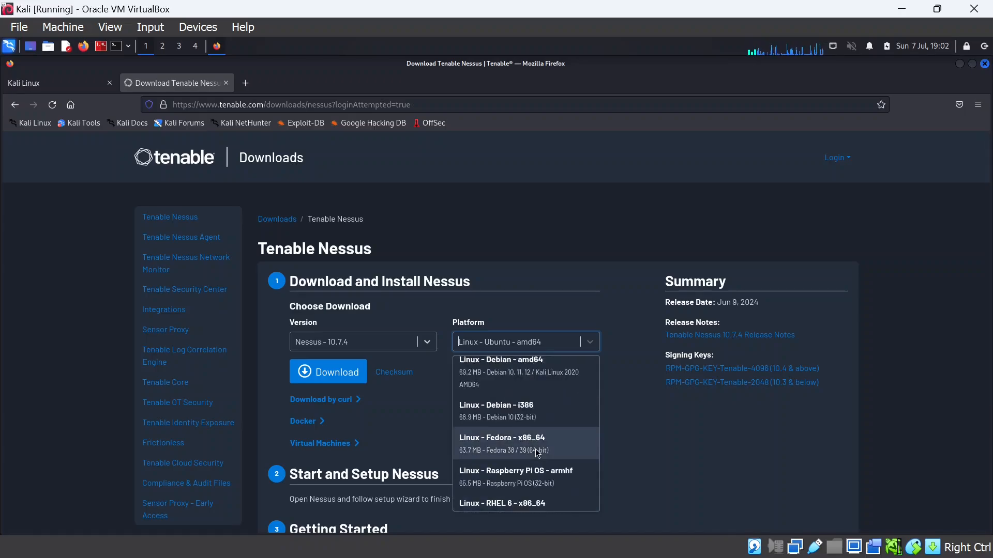
{"action": "scroll", "coordinate": [535, 448], "scroll_direction": "up", "scroll_amount": 3}
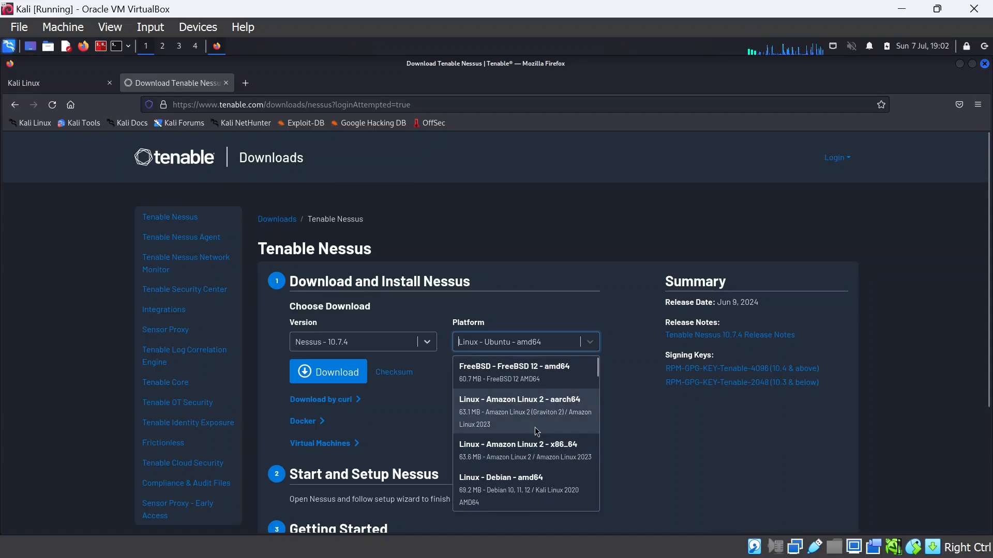
{"action": "scroll", "coordinate": [531, 416], "scroll_direction": "up", "scroll_amount": 1}
{"action": "scroll", "coordinate": [532, 422], "scroll_direction": "down", "scroll_amount": 2}
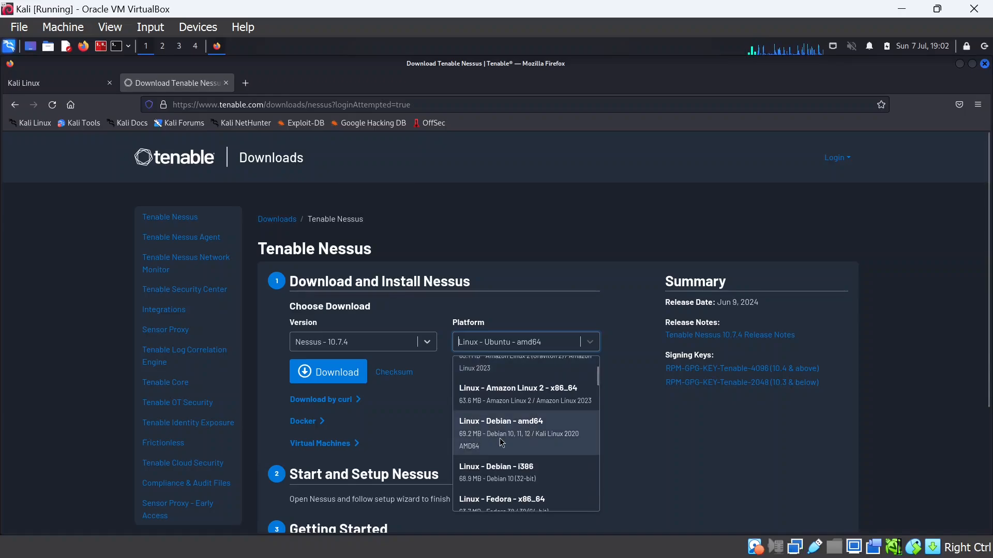
{"action": "left_click", "coordinate": [535, 435]}
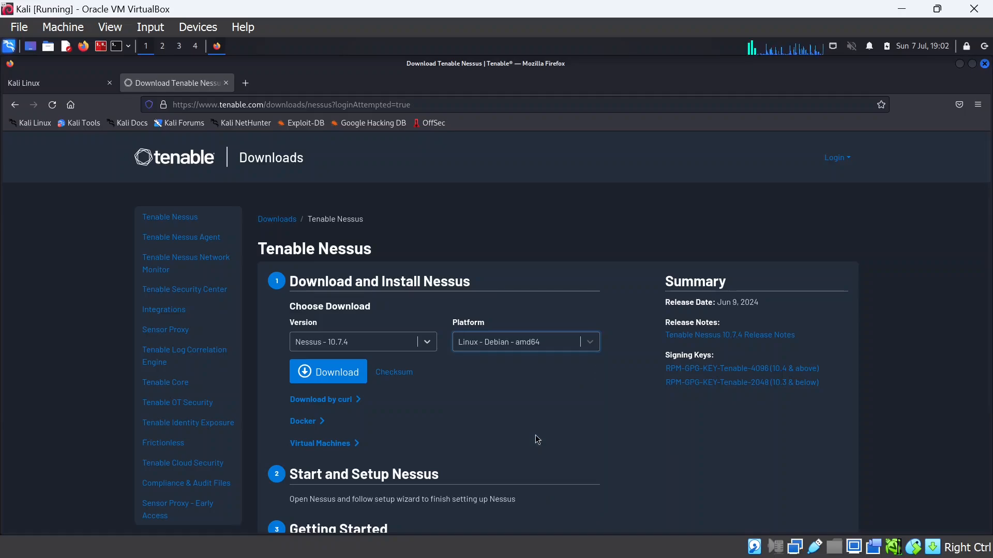
Download the Nessus-10.7.4-debian10_amd64.deb package, accepting the licence agreement
{"action": "left_click", "coordinate": [337, 382]}
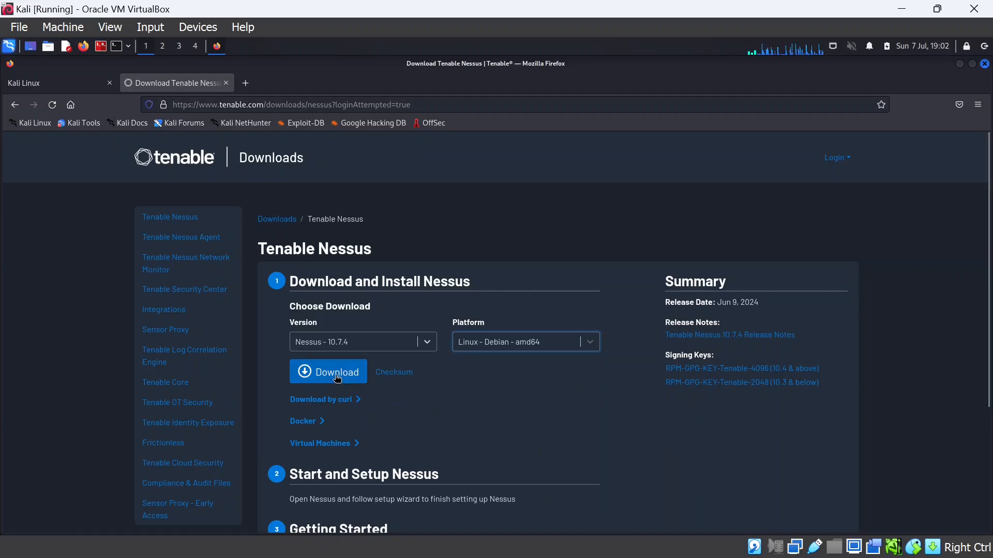
{"action": "scroll", "coordinate": [579, 420], "scroll_direction": "down", "scroll_amount": 5}
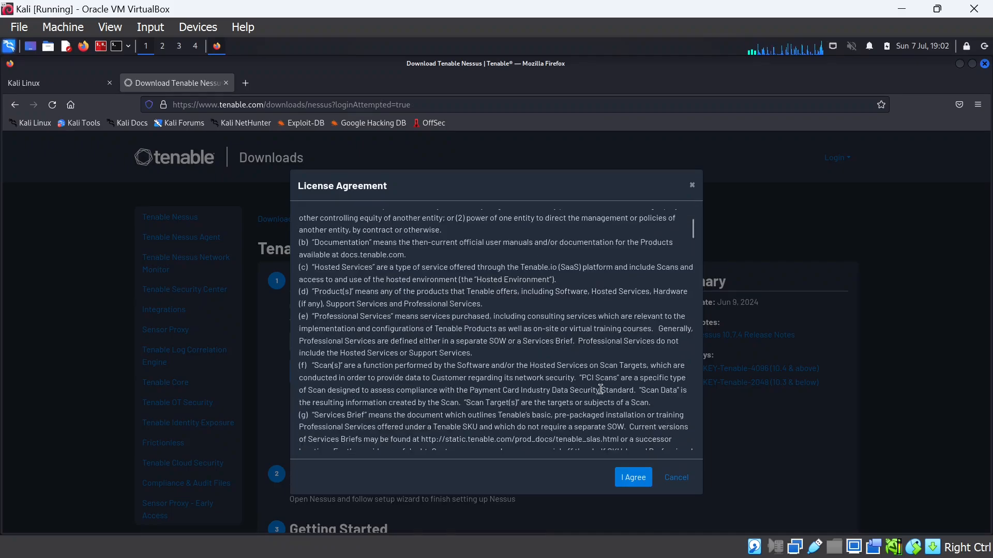
{"action": "left_click", "coordinate": [633, 478]}
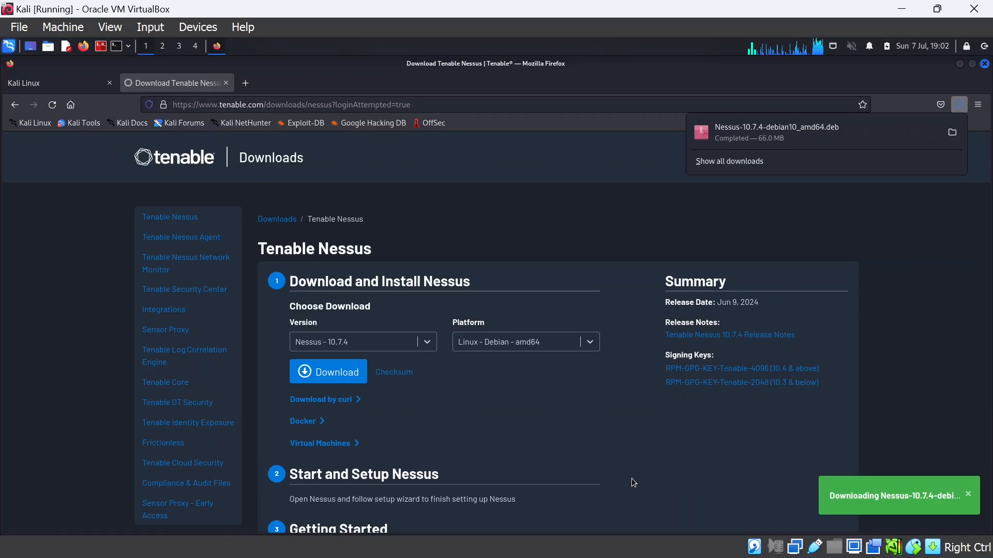
Open ~/Downloads in Thunar via the places menu and launch a terminal in it
{"action": "left_click", "coordinate": [48, 46]}
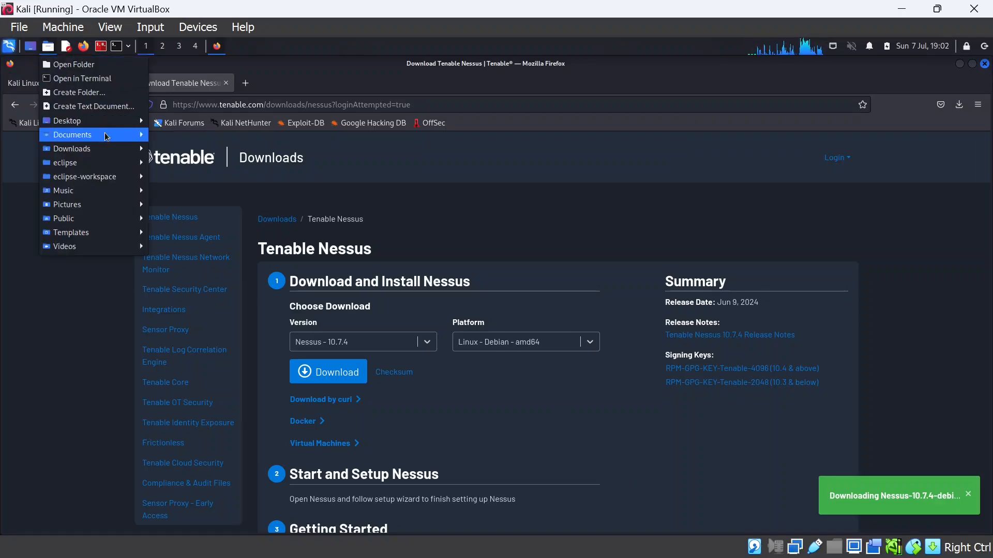
{"action": "mouse_move", "coordinate": [101, 156]}
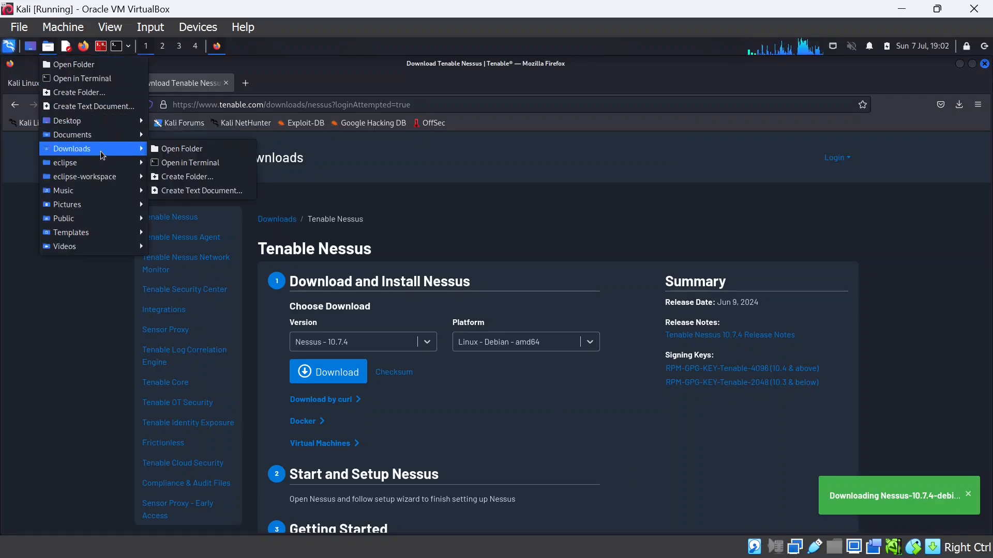
{"action": "left_click", "coordinate": [179, 149]}
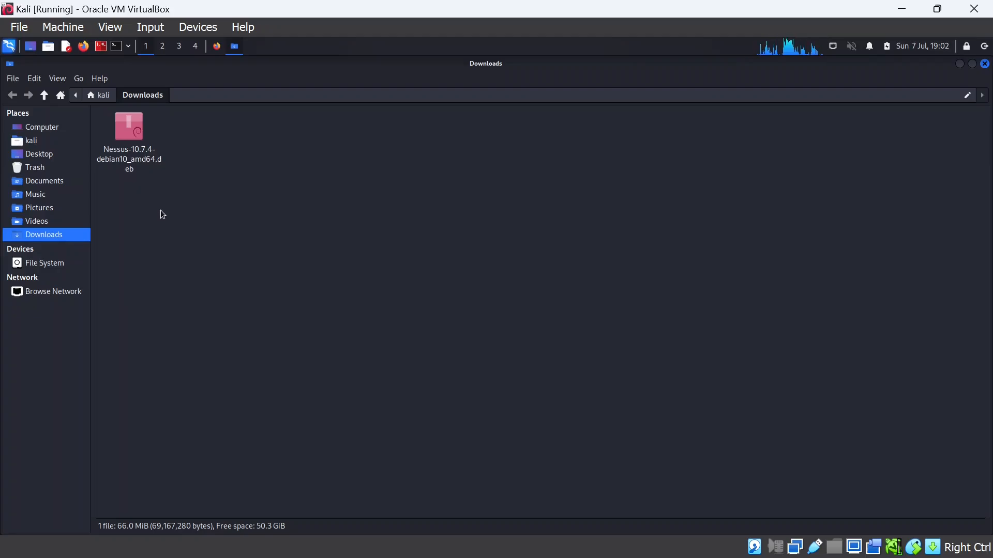
{"action": "right_click", "coordinate": [185, 131]}
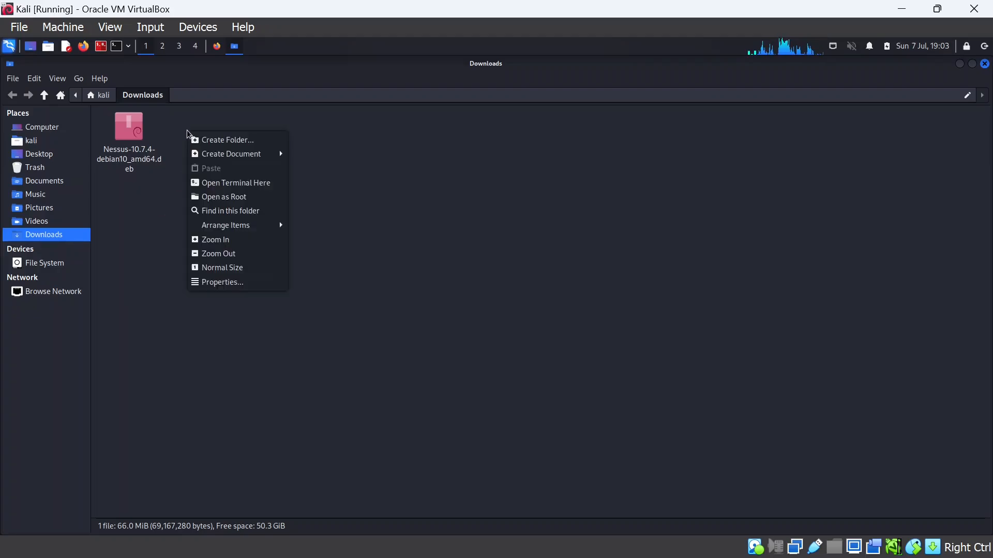
{"action": "left_click", "coordinate": [247, 186]}
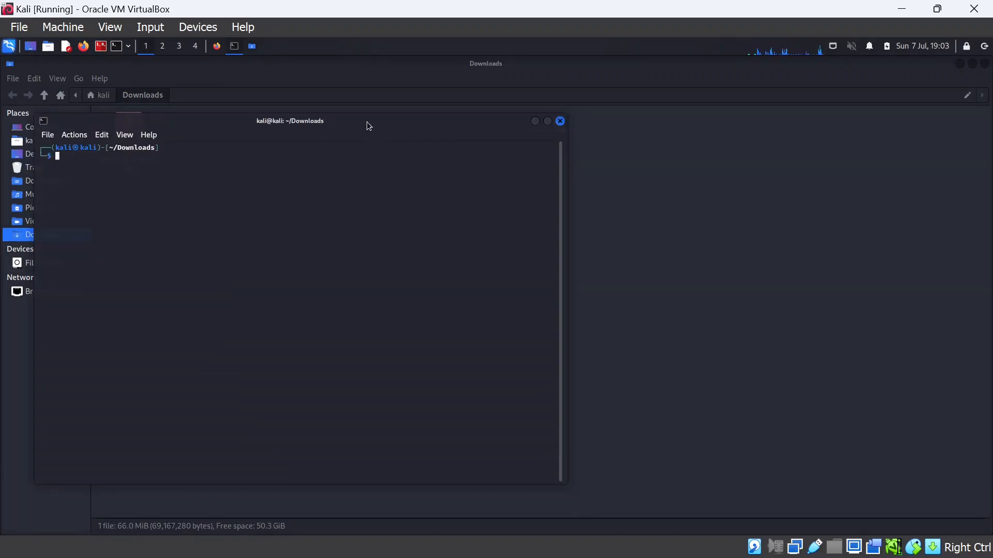
Move the terminal window, enlarge its font and list the Downloads folder contents
{"action": "left_click_drag", "start_coordinate": [368, 122], "coordinate": [540, 134]}
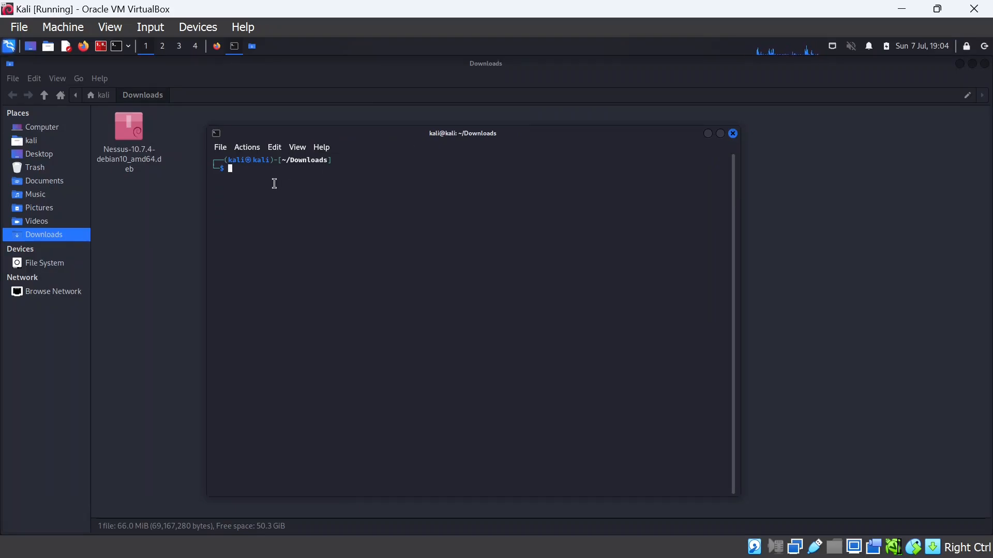
{"action": "key", "text": "ctrl+plus"}
{"action": "key", "text": "ctrl+plus"}
{"action": "key", "text": "ctrl+plus"}
{"action": "key", "text": "ctrl+plus"}
{"action": "key", "text": "ctrl+plus"}
{"action": "key", "text": "ctrl+plus"}
{"action": "key", "text": "ctrl+plus"}
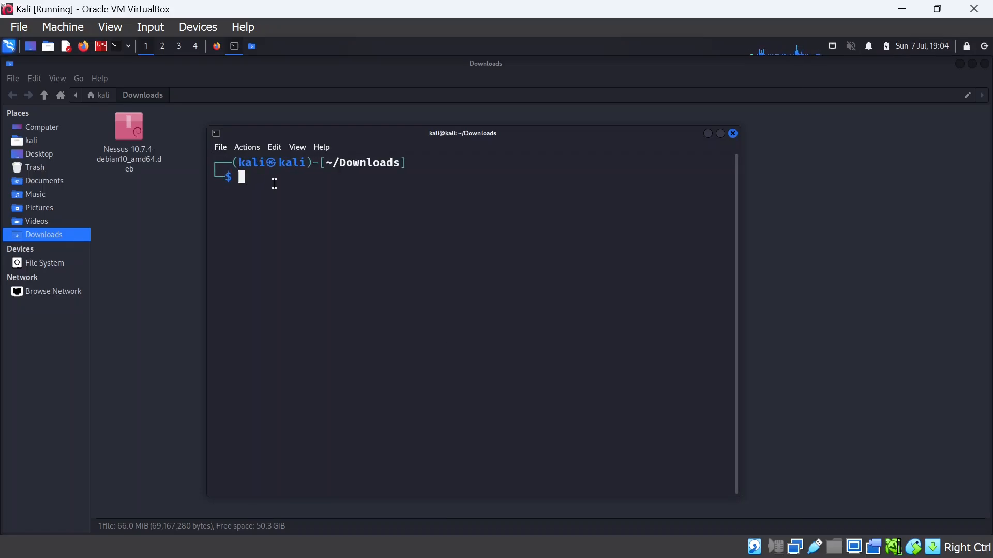
{"action": "type", "text": "ls"}
{"action": "key", "text": "Return"}
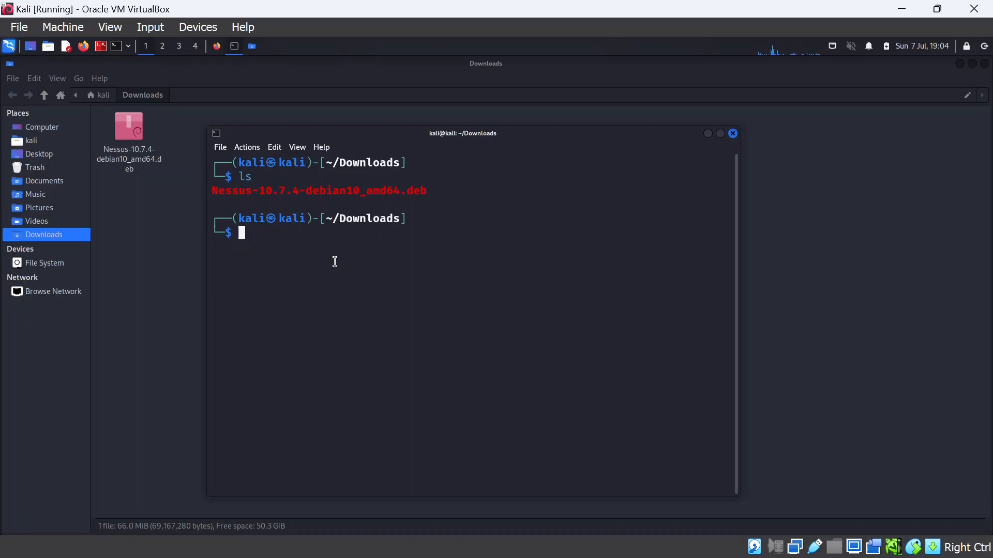
Run 'sudo dpkg -i Nessus-10.7.4-debian10_amd64.deb', using Tab to complete the file name
{"action": "type", "text": "dpkg -i"}
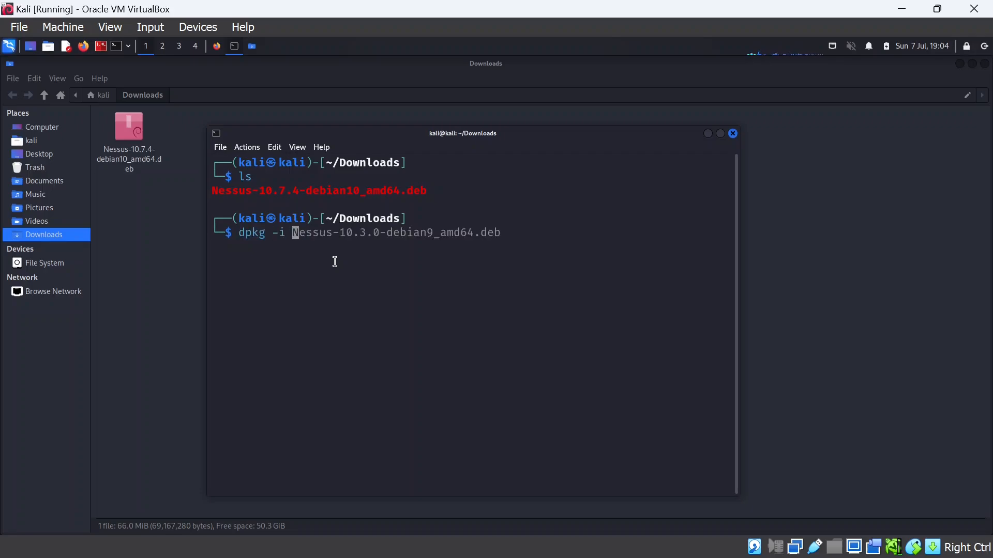
{"action": "type", "text": " N"}
{"action": "type", "text": "e"}
{"action": "key", "text": "Tab"}
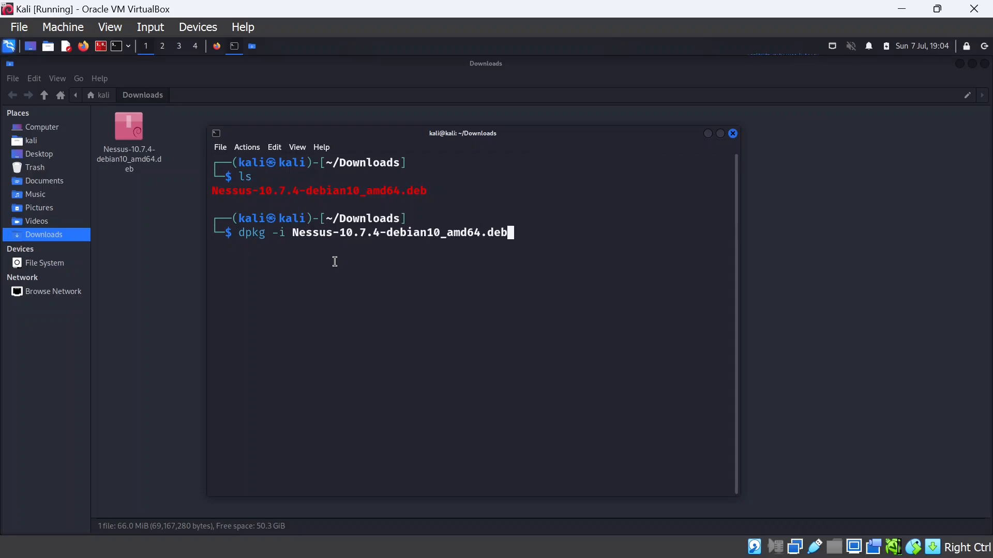
{"action": "key", "text": "Left"}
{"action": "key", "text": "Left"}
{"action": "key", "text": "Left"}
{"action": "key", "text": "Left"}
{"action": "key", "text": "Left"}
{"action": "key", "text": "Left"}
{"action": "key", "text": "Left"}
{"action": "key", "text": "Left"}
{"action": "key", "text": "Left"}
{"action": "key", "text": "Left"}
{"action": "key", "text": "Left"}
{"action": "key", "text": "Left"}
{"action": "key", "text": "Left"}
{"action": "key", "text": "Left"}
{"action": "key", "text": "Left"}
{"action": "key", "text": "Left"}
{"action": "key", "text": "Left"}
{"action": "key", "text": "Left"}
{"action": "key", "text": "Left"}
{"action": "key", "text": "Left"}
{"action": "key", "text": "Left"}
{"action": "key", "text": "Left"}
{"action": "key", "text": "Left"}
{"action": "key", "text": "Left"}
{"action": "key", "text": "Left"}
{"action": "key", "text": "Left"}
{"action": "key", "text": "Left"}
{"action": "key", "text": "Left"}
{"action": "key", "text": "Left"}
{"action": "key", "text": "Left"}
{"action": "key", "text": "Left"}
{"action": "key", "text": "Left"}
{"action": "key", "text": "Left"}
{"action": "key", "text": "Left"}
{"action": "key", "text": "Left"}
{"action": "key", "text": "Left"}
{"action": "key", "text": "Left"}
{"action": "key", "text": "Left"}
{"action": "type", "text": "sudo"}
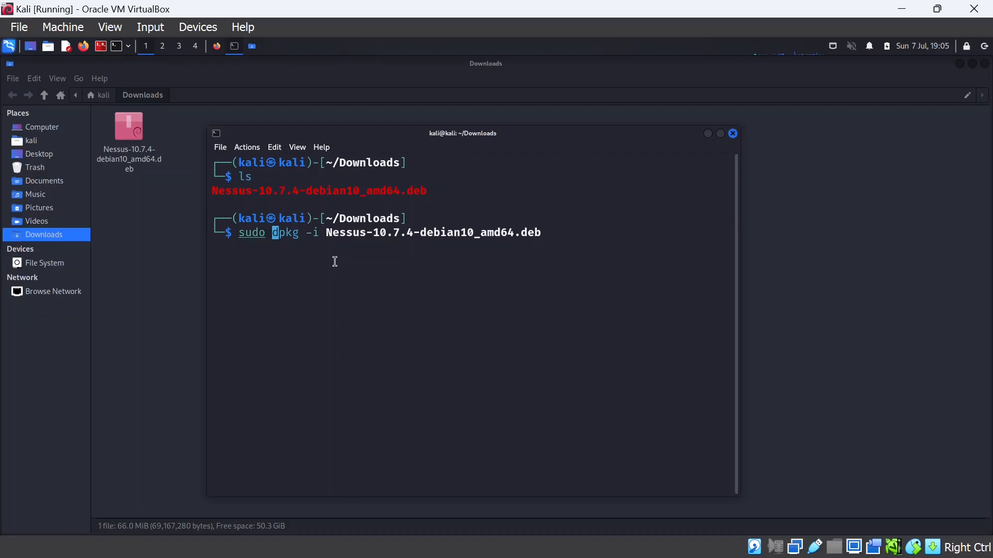
{"action": "key", "text": "Return"}
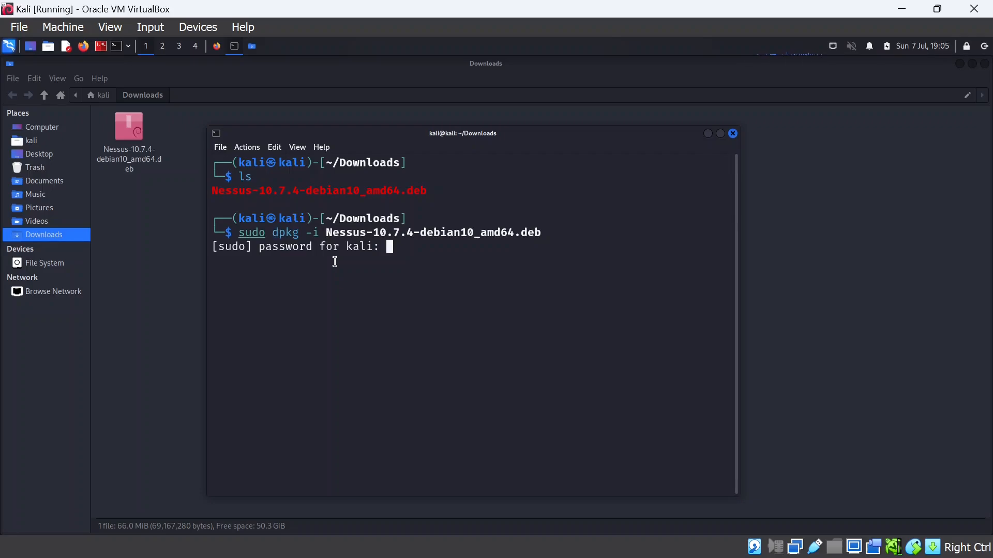
Submit the sudo password to finish the install, then select the suggested systemctl start command
{"action": "key", "text": "Return"}
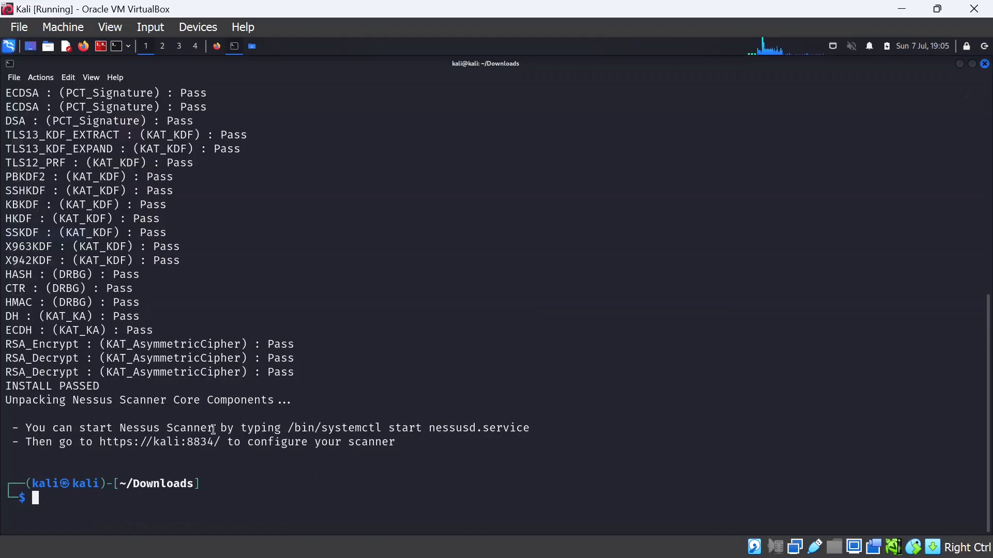
{"action": "left_click_drag", "start_coordinate": [322, 429], "coordinate": [530, 428]}
{"action": "key", "text": "ctrl+c"}
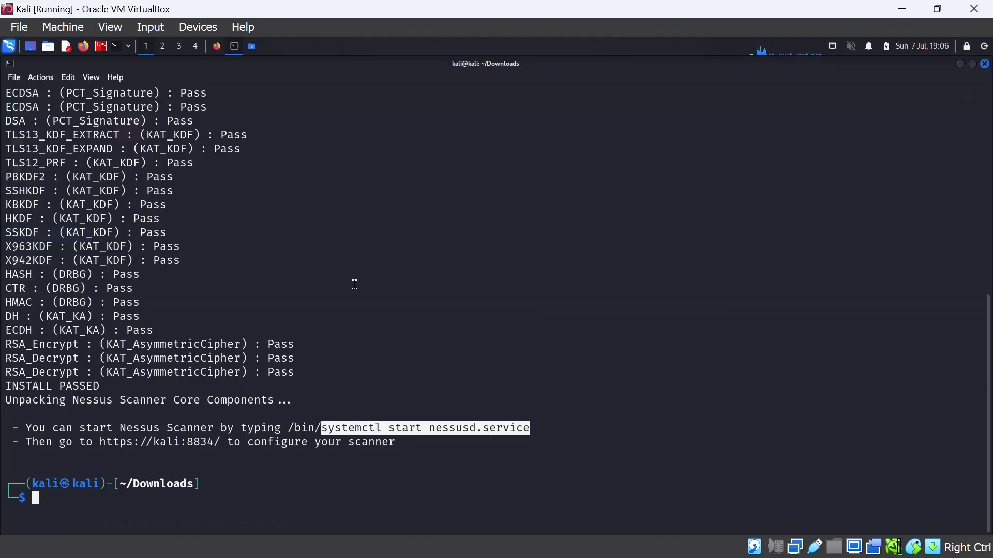
Paste the copied command and run it as 'sudo systemctl start nessusd.service'
{"action": "left_click", "coordinate": [92, 500]}
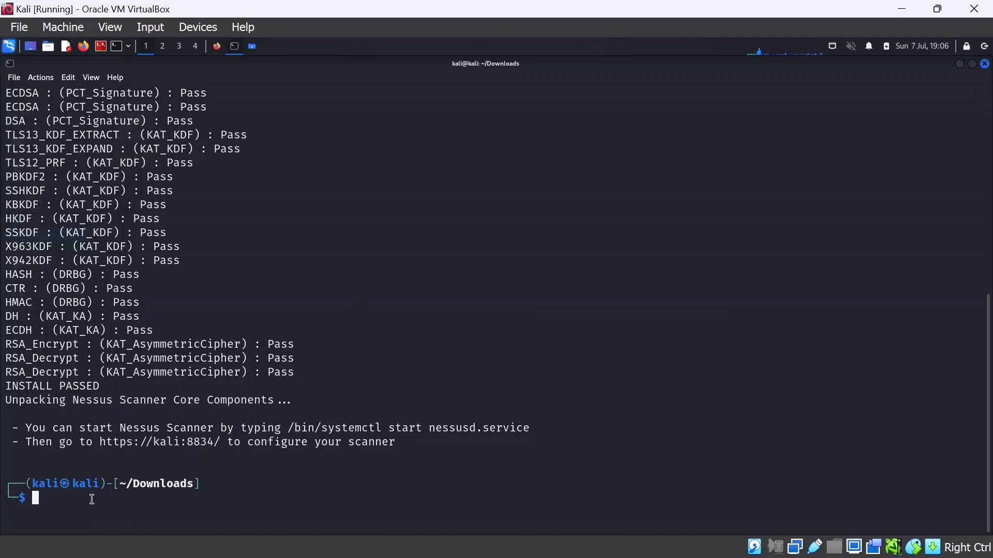
{"action": "middle_click", "coordinate": [92, 499]}
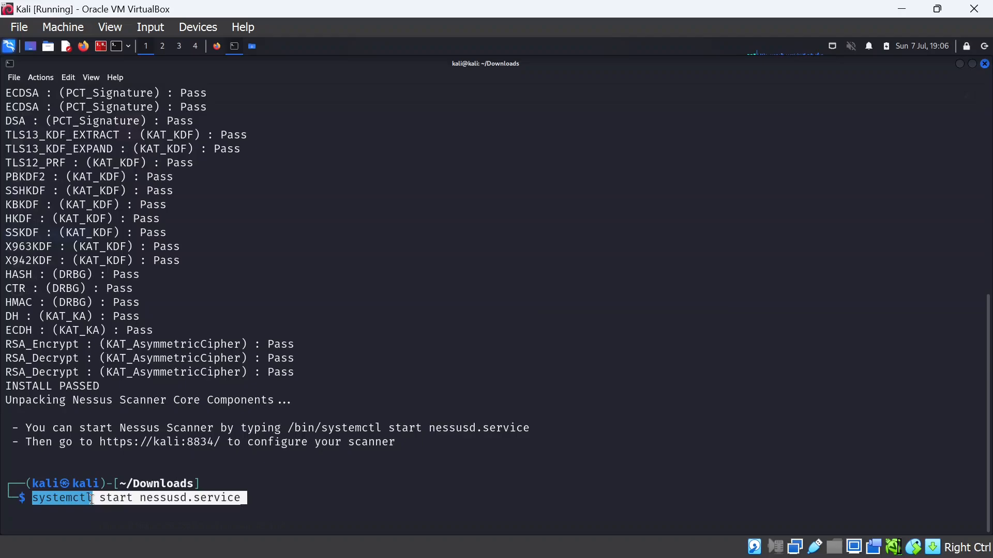
{"action": "key", "text": "Left"}
{"action": "key", "text": "Left"}
{"action": "key", "text": "Left"}
{"action": "key", "text": "Left"}
{"action": "key", "text": "Left"}
{"action": "key", "text": "Left"}
{"action": "key", "text": "Left"}
{"action": "key", "text": "Left"}
{"action": "key", "text": "Left"}
{"action": "key", "text": "Left"}
{"action": "key", "text": "Left"}
{"action": "key", "text": "Left"}
{"action": "key", "text": "Left"}
{"action": "key", "text": "Left"}
{"action": "key", "text": "Left"}
{"action": "key", "text": "Left"}
{"action": "key", "text": "Left"}
{"action": "key", "text": "Left"}
{"action": "key", "text": "Left"}
{"action": "key", "text": "Left"}
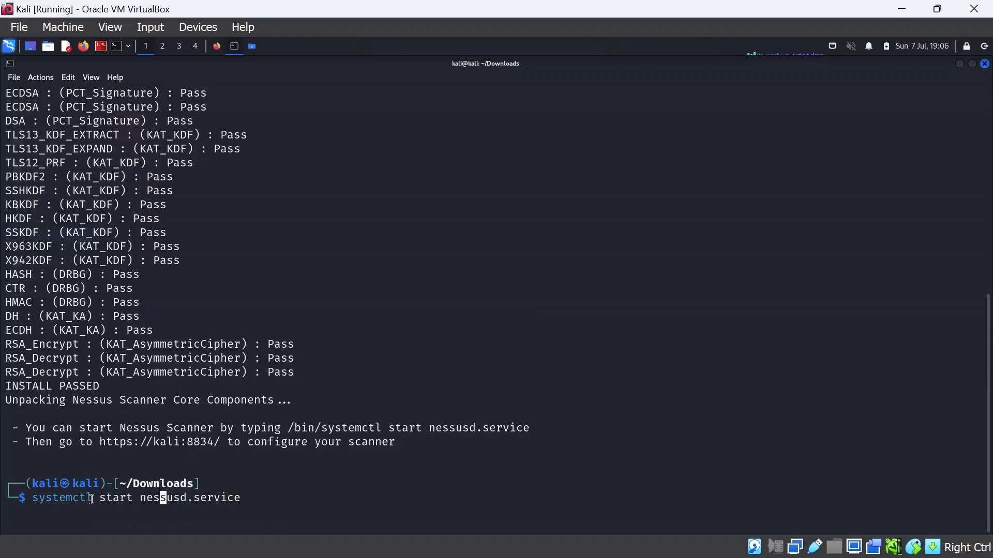
{"action": "key", "text": "Left"}
{"action": "key", "text": "Left"}
{"action": "key", "text": "Left"}
{"action": "key", "text": "Left"}
{"action": "key", "text": "Left"}
{"action": "key", "text": "Left"}
{"action": "key", "text": "Left"}
{"action": "key", "text": "Left"}
{"action": "key", "text": "Left"}
{"action": "key", "text": "Left"}
{"action": "type", "text": "sudo"}
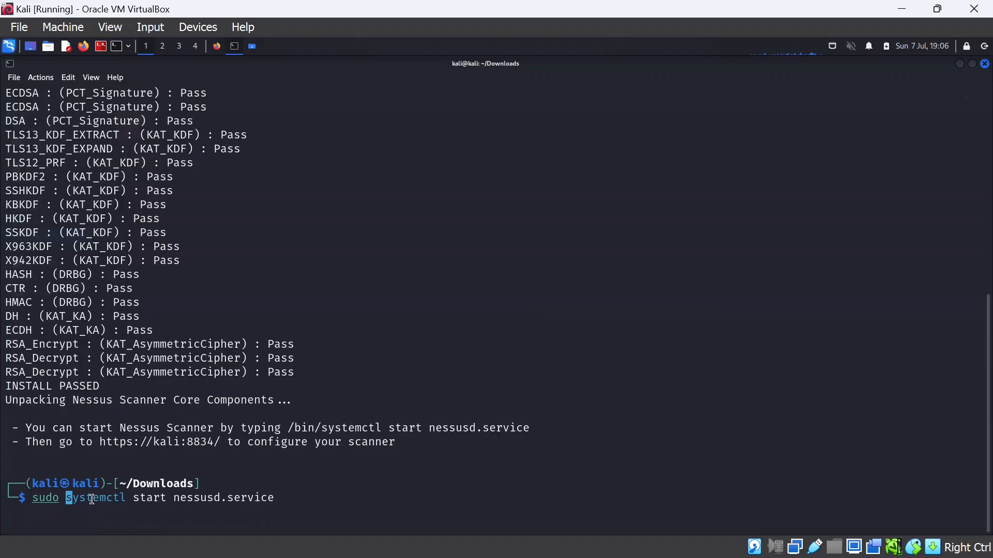
{"action": "key", "text": "Return"}
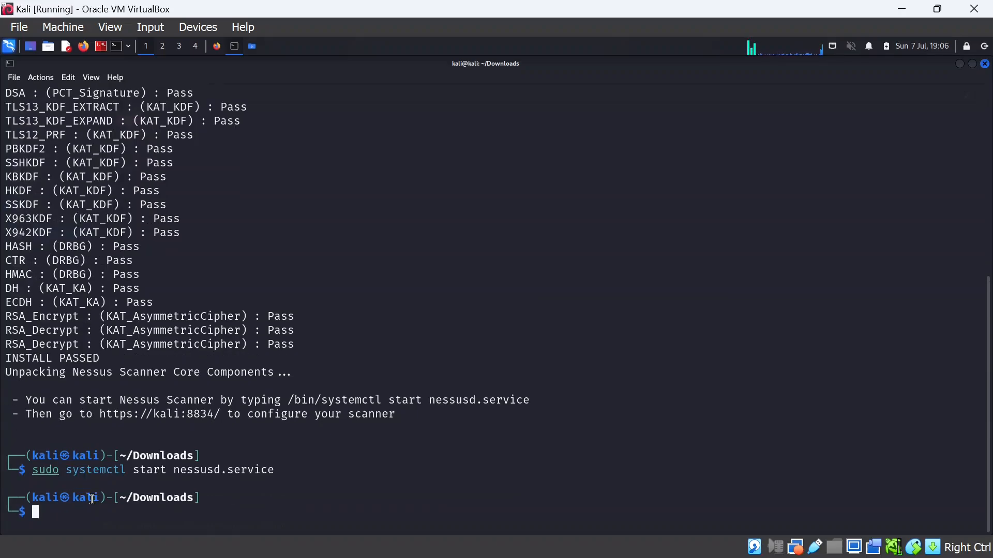
Recall the command and run 'sudo systemctl status nessusd.service' to confirm it is active
{"action": "key", "text": "Up"}
{"action": "key", "text": "Left"}
{"action": "key", "text": "Left"}
{"action": "key", "text": "Left"}
{"action": "key", "text": "Left"}
{"action": "key", "text": "Left"}
{"action": "key", "text": "Left"}
{"action": "key", "text": "Left"}
{"action": "key", "text": "Left"}
{"action": "key", "text": "Left"}
{"action": "key", "text": "Left"}
{"action": "key", "text": "Left"}
{"action": "key", "text": "Left"}
{"action": "key", "text": "Left"}
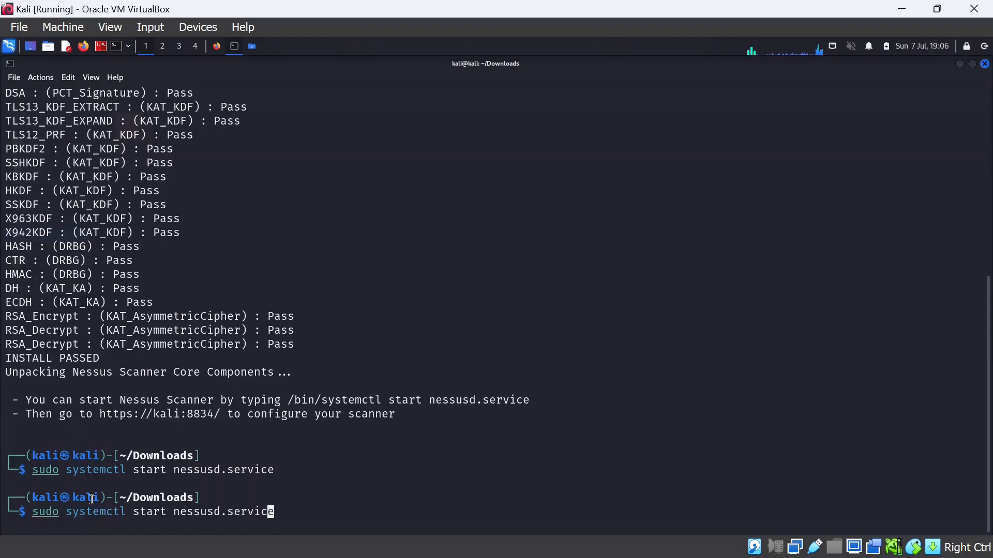
{"action": "key", "text": "Left"}
{"action": "key", "text": "Left"}
{"action": "key", "text": "Left"}
{"action": "key", "text": "BackSpace"}
{"action": "key", "text": "BackSpace"}
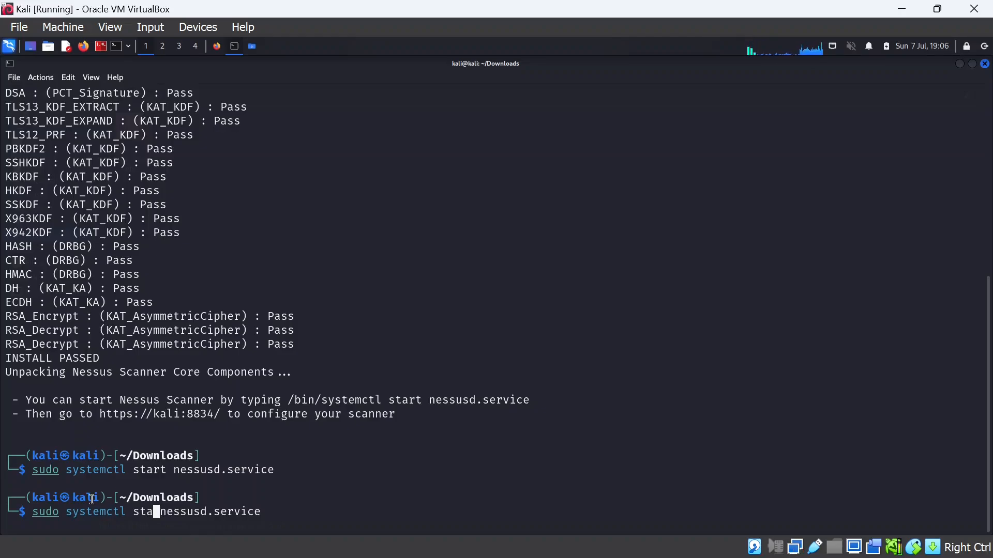
{"action": "type", "text": "tu"}
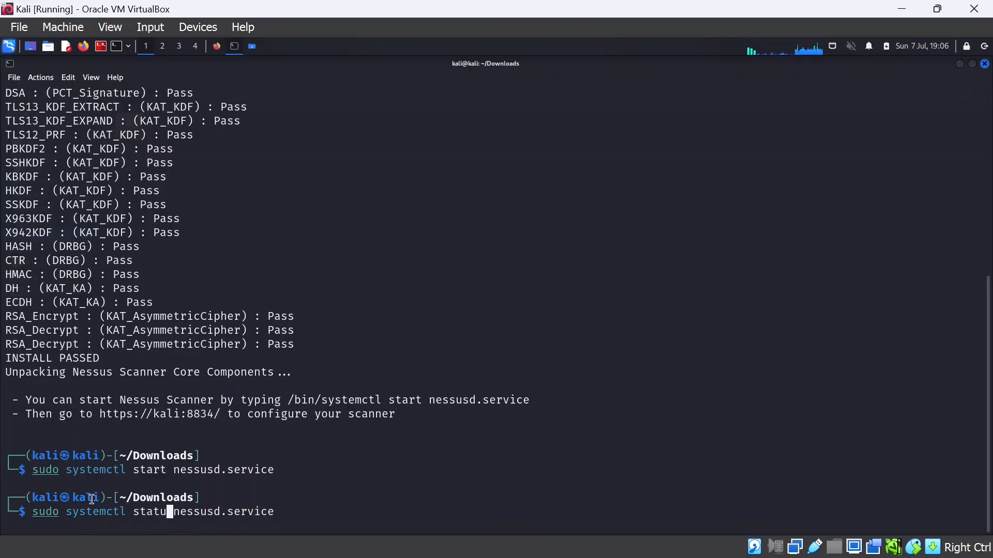
{"action": "type", "text": "s"}
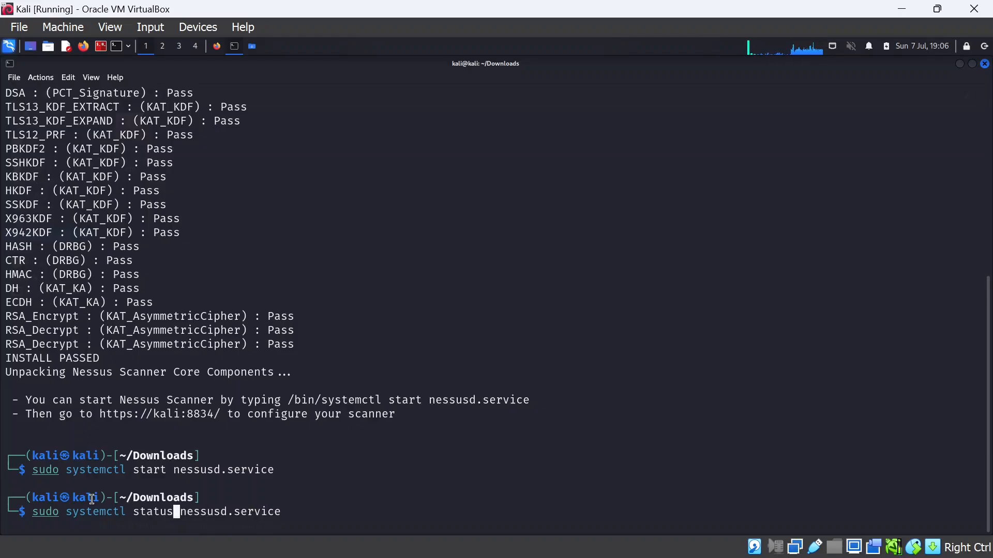
{"action": "key", "text": "Return"}
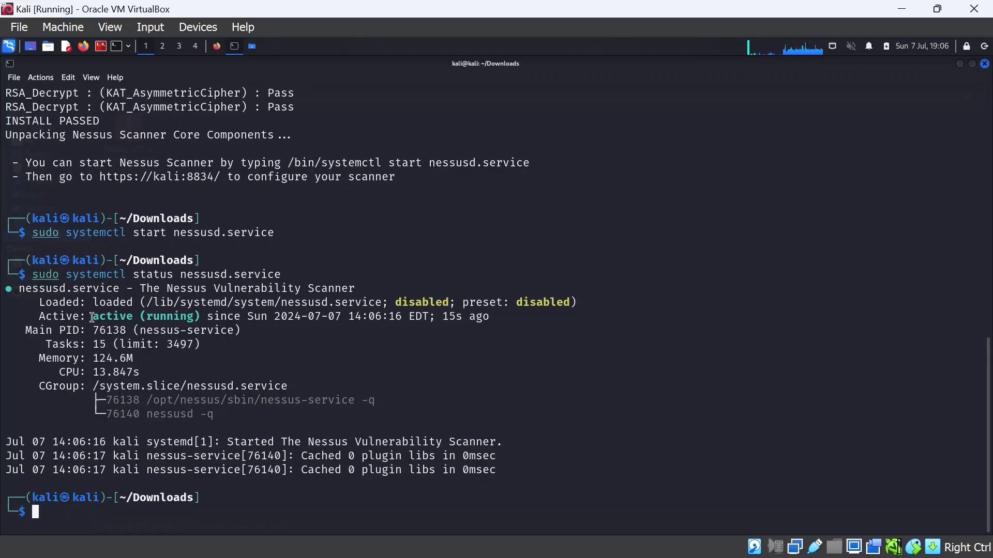
{"action": "left_click_drag", "start_coordinate": [93, 317], "coordinate": [201, 318]}
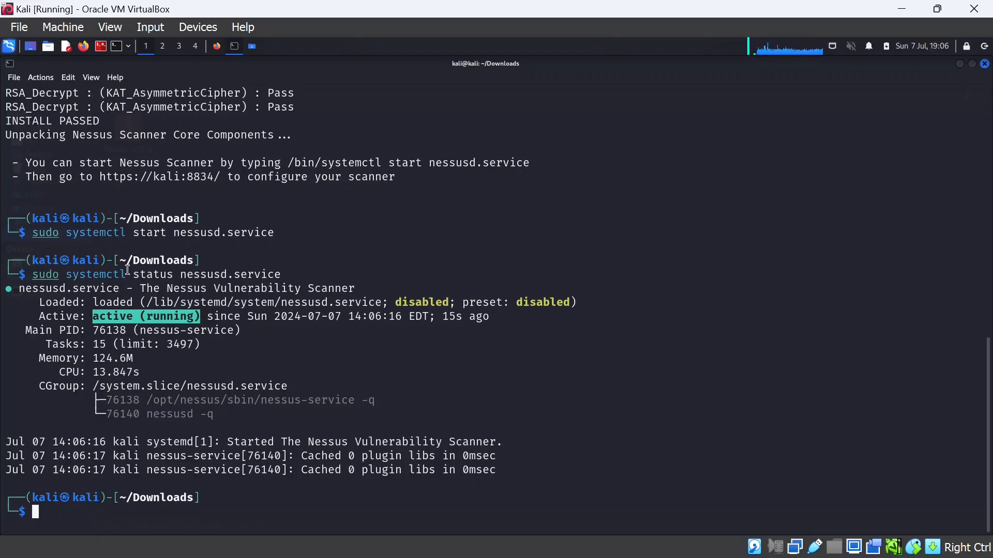
{"action": "left_click_drag", "start_coordinate": [66, 233], "coordinate": [282, 234]}
{"action": "left_click", "coordinate": [67, 515]}
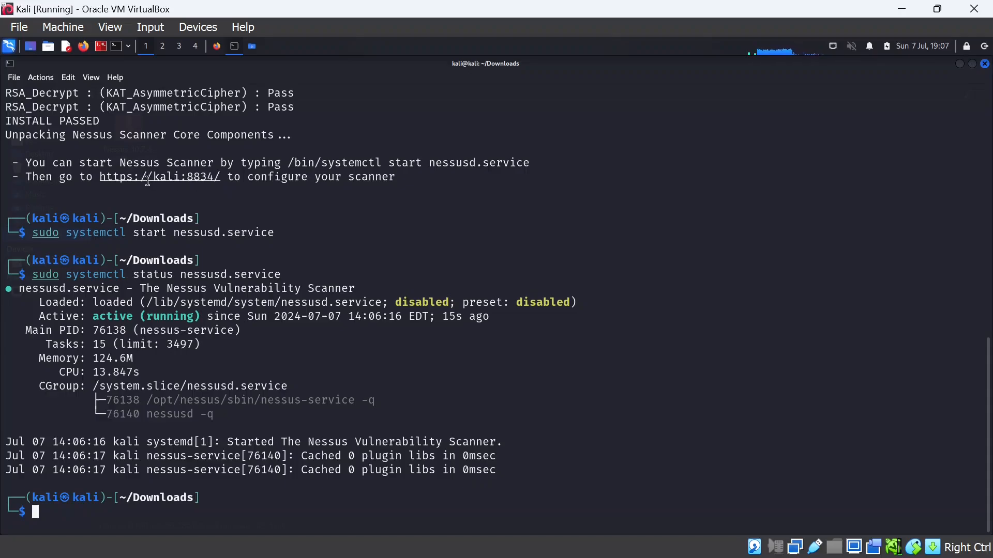
{"action": "left_click_drag", "start_coordinate": [102, 178], "coordinate": [220, 177]}
{"action": "key", "text": "ctrl+c"}
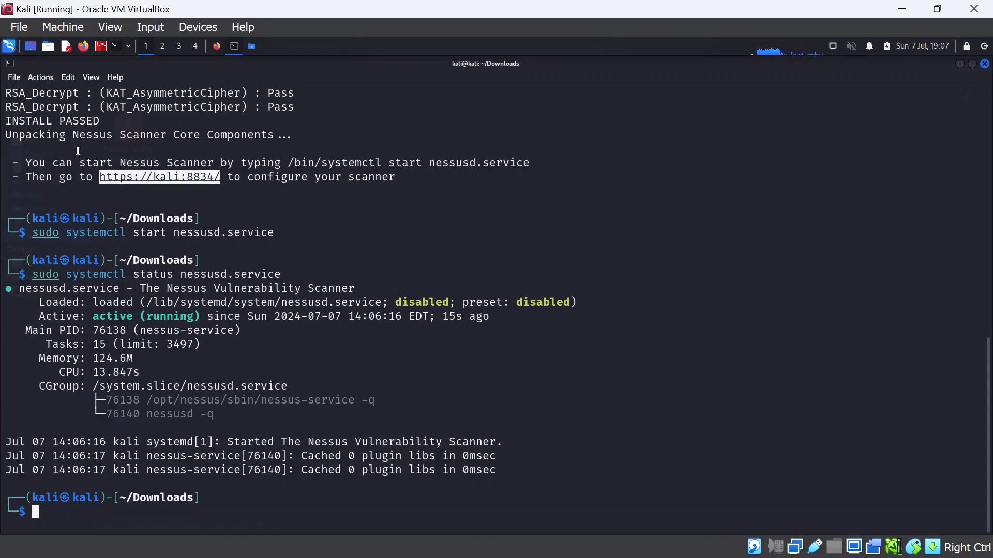
{"action": "left_click", "coordinate": [217, 47]}
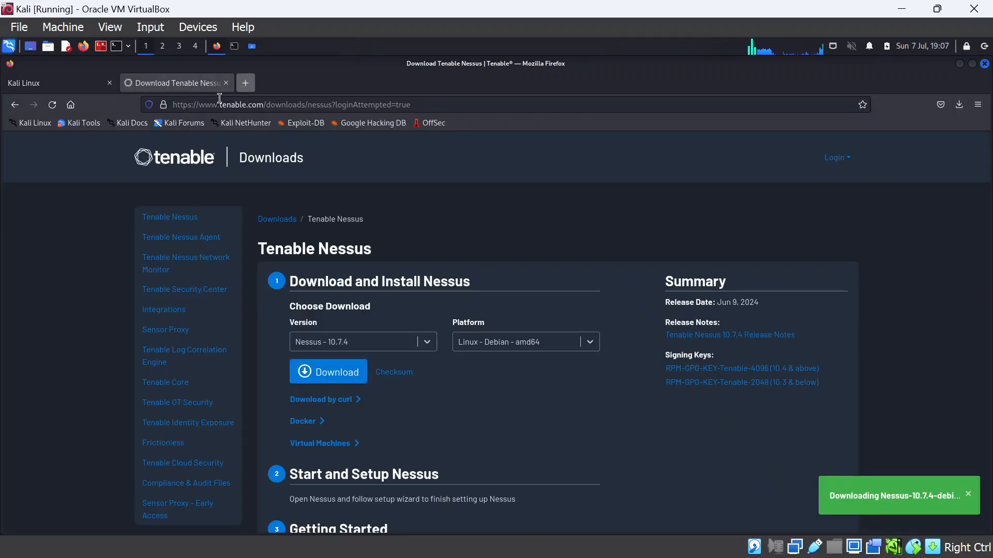
{"action": "key", "text": "ctrl+t"}
{"action": "left_click", "coordinate": [227, 104]}
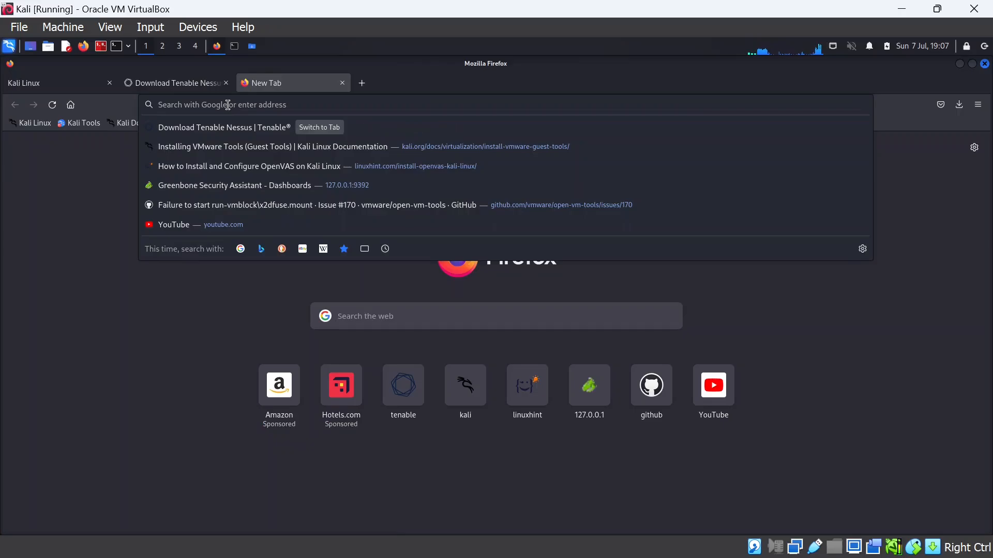
{"action": "right_click", "coordinate": [199, 106]}
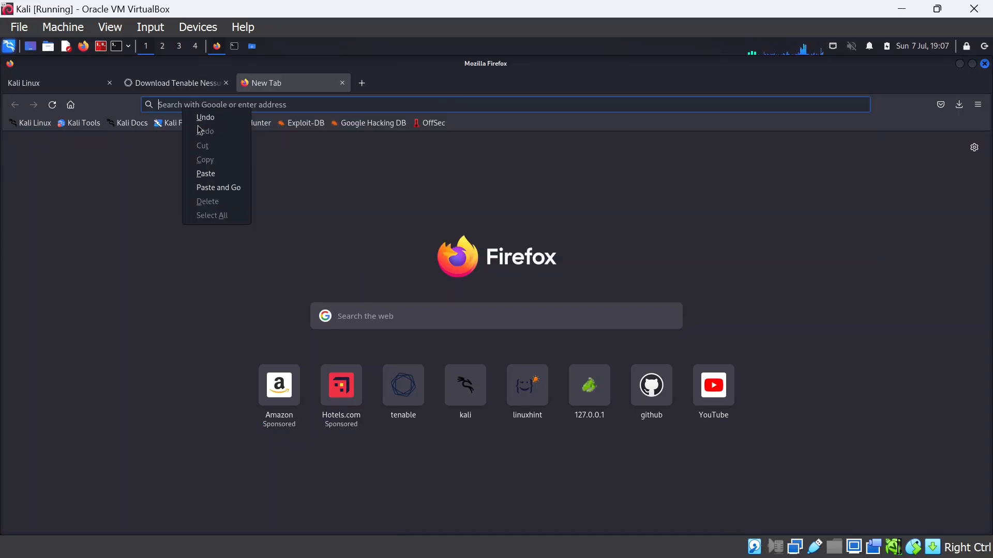
{"action": "left_click", "coordinate": [207, 171]}
{"action": "key", "text": "Return"}
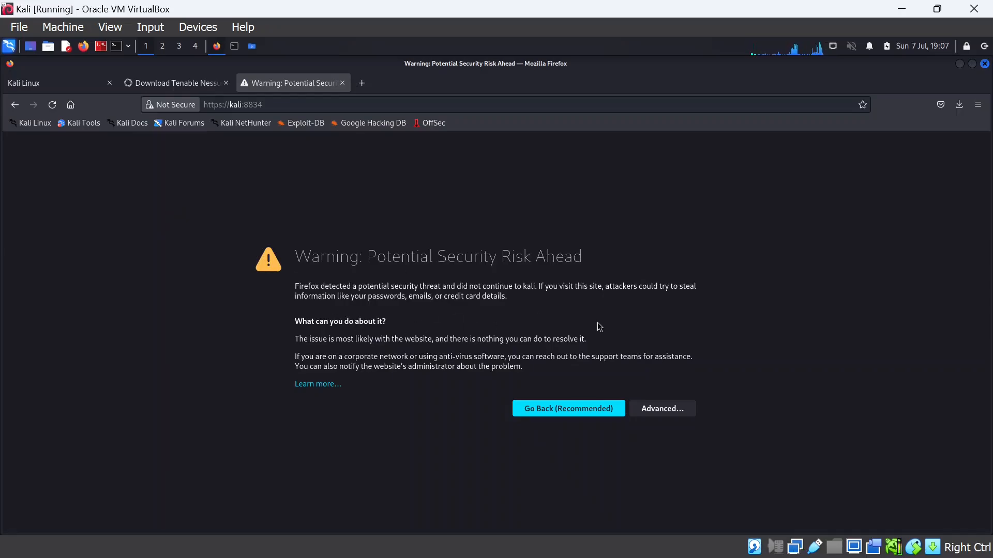
Bypass the self-signed certificate warning with Advanced and Accept the Risk and Continue
{"action": "left_click", "coordinate": [670, 411]}
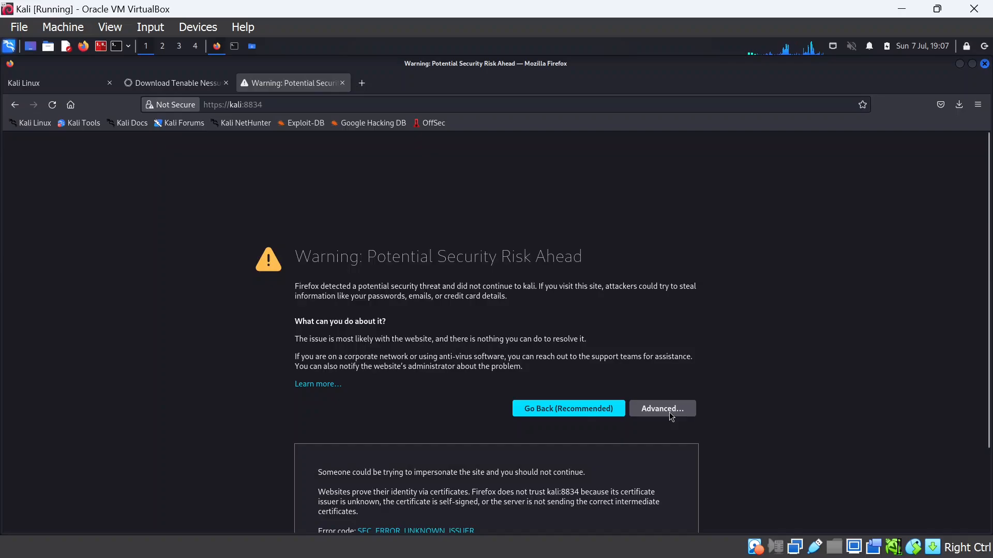
{"action": "scroll", "coordinate": [464, 380], "scroll_direction": "down", "scroll_amount": 2}
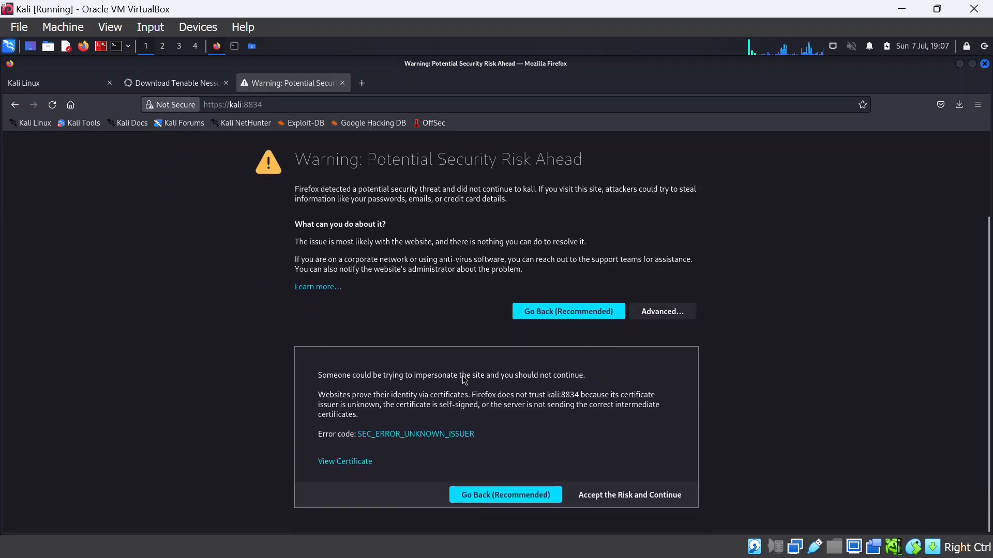
{"action": "left_click", "coordinate": [625, 496]}
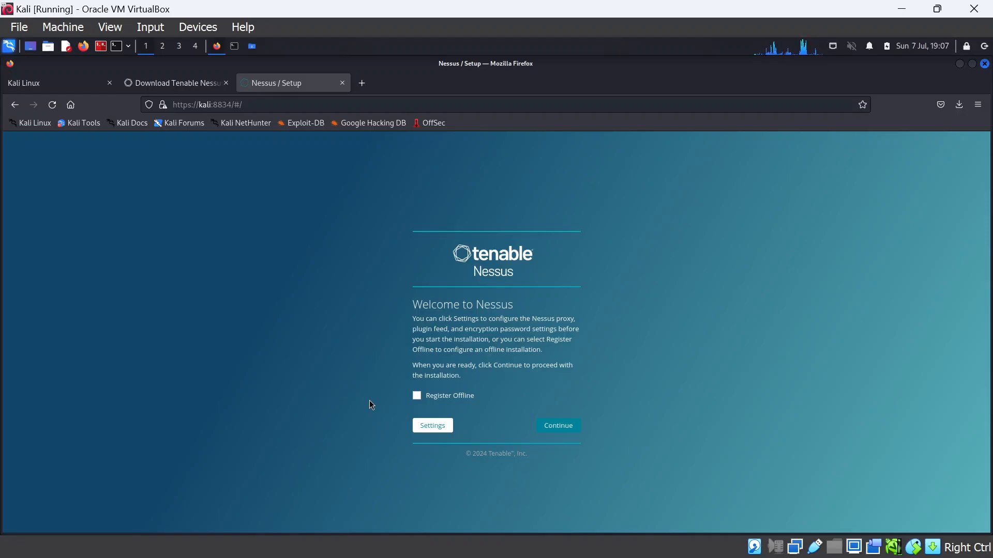
Choose Nessus Essentials, then skip its registration form to reach the activation code entry
{"action": "left_click", "coordinate": [564, 426]}
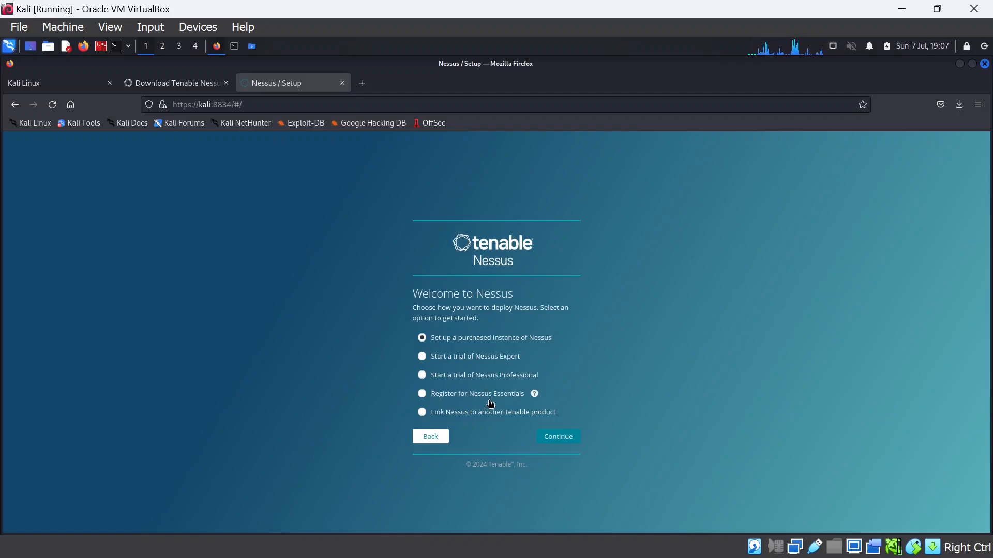
{"action": "left_click", "coordinate": [425, 396]}
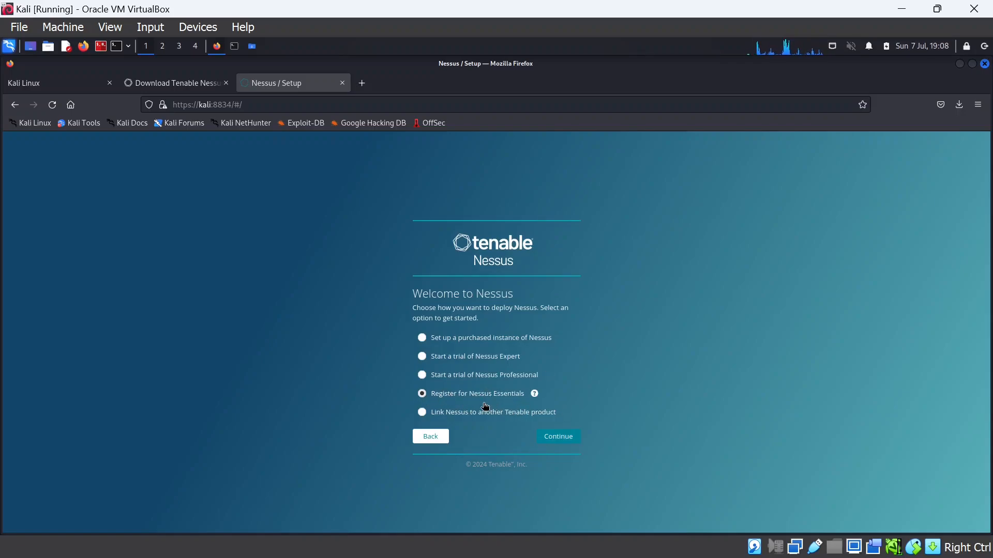
{"action": "left_click", "coordinate": [570, 438]}
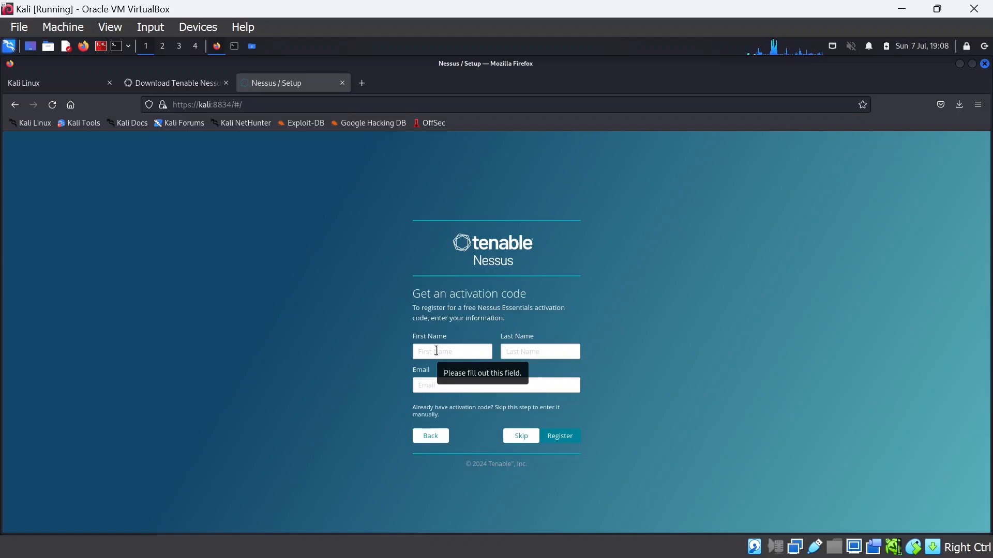
{"action": "left_click", "coordinate": [437, 351]}
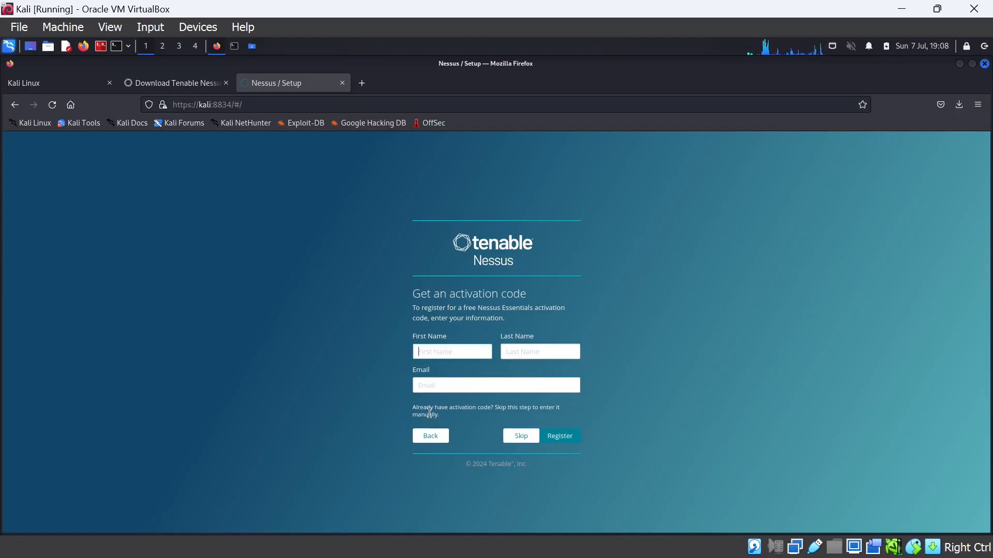
{"action": "mouse_move", "coordinate": [448, 410]}
{"action": "left_mouse_down"}
{"action": "mouse_move", "coordinate": [501, 417]}
{"action": "mouse_move", "coordinate": [459, 423]}
{"action": "left_mouse_up"}
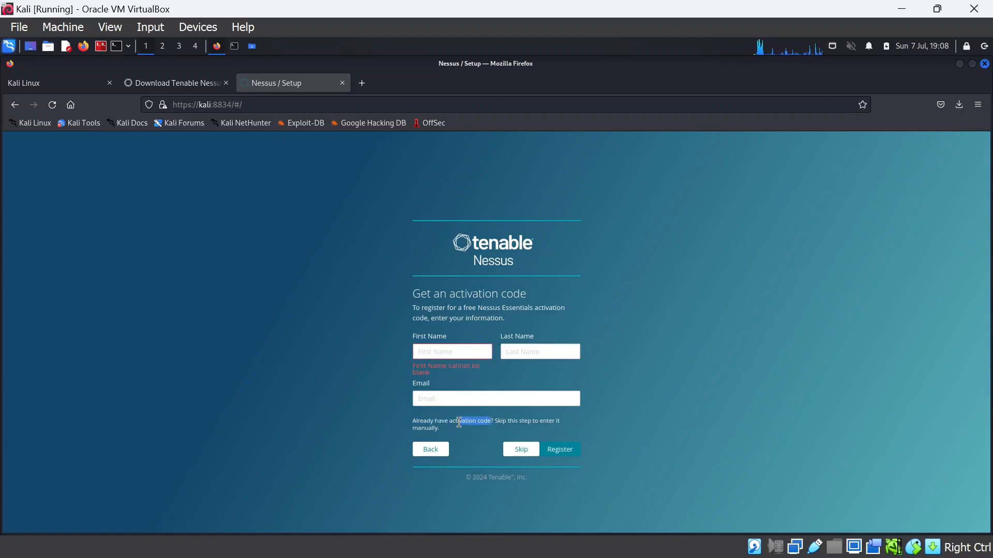
{"action": "left_click", "coordinate": [451, 352]}
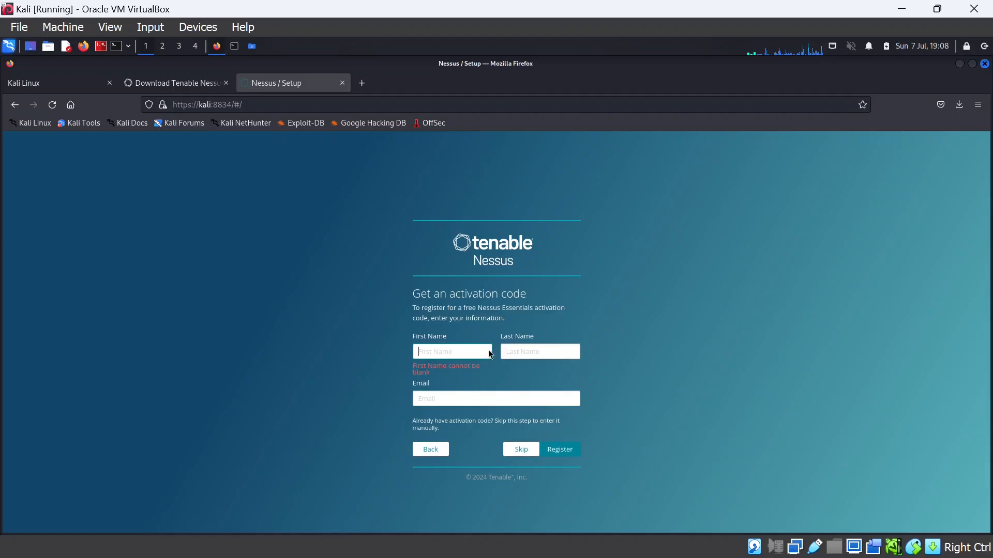
{"action": "left_click", "coordinate": [447, 397]}
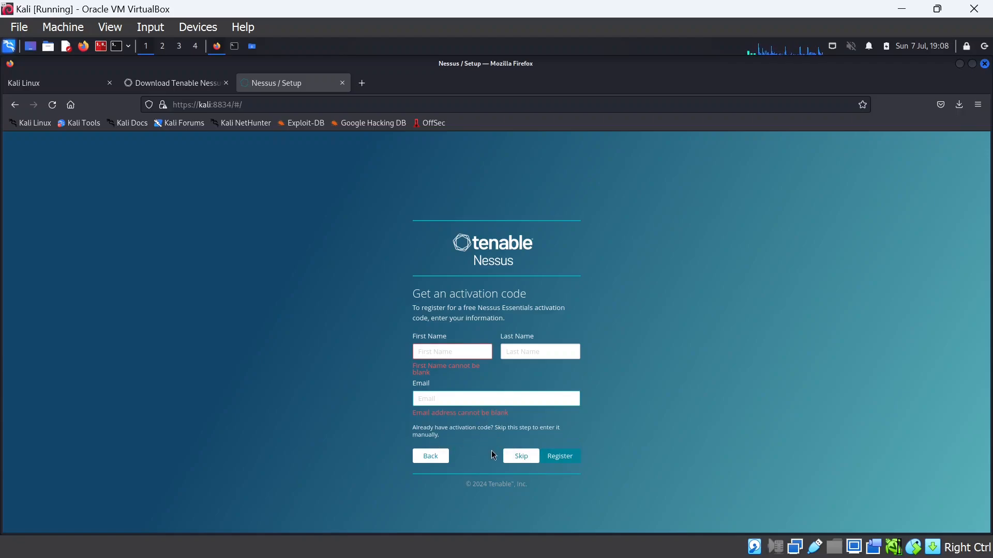
{"action": "left_click", "coordinate": [522, 457]}
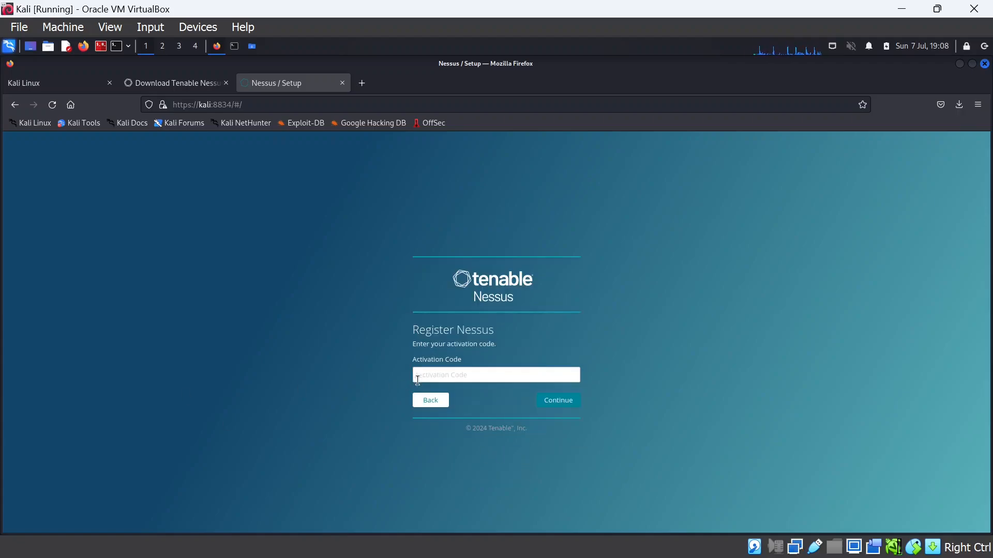
Paste the activation code, submit it and continue past the License Information page
{"action": "left_click", "coordinate": [460, 376]}
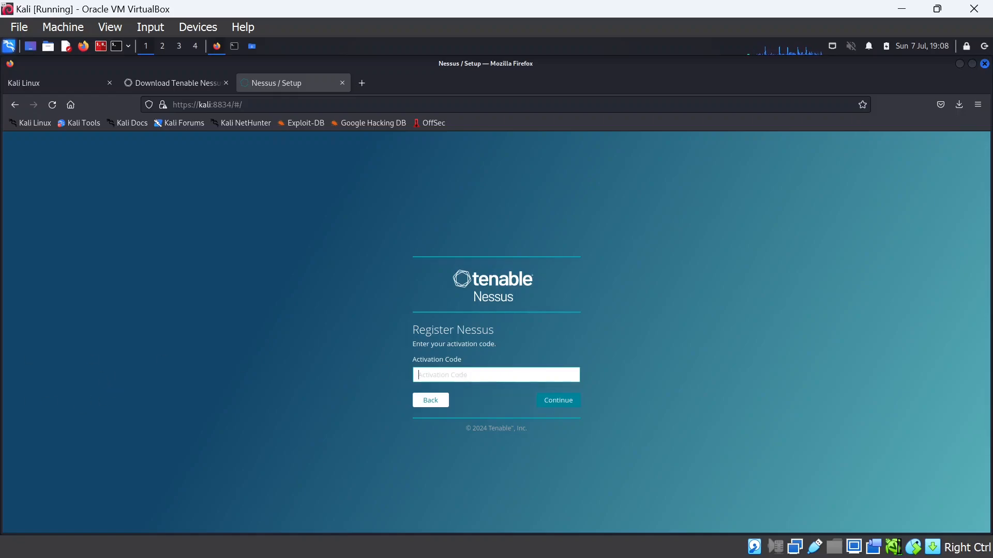
{"action": "key", "text": "ctrl+v"}
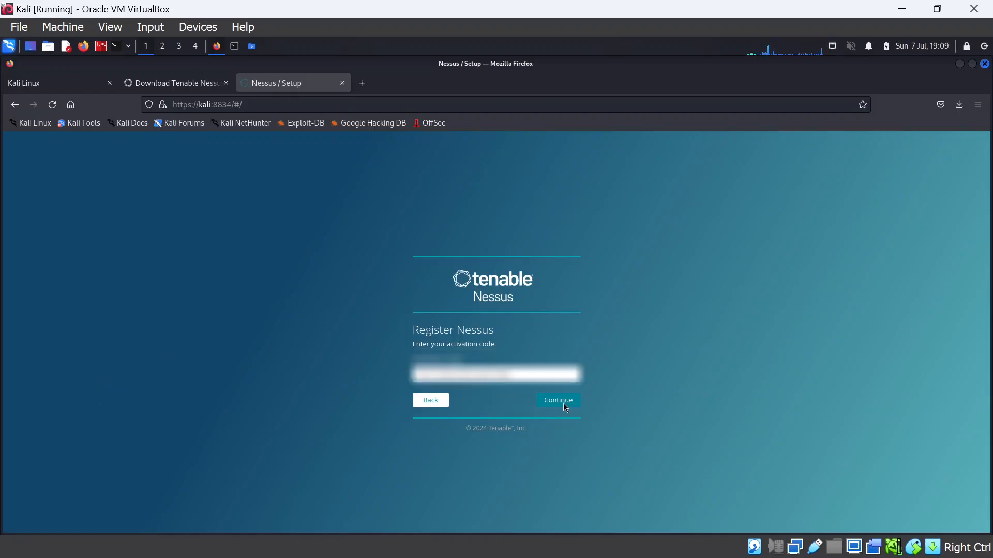
{"action": "left_click", "coordinate": [579, 407]}
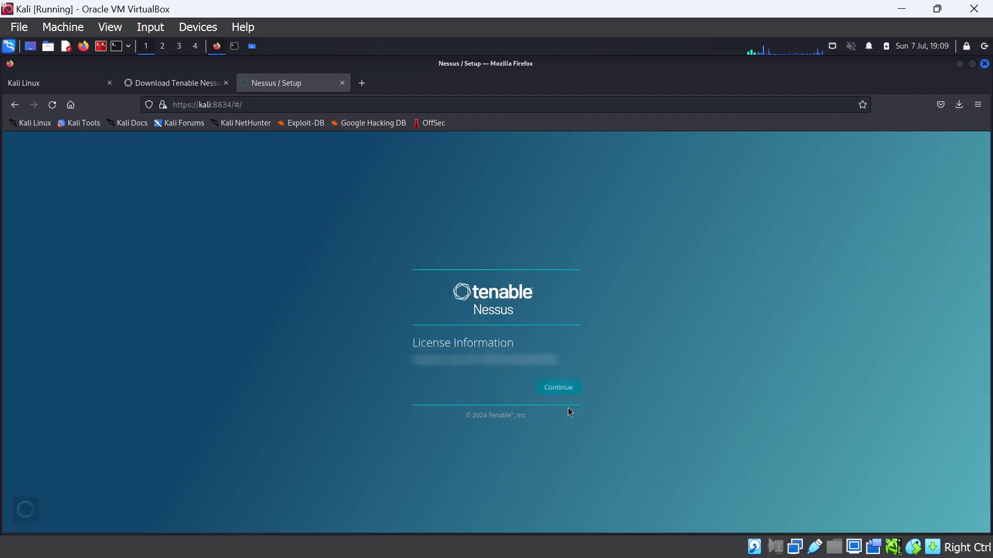
{"action": "left_click", "coordinate": [577, 389]}
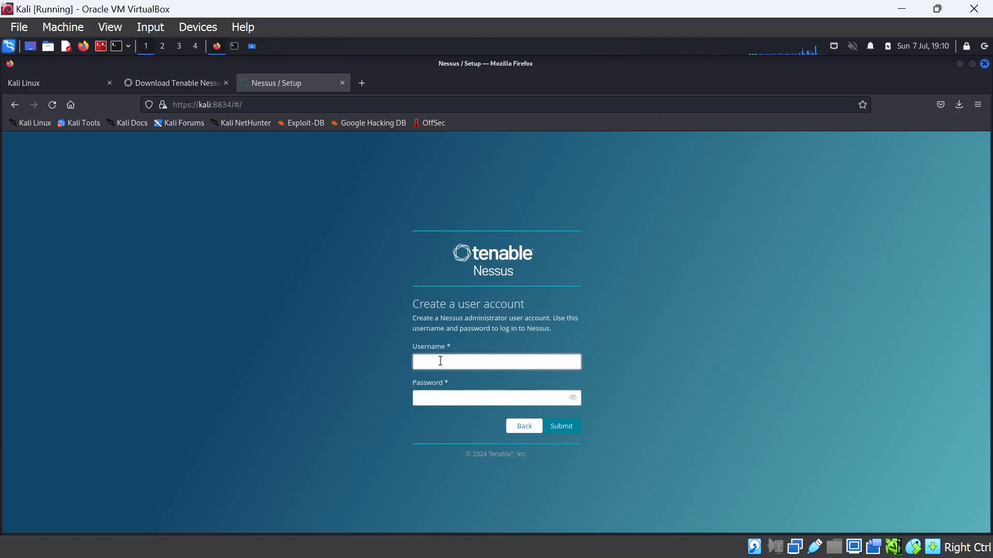
Create the Nessus administrator account with username 'nessus' and a password, declining Firefox's save-login offer
{"action": "type", "text": "NE"}
{"action": "key", "text": "BackSpace"}
{"action": "key", "text": "BackSpace"}
{"action": "key", "text": "Caps_Lock"}
{"action": "type", "text": "nessus"}
{"action": "key", "text": "Tab"}
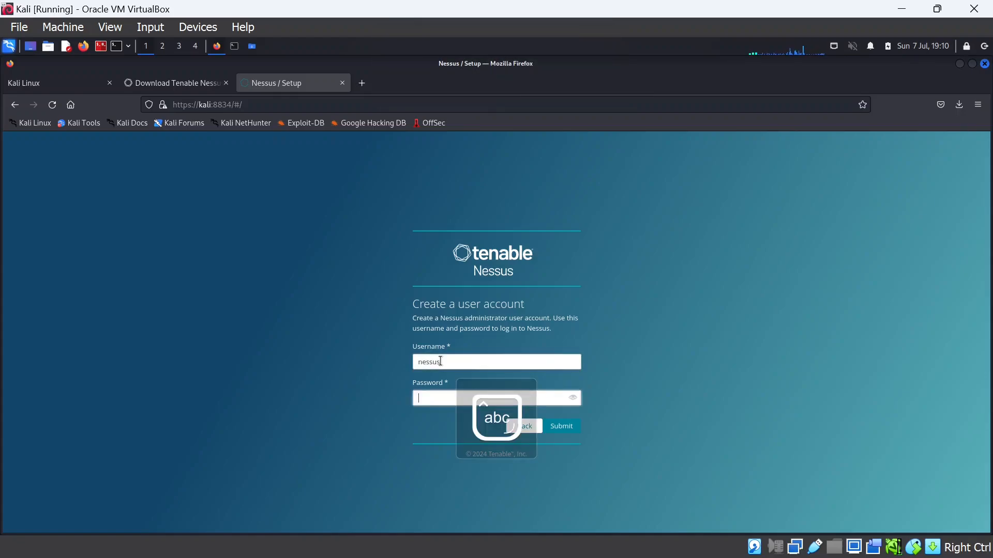
{"action": "type", "text": "nessus"}
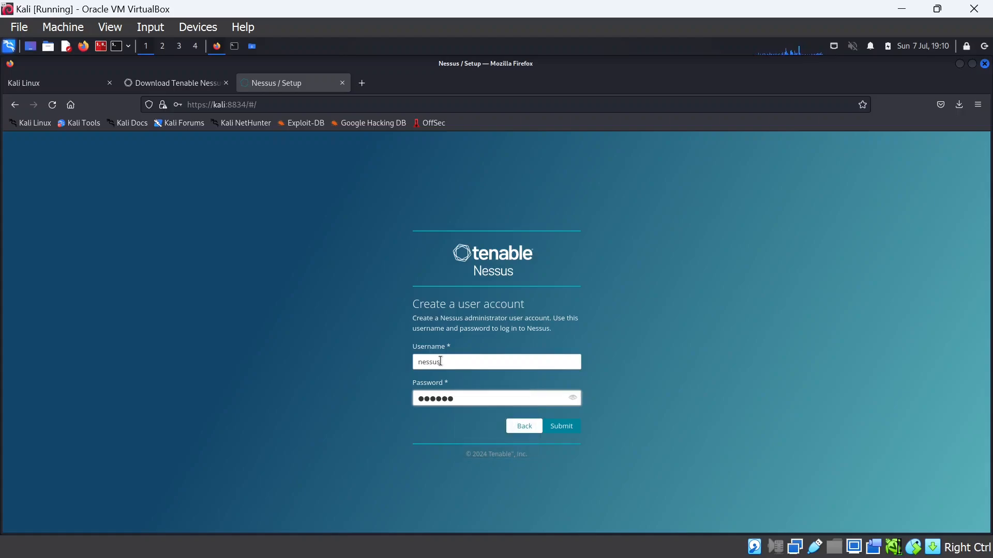
{"action": "left_click", "coordinate": [566, 431]}
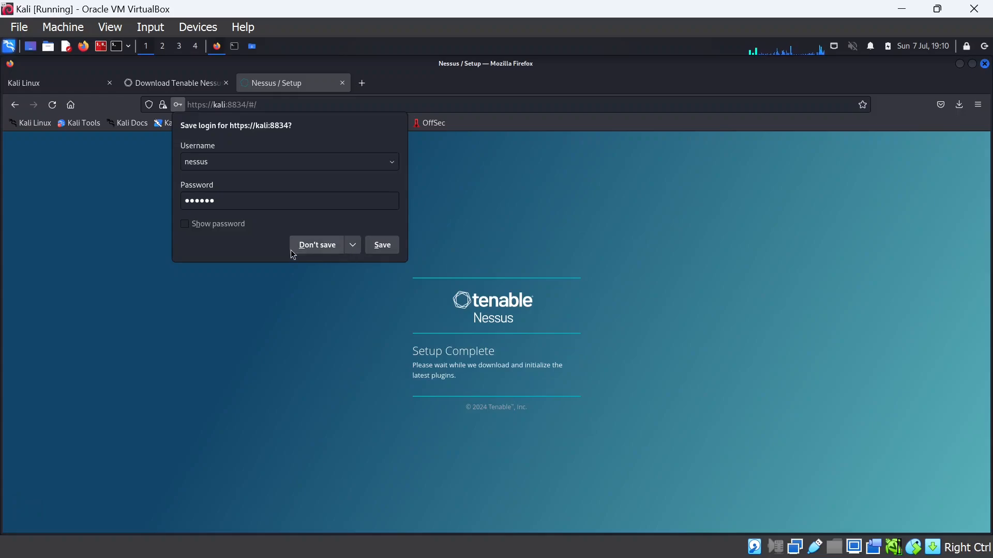
{"action": "left_click", "coordinate": [313, 251]}
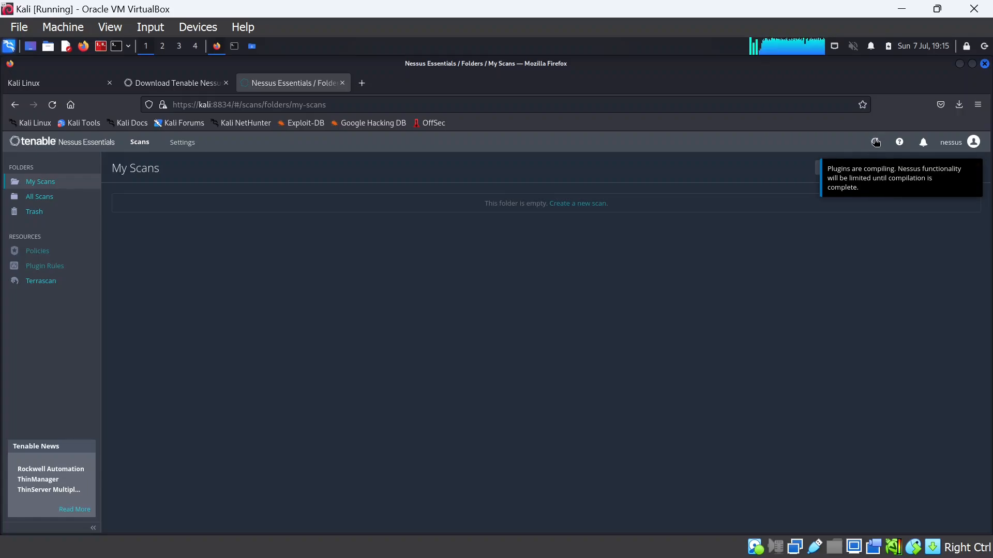
Wait while Nessus downloads and compiles its plugins, checking the status icon for progress
{"action": "mouse_move", "coordinate": [876, 144]}
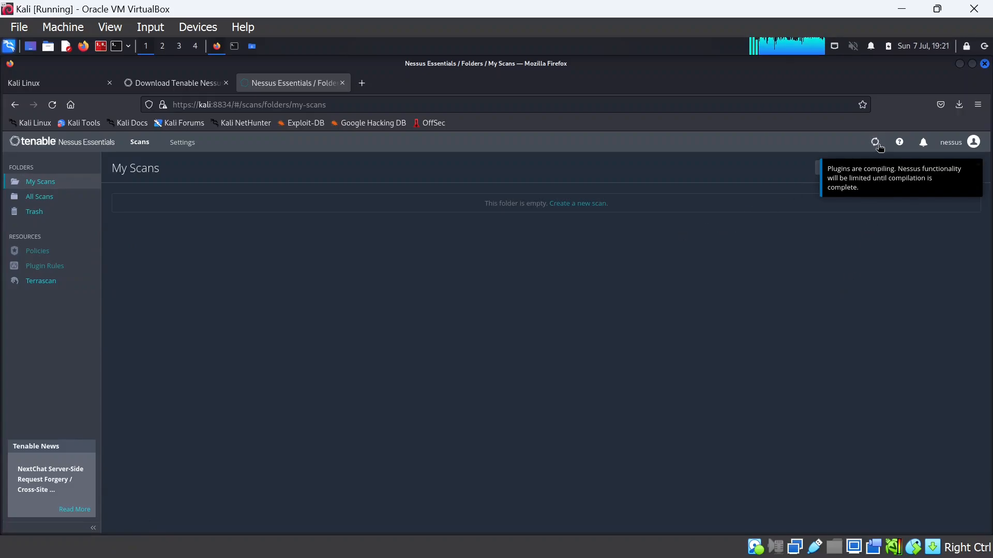
{"action": "mouse_move", "coordinate": [876, 148]}
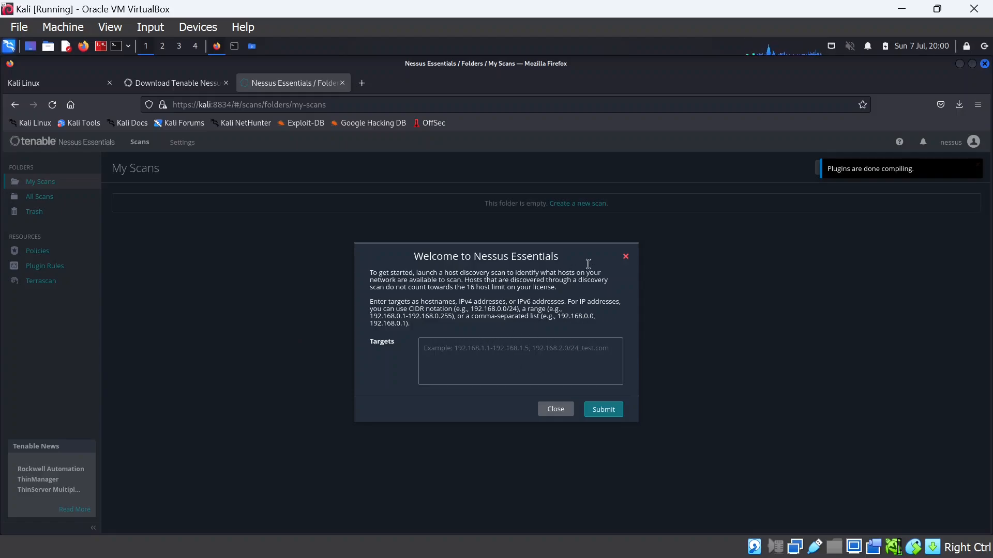
Close the Welcome host-discovery prompt and the plugins-done notice, then show the empty All Scans folder
{"action": "left_click", "coordinate": [626, 257]}
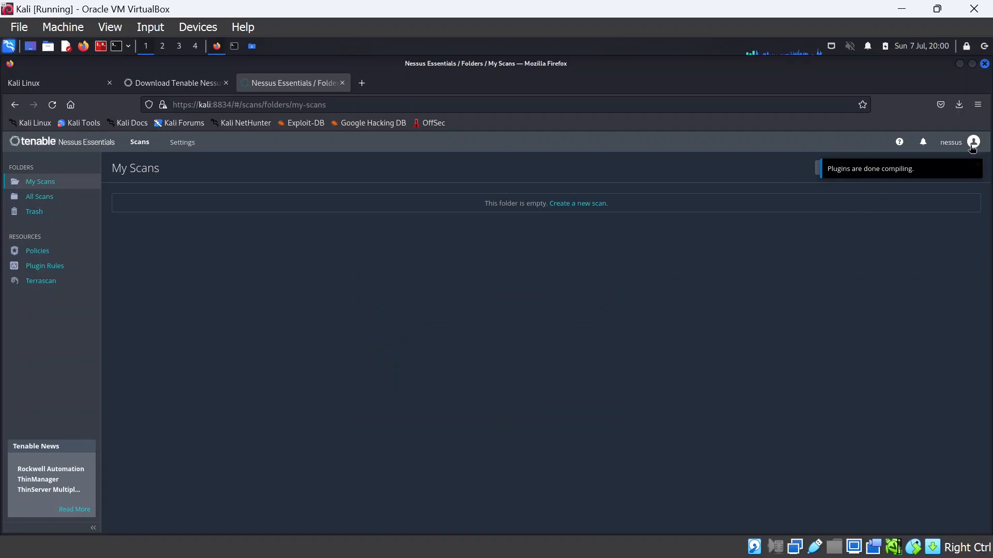
{"action": "left_click", "coordinate": [977, 169]}
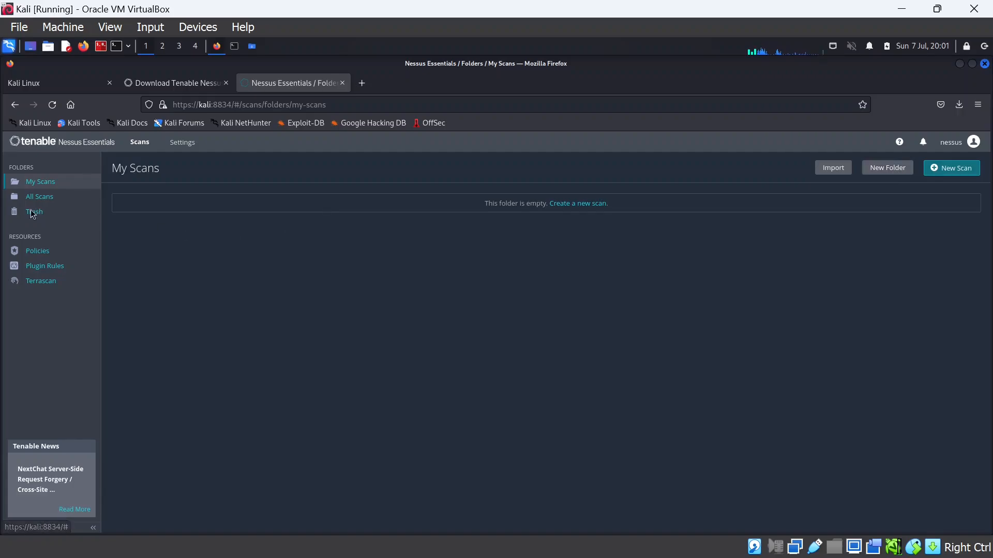
{"action": "left_click", "coordinate": [46, 197]}
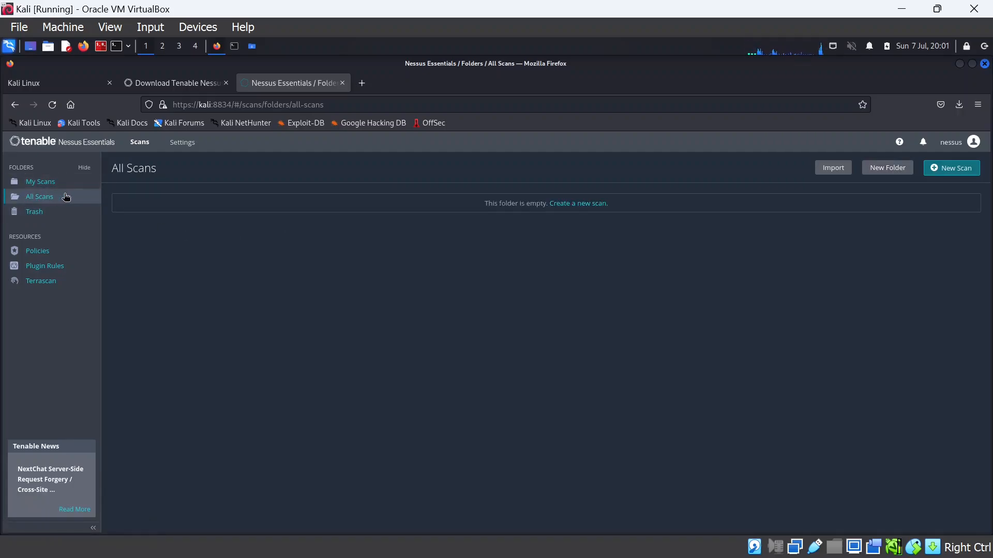
Bring up the Scan Templates library through 'Create a new scan' on the empty All Scans page
{"action": "left_click", "coordinate": [593, 204]}
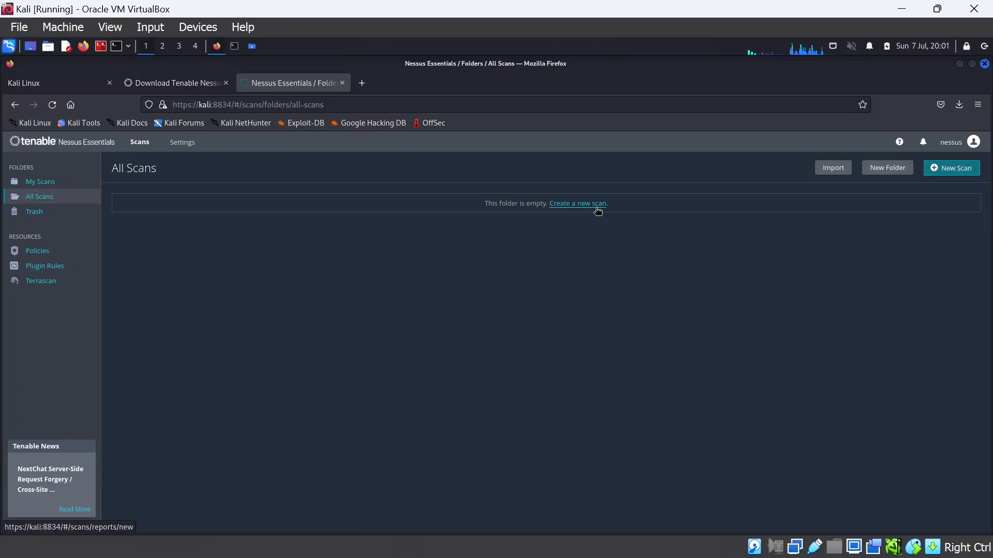
{"action": "left_click", "coordinate": [50, 185]}
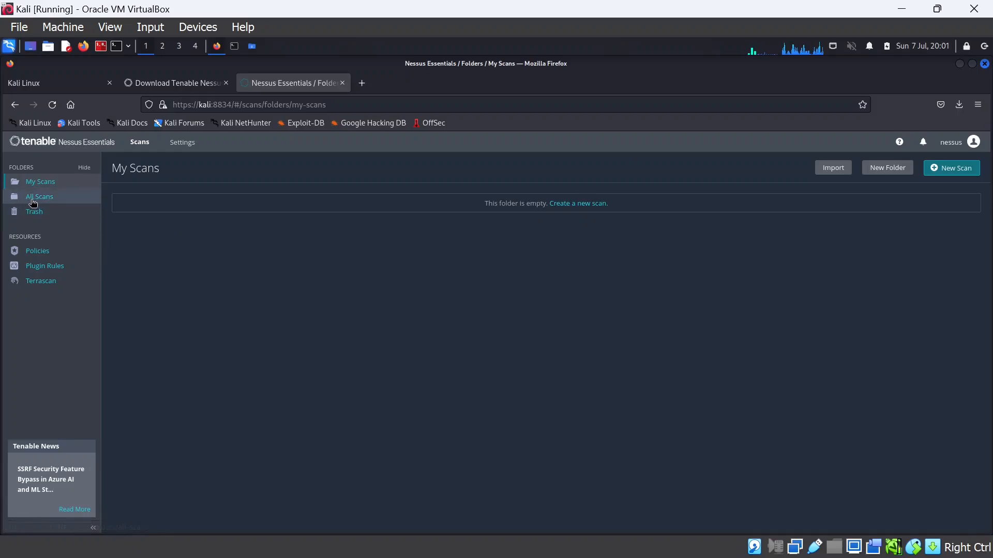
{"action": "left_click", "coordinate": [32, 201]}
{"action": "left_click", "coordinate": [582, 206]}
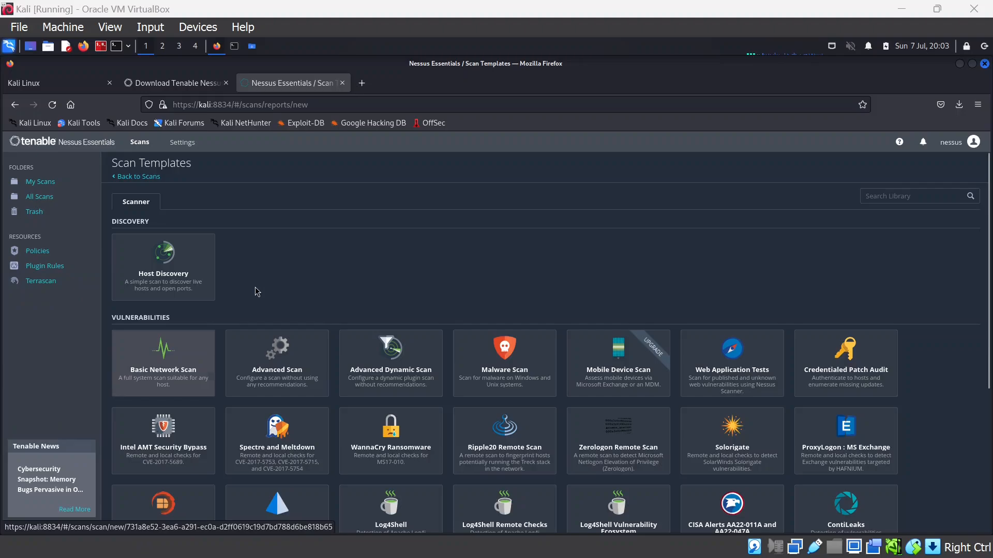
Pick the Host Discovery template and name the scan 'basic scanning' in the My Scans folder
{"action": "left_click", "coordinate": [184, 286]}
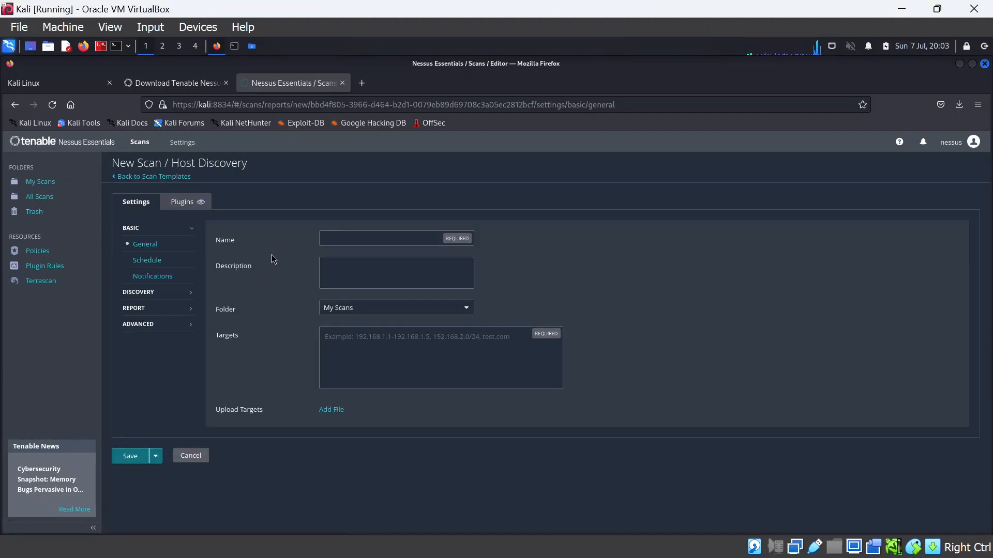
{"action": "left_click", "coordinate": [403, 243]}
{"action": "type", "text": "bas"}
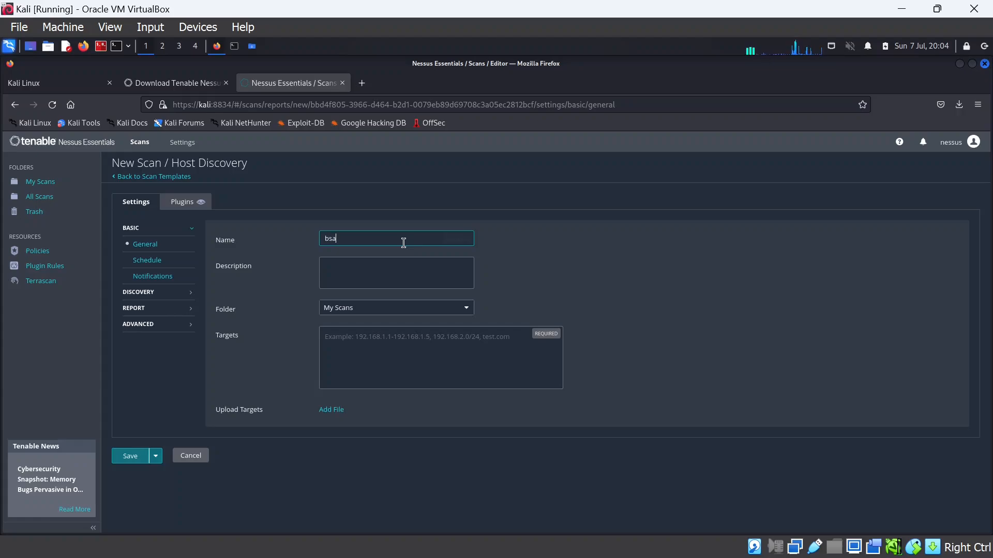
{"action": "key", "text": "BackSpace"}
{"action": "type", "text": "sic"}
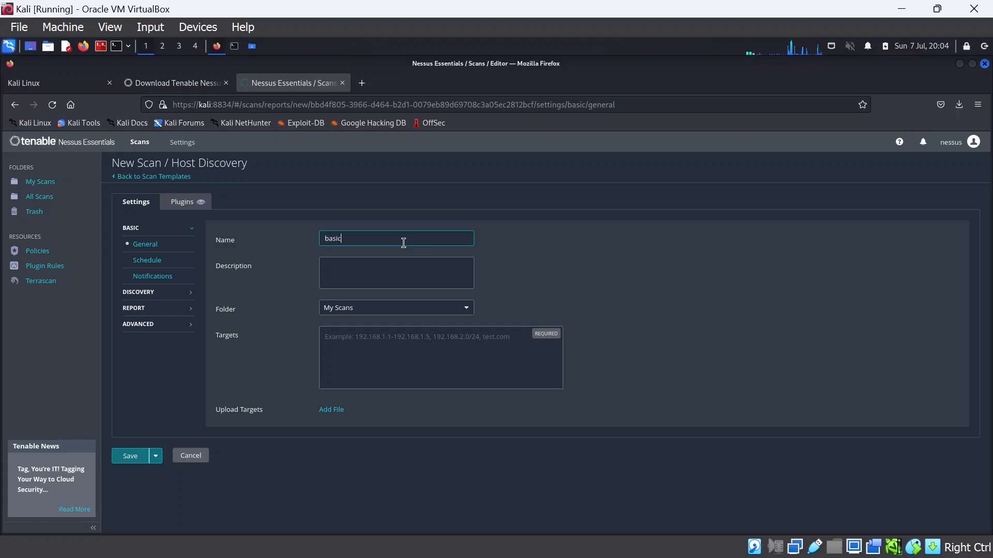
{"action": "type", "text": " scanning"}
{"action": "left_click", "coordinate": [372, 266]}
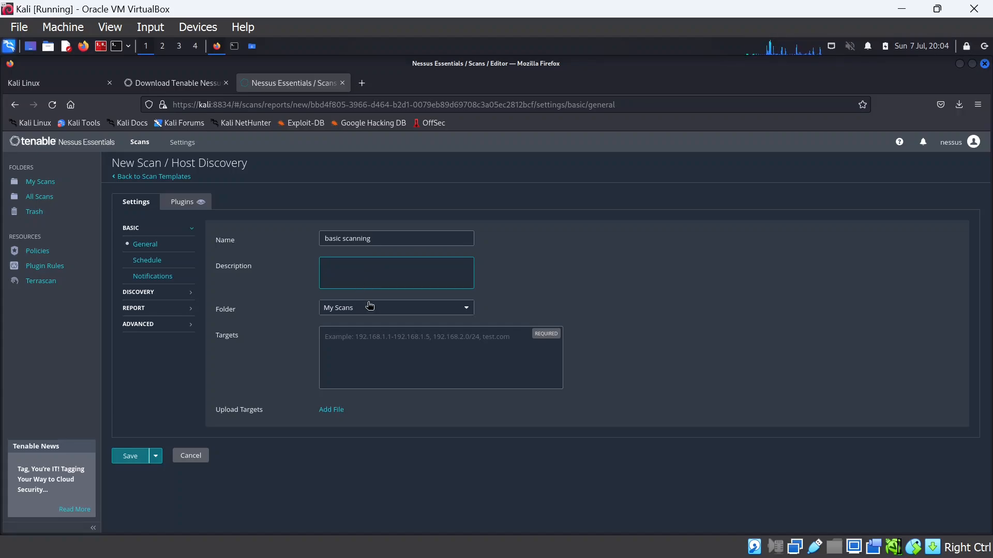
{"action": "left_click", "coordinate": [396, 310]}
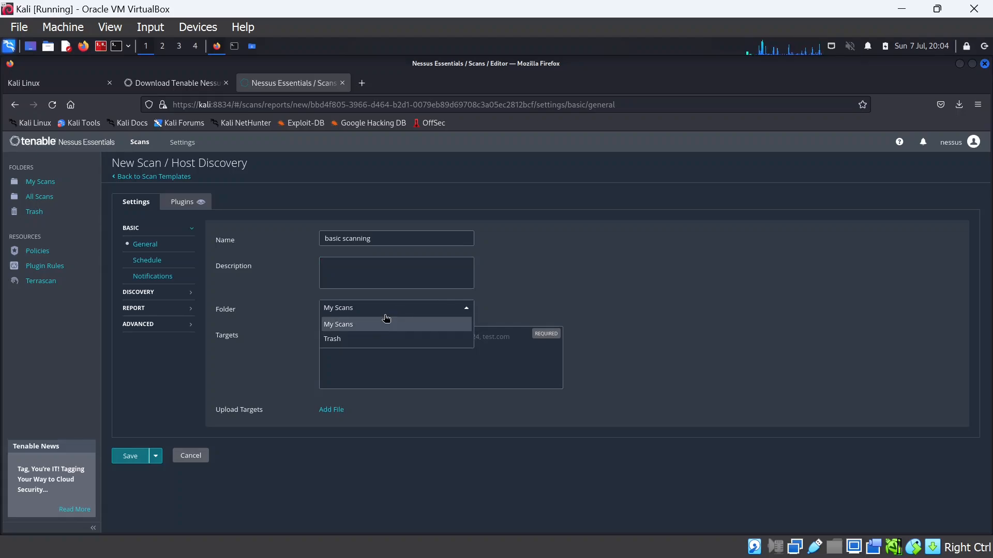
{"action": "left_click", "coordinate": [463, 312]}
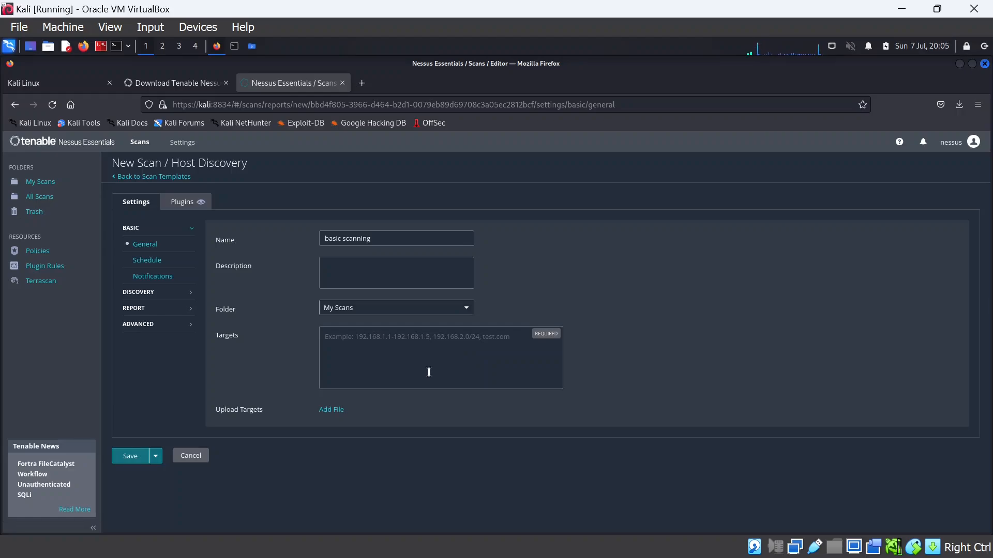
{"action": "left_click", "coordinate": [440, 336]}
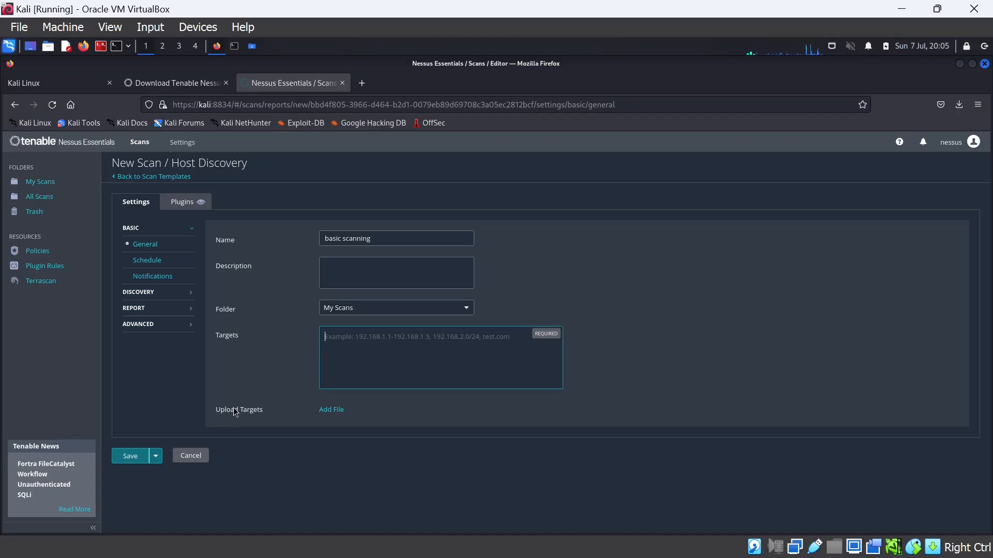
{"action": "left_click", "coordinate": [156, 458]}
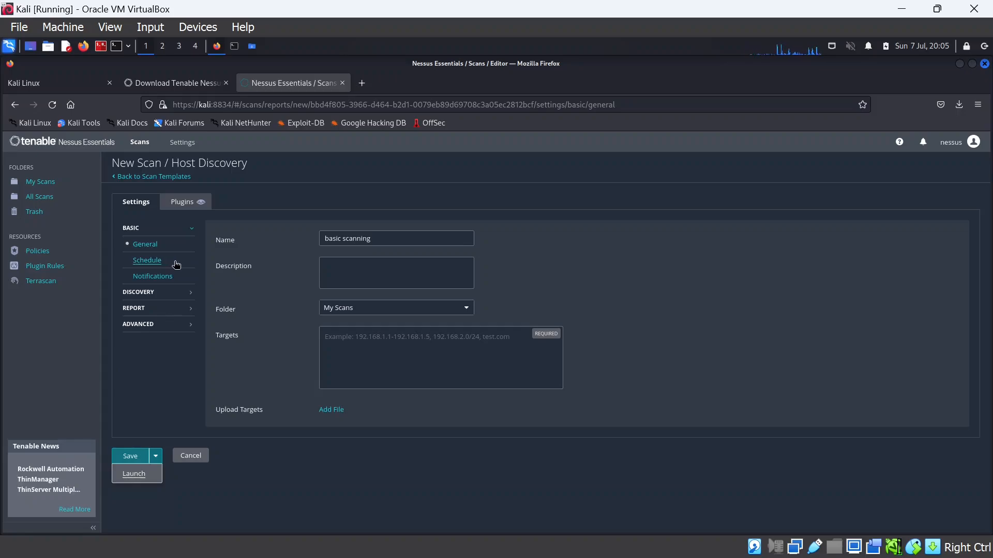
Enable the scan's schedule, look over Notifications, then view the Discovery settings showing Host enumeration
{"action": "left_click", "coordinate": [147, 260]}
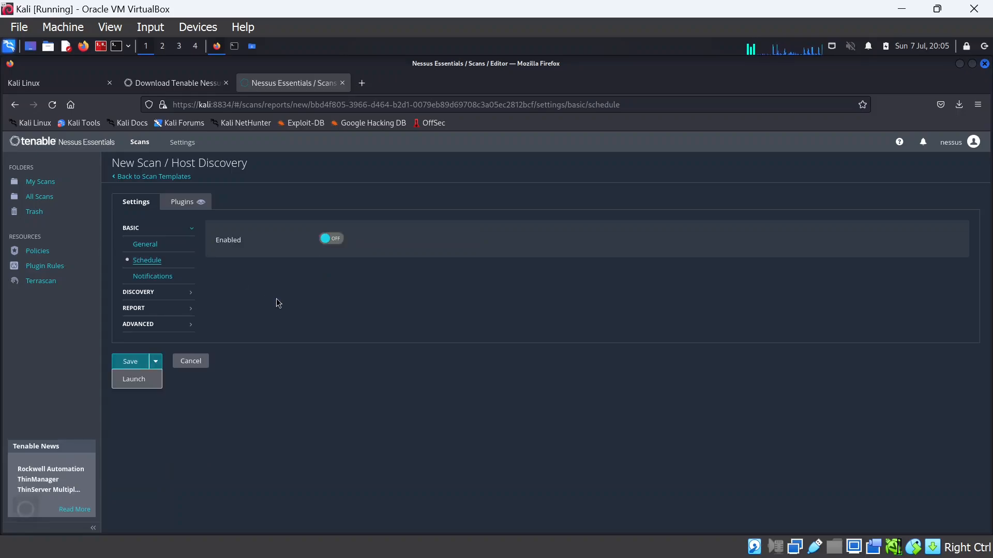
{"action": "left_click", "coordinate": [331, 239]}
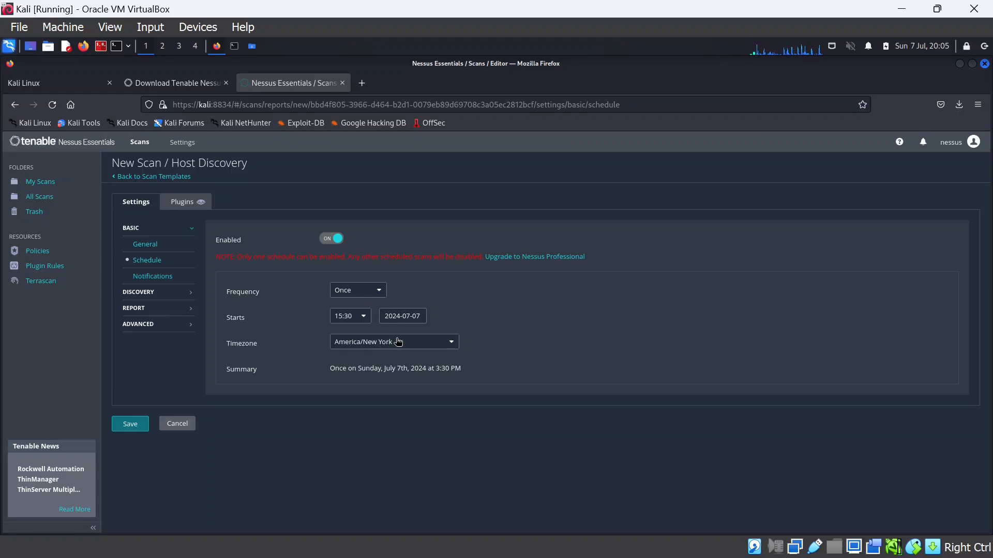
{"action": "left_click", "coordinate": [163, 278]}
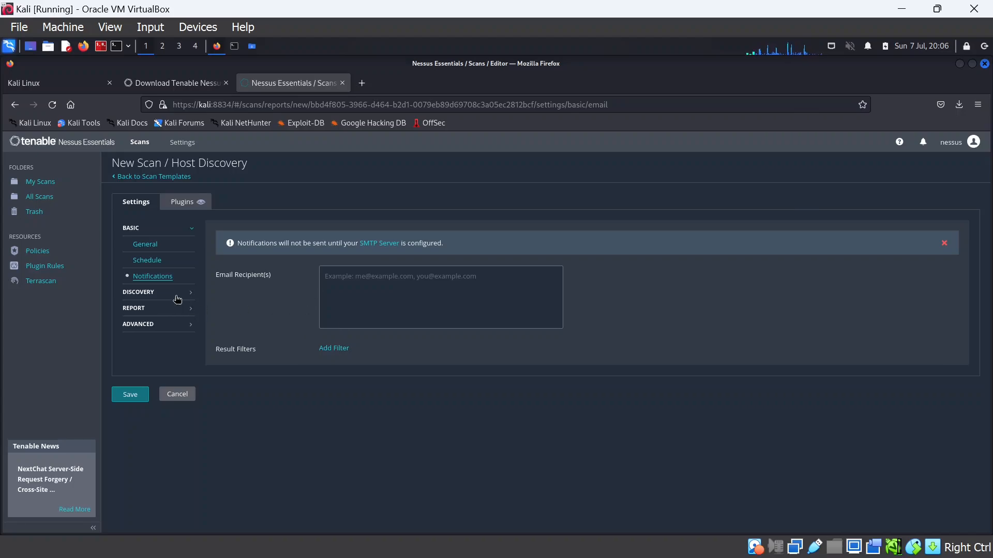
{"action": "left_click", "coordinate": [158, 293]}
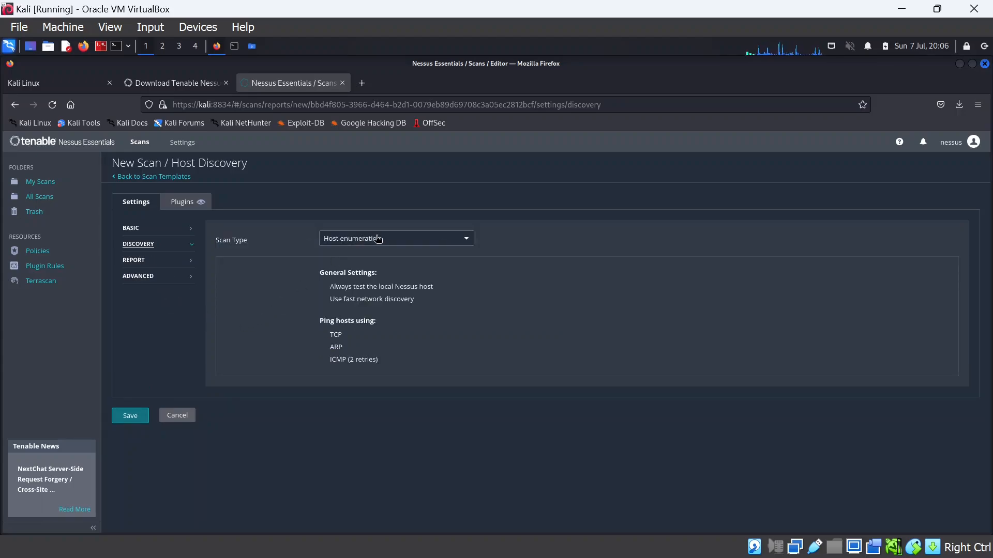
Keep Host enumeration as the discovery Scan Type and view the Report output settings
{"action": "left_click", "coordinate": [420, 244]}
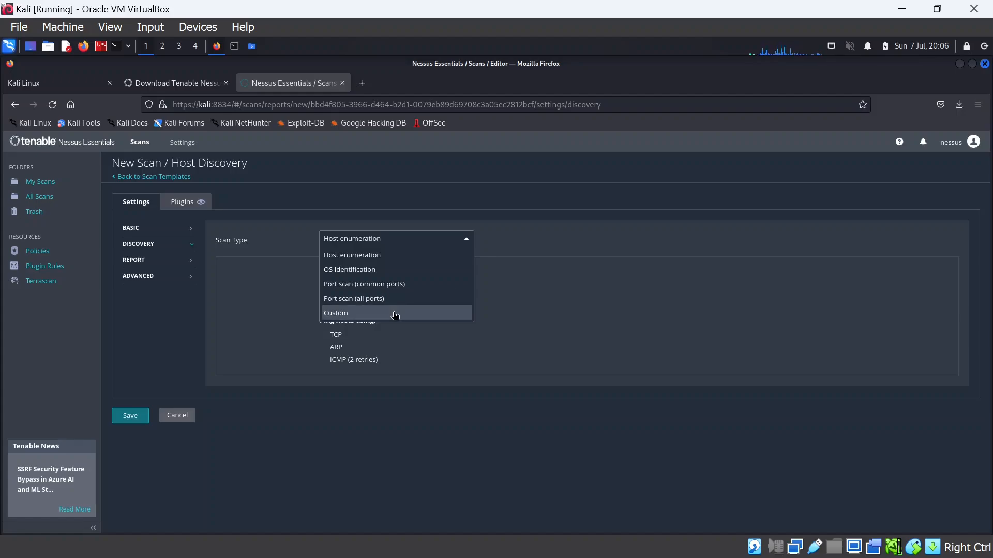
{"action": "left_click", "coordinate": [284, 230]}
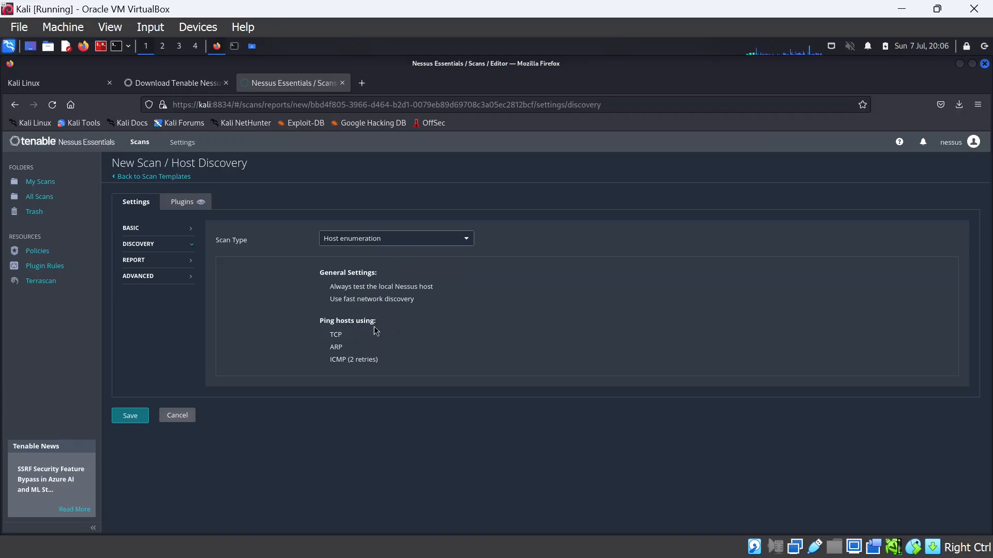
{"action": "left_click", "coordinate": [165, 263]}
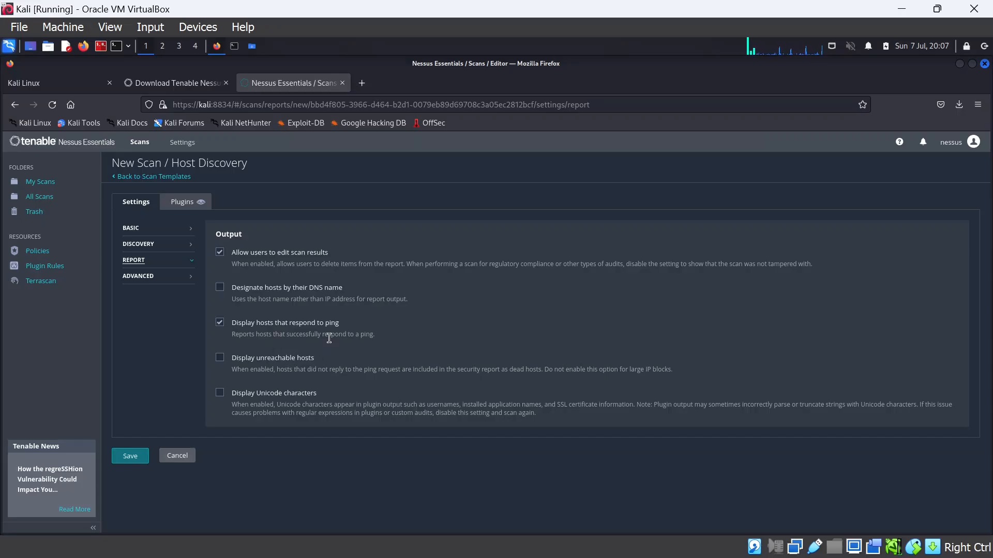
Review the Advanced performance options, then start a fresh Host Discovery scan from the templates
{"action": "left_click", "coordinate": [149, 282]}
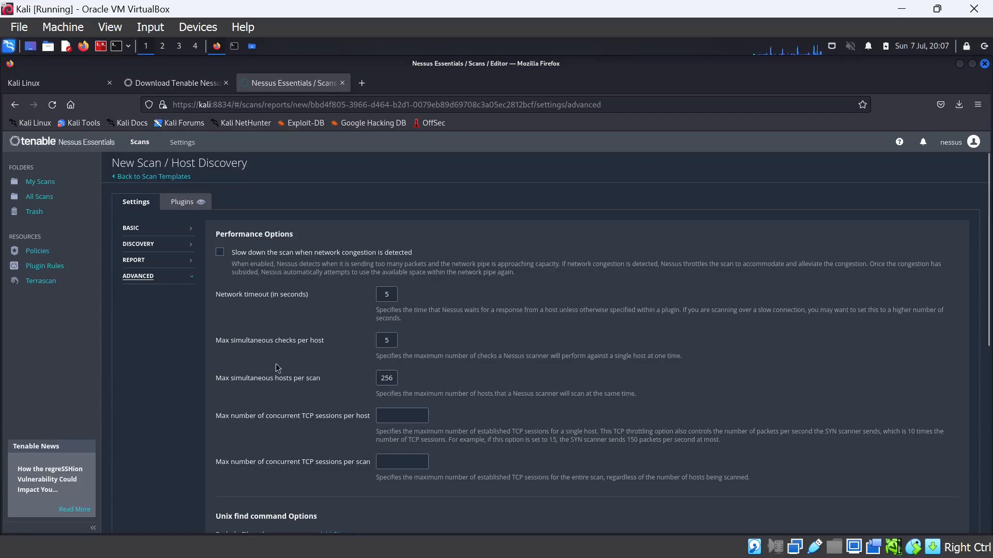
{"action": "scroll", "coordinate": [310, 409], "scroll_direction": "down", "scroll_amount": 4}
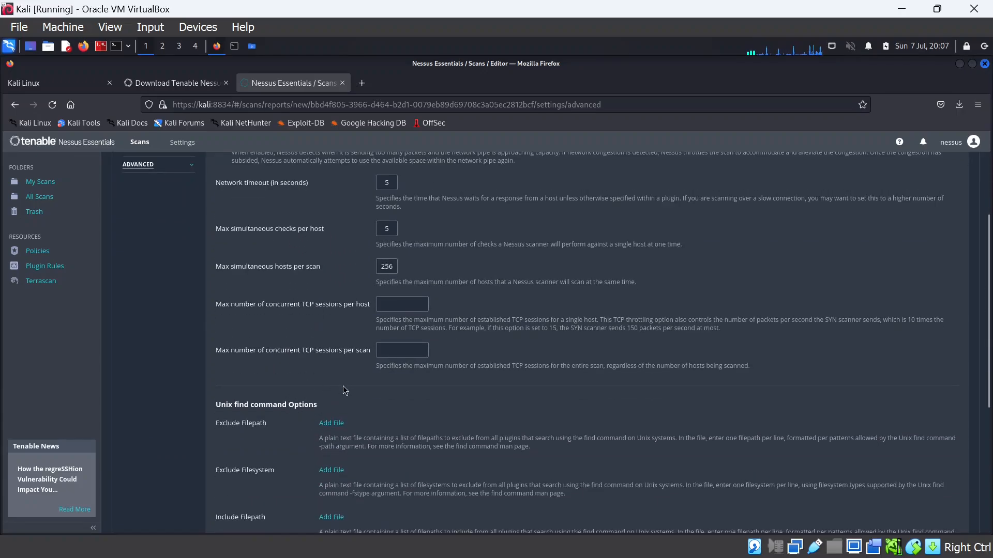
{"action": "scroll", "coordinate": [342, 391], "scroll_direction": "down", "scroll_amount": 2}
{"action": "scroll", "coordinate": [280, 399], "scroll_direction": "up", "scroll_amount": 4}
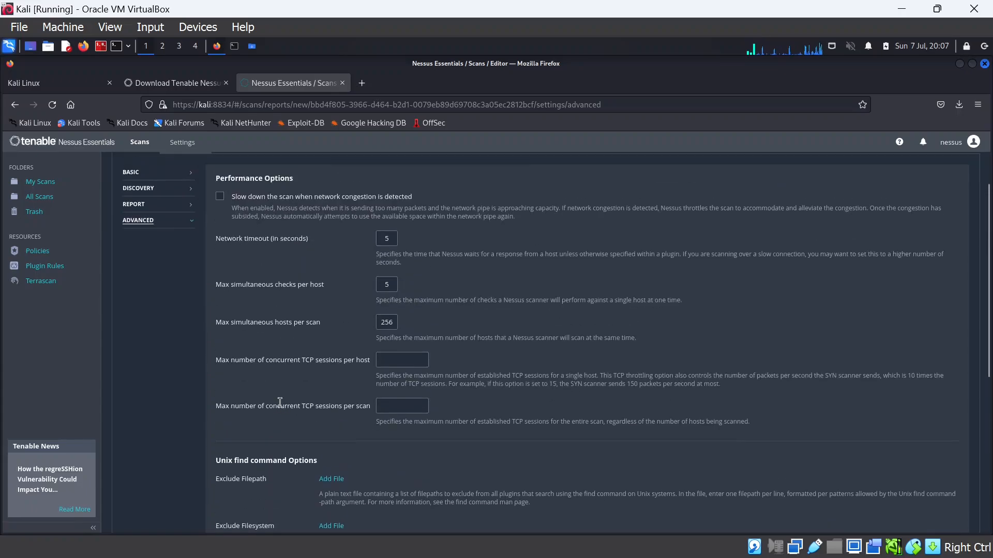
{"action": "scroll", "coordinate": [269, 393], "scroll_direction": "up", "scroll_amount": 2}
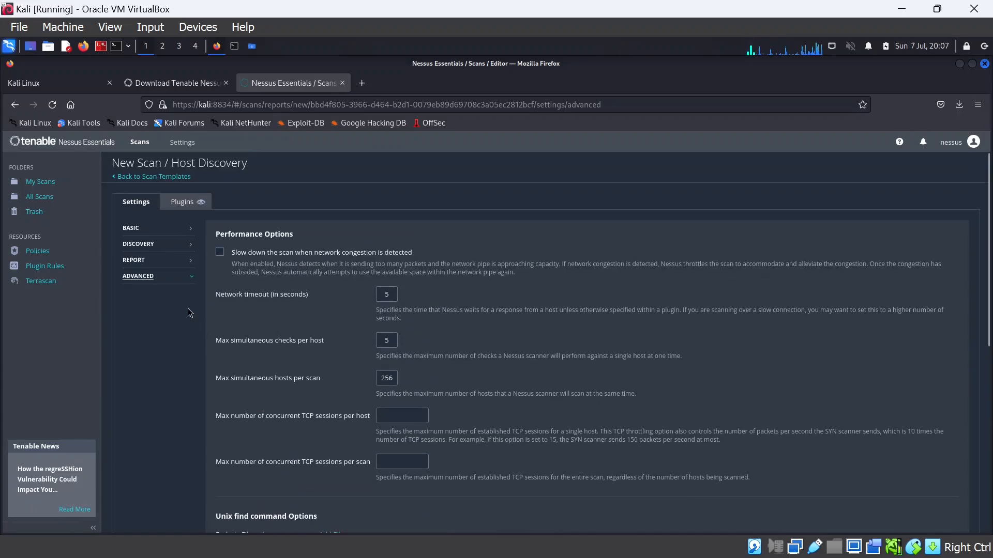
{"action": "left_click", "coordinate": [148, 178]}
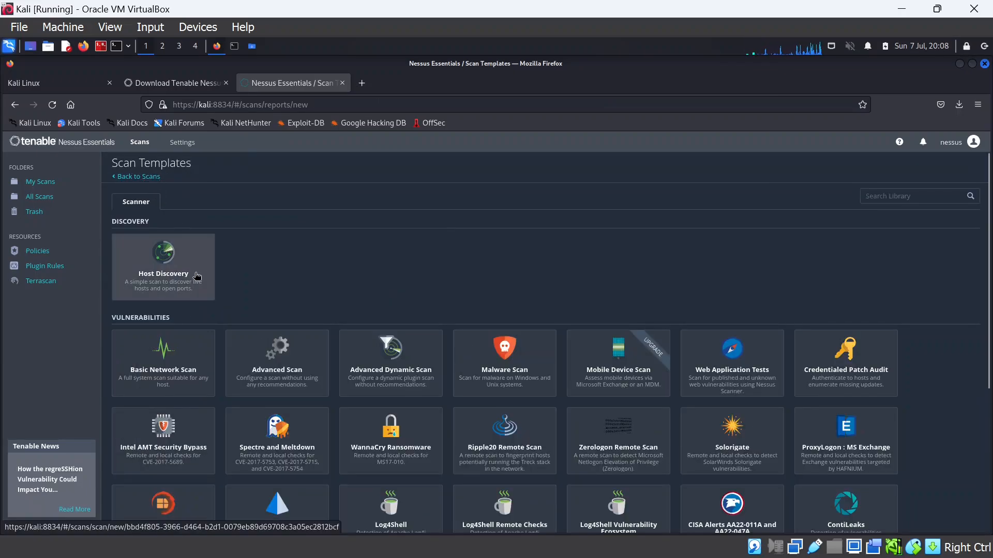
{"action": "left_click", "coordinate": [197, 277]}
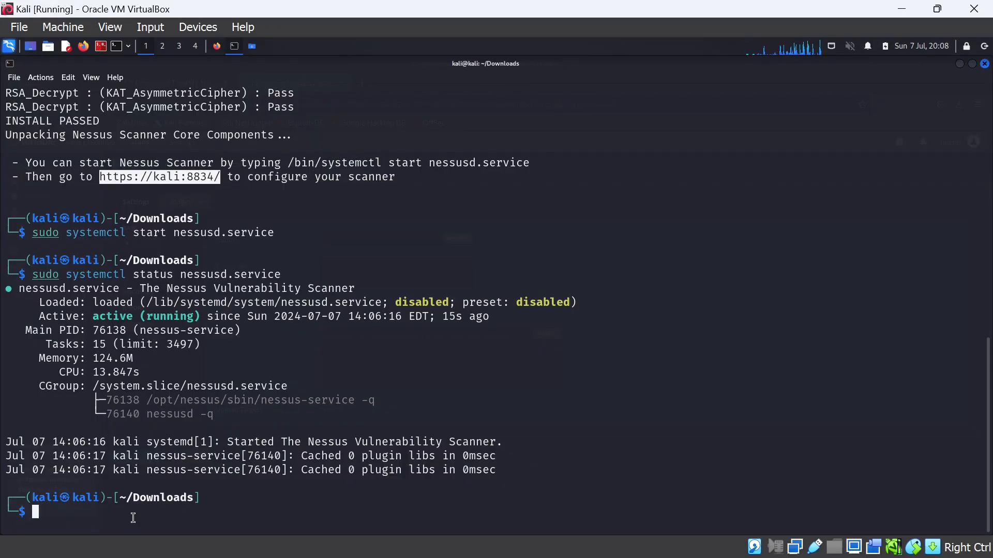
Clear the terminal and run ifconfig, showing eth0 at 10.0.2.15 with netmask 255.255.255.0
{"action": "left_click", "coordinate": [137, 515]}
{"action": "type", "text": "clear"}
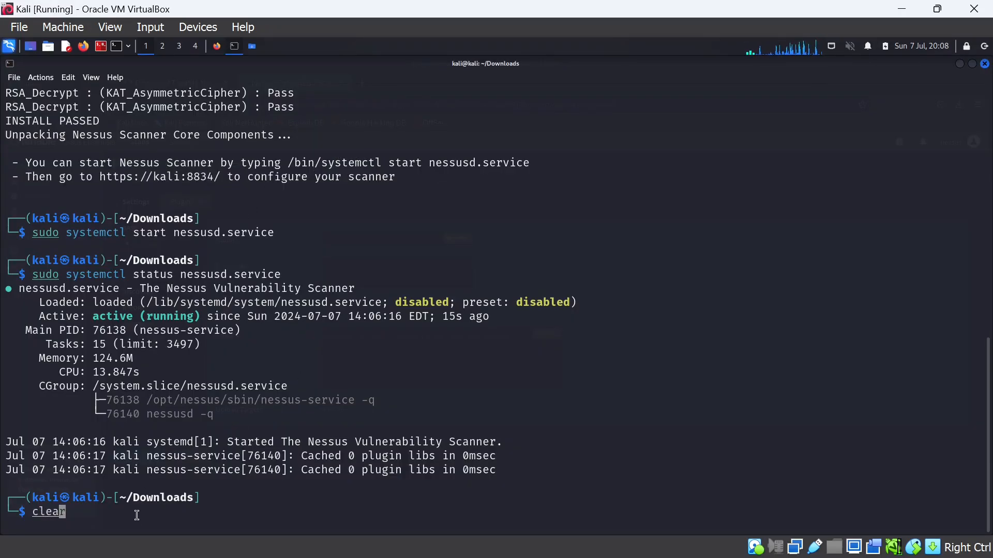
{"action": "key", "text": "Return"}
{"action": "type", "text": "ifcon"}
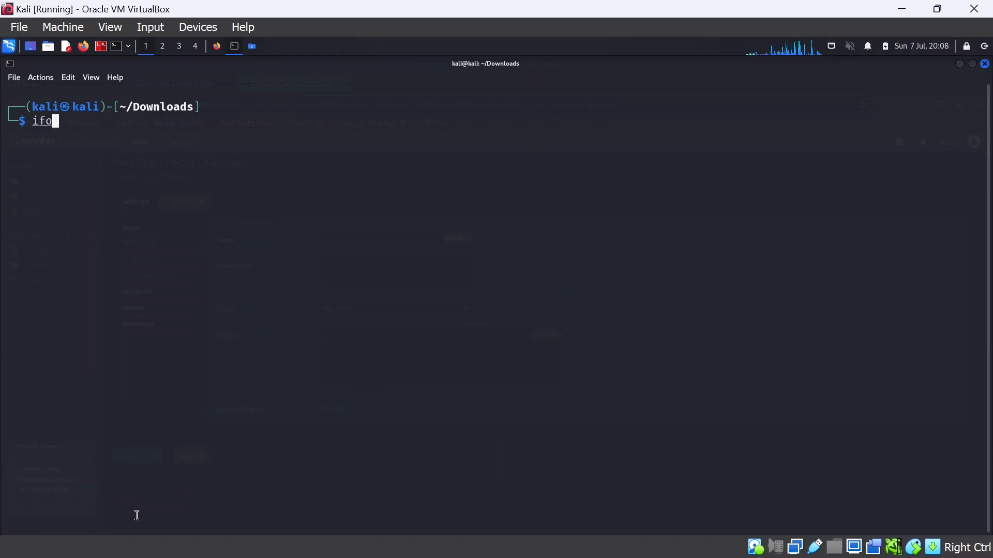
{"action": "type", "text": "fig"}
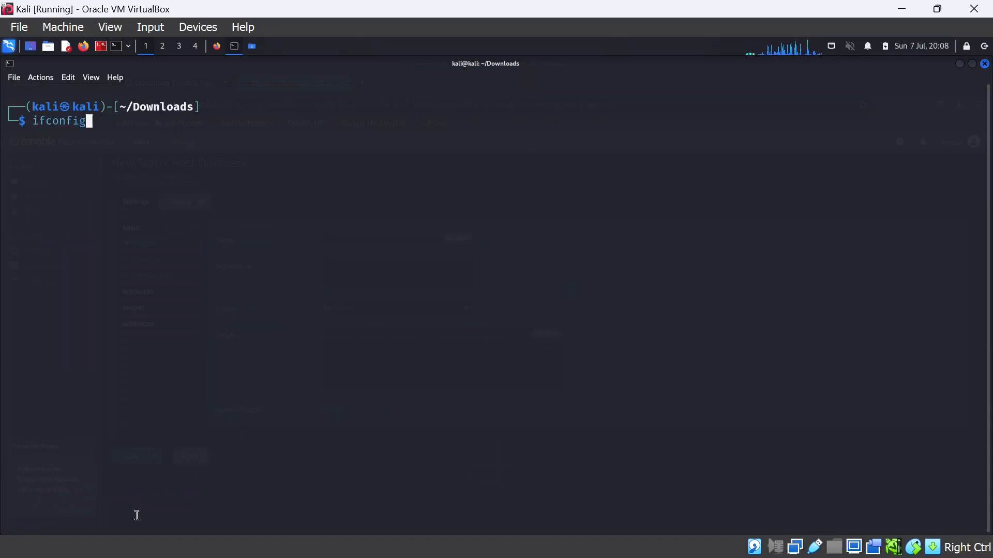
{"action": "key", "text": "Return"}
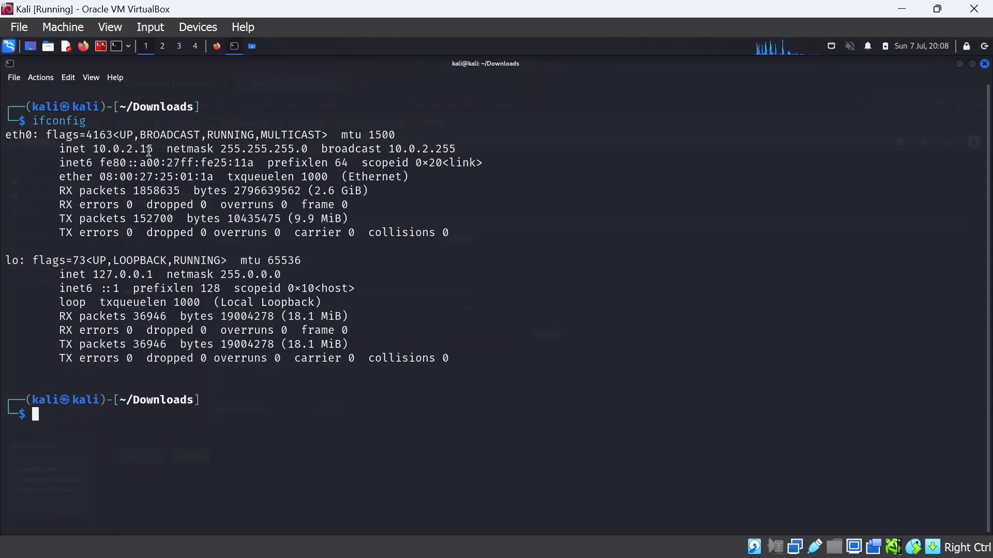
Name the scan 'Basic Host Discovery', describe it 'Scan the whole network', and target 10.0.2.0/24
{"action": "left_click", "coordinate": [217, 48]}
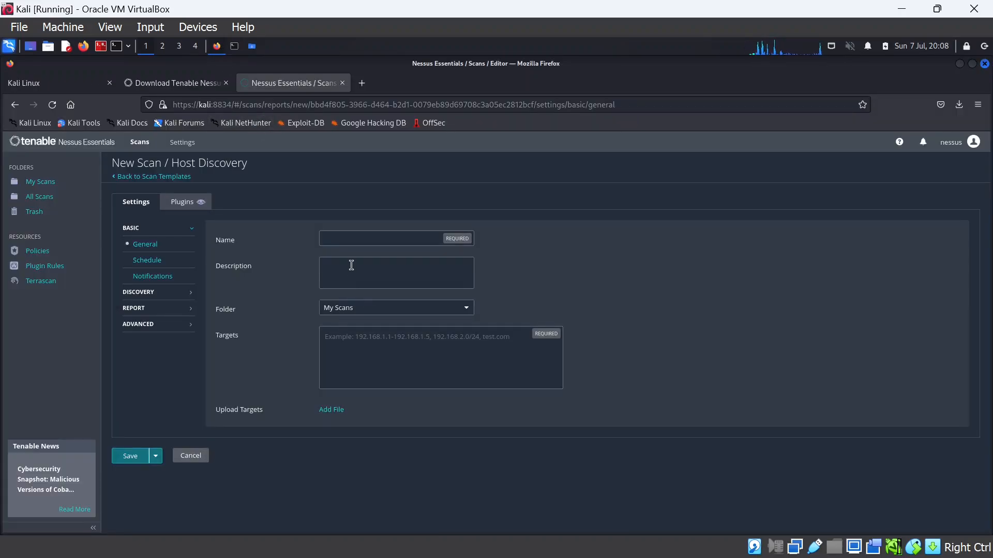
{"action": "left_click", "coordinate": [350, 235]}
{"action": "type", "text": "Basic"}
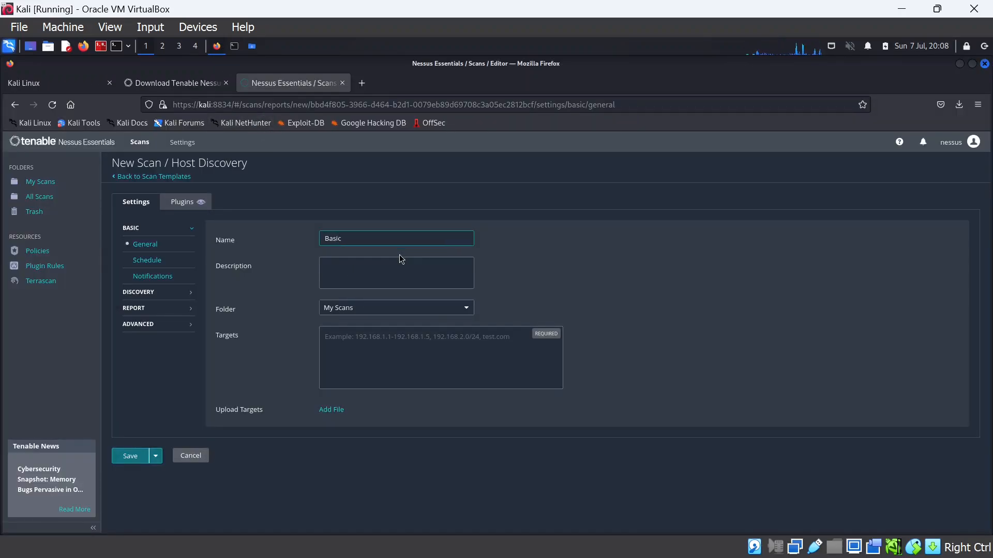
{"action": "type", "text": " Host Discovery"}
{"action": "left_click", "coordinate": [384, 261]}
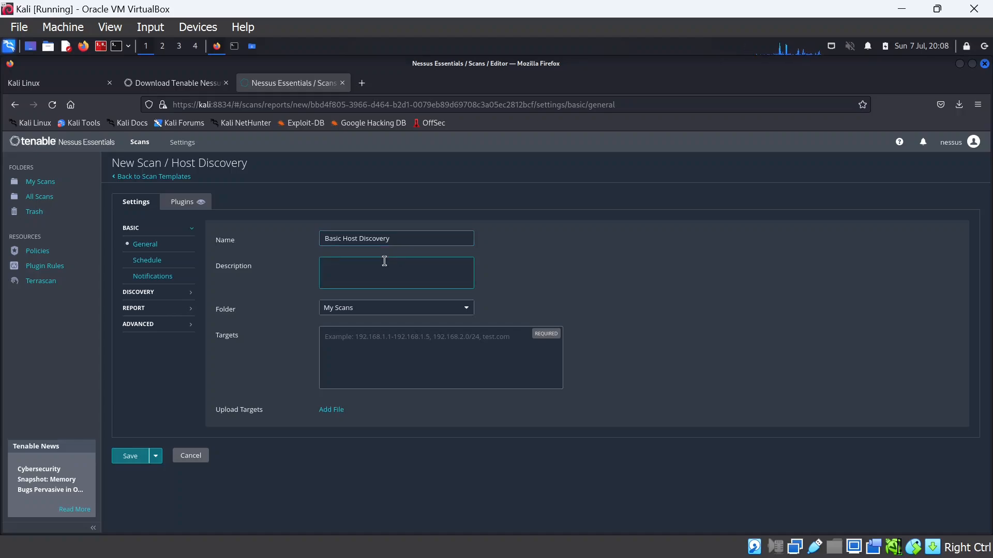
{"action": "type", "text": "Scan the whole network"}
{"action": "key", "text": "Num_Lock"}
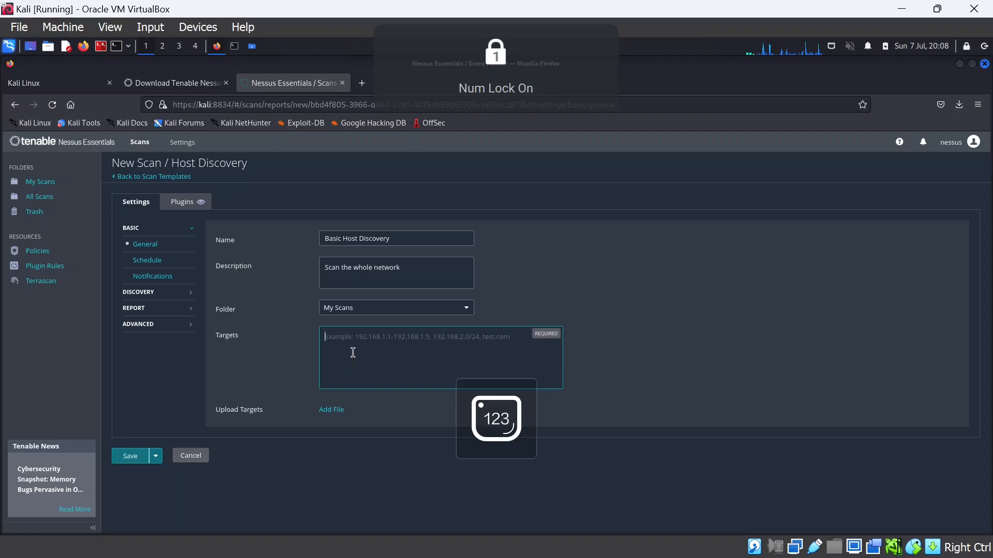
{"action": "type", "text": "10.0.2."}
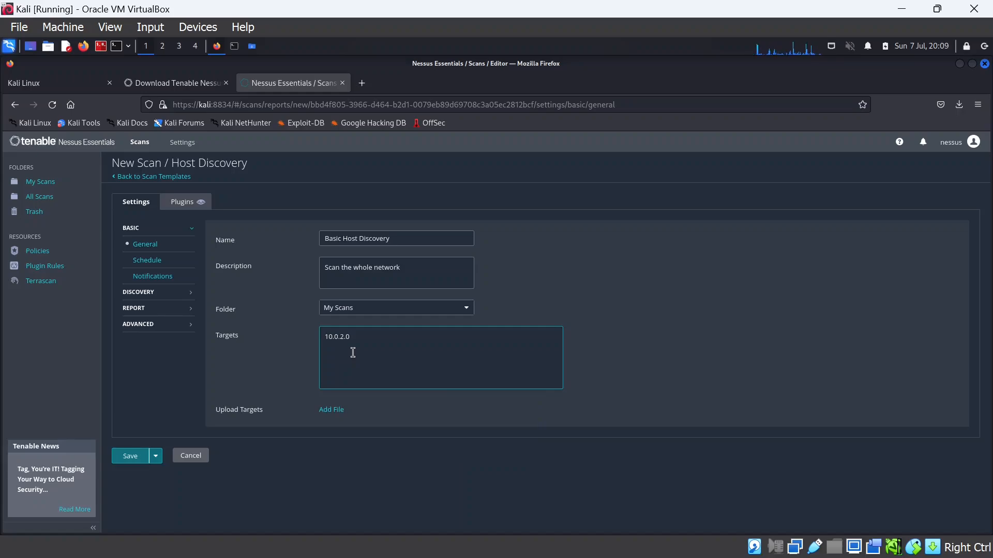
{"action": "type", "text": "0/24"}
Save the Basic Host Discovery scan as on-demand, view it, and return to My Scans
{"action": "left_click", "coordinate": [128, 457]}
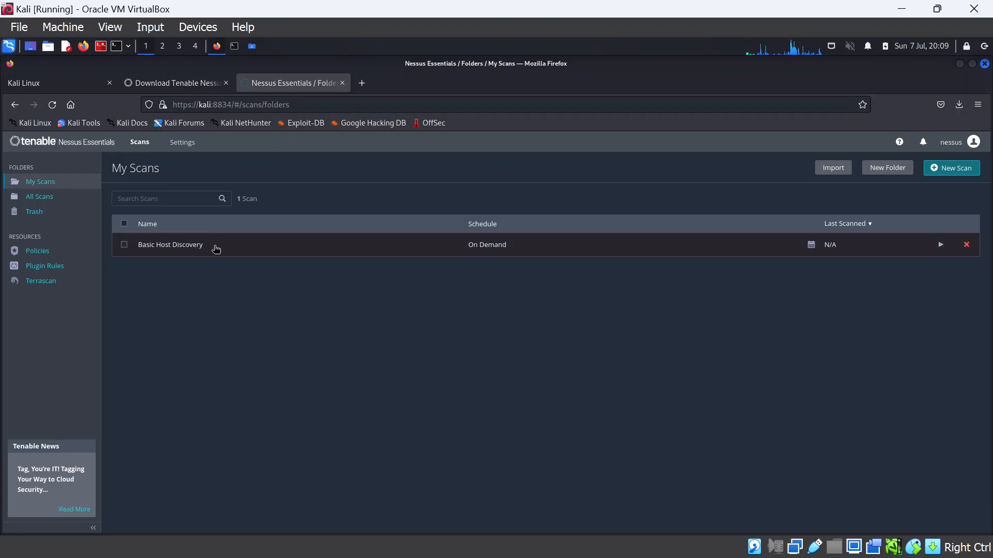
{"action": "left_click", "coordinate": [216, 250]}
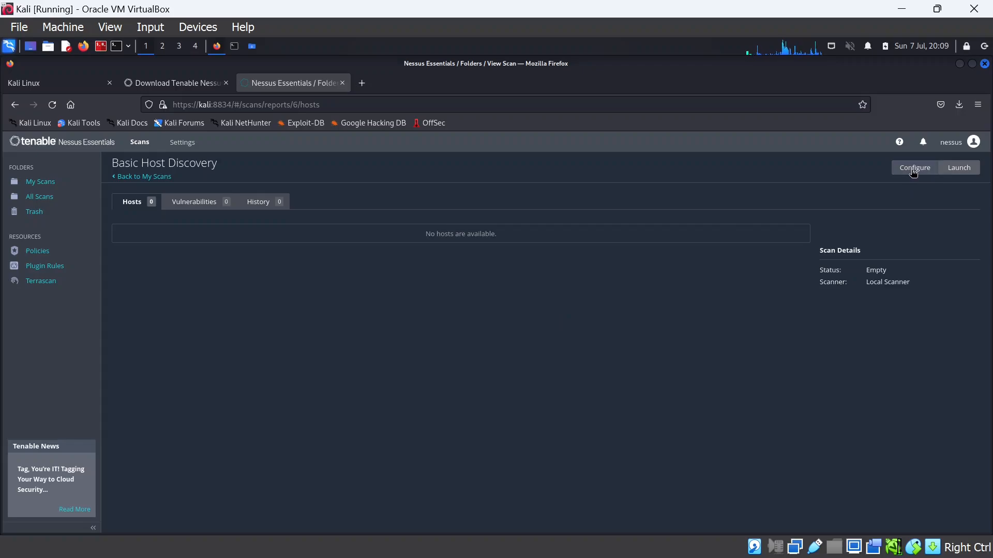
{"action": "left_click", "coordinate": [166, 178]}
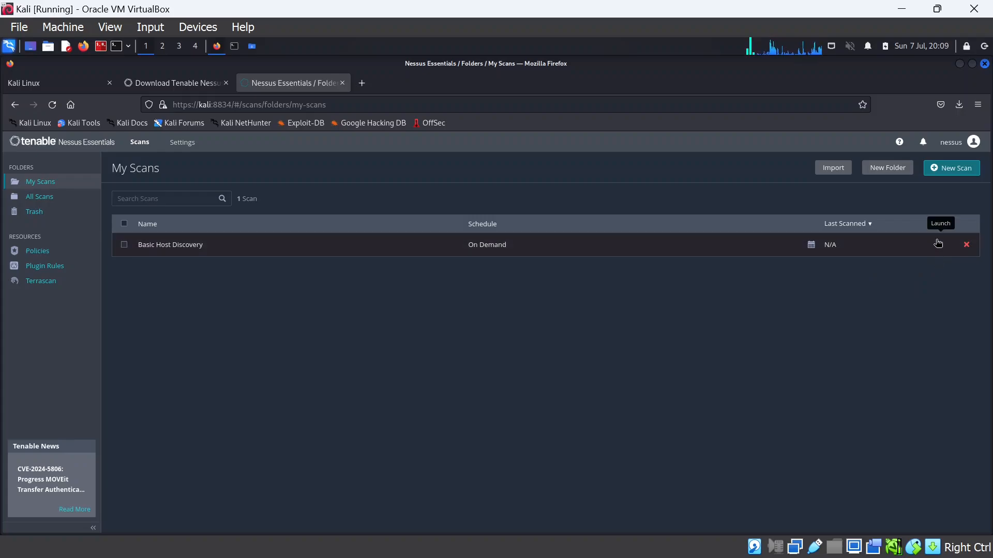
Launch Basic Host Discovery and view results listing hosts 10.0.2.15, 10.0.2.4, 10.0.2.3, 10.0.2.2
{"action": "left_click", "coordinate": [939, 250]}
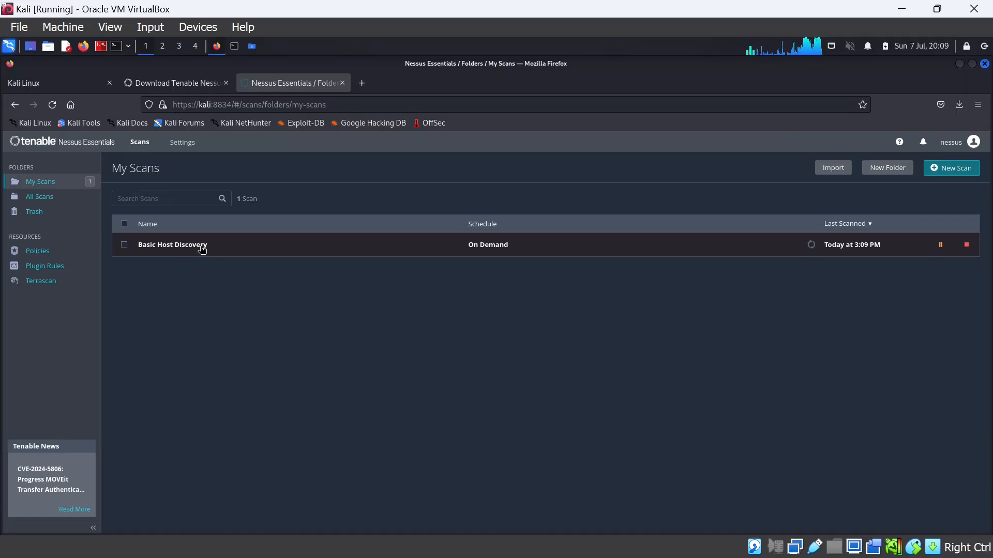
{"action": "left_click", "coordinate": [201, 249]}
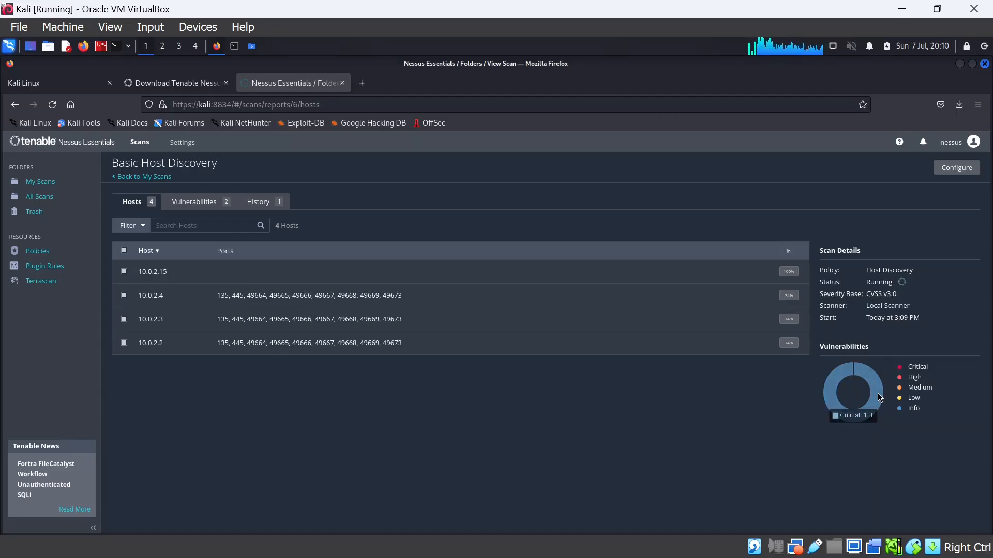
{"action": "mouse_move", "coordinate": [874, 401]}
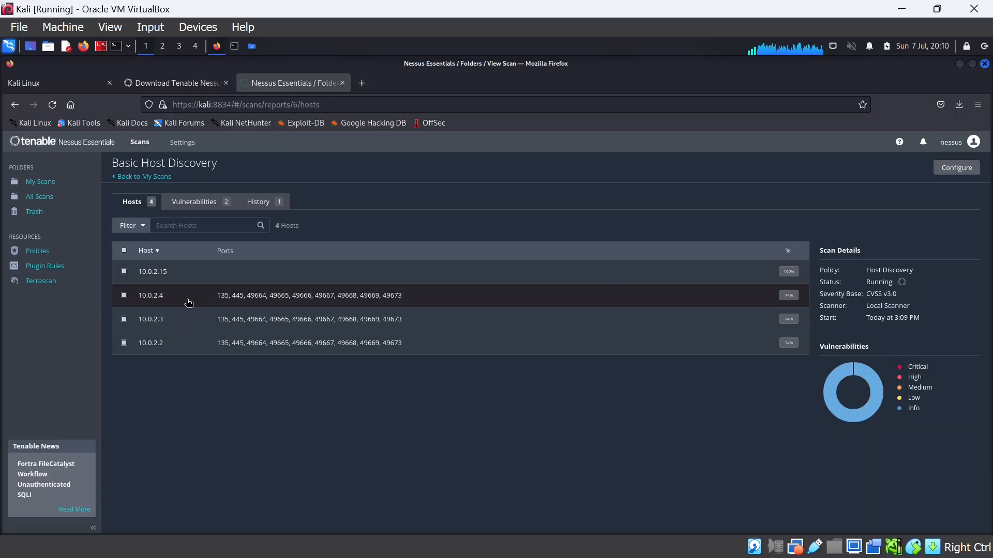
Inspect host 10.0.2.4's Ping the remote host finding, then go back to My Scans
{"action": "left_click", "coordinate": [268, 299]}
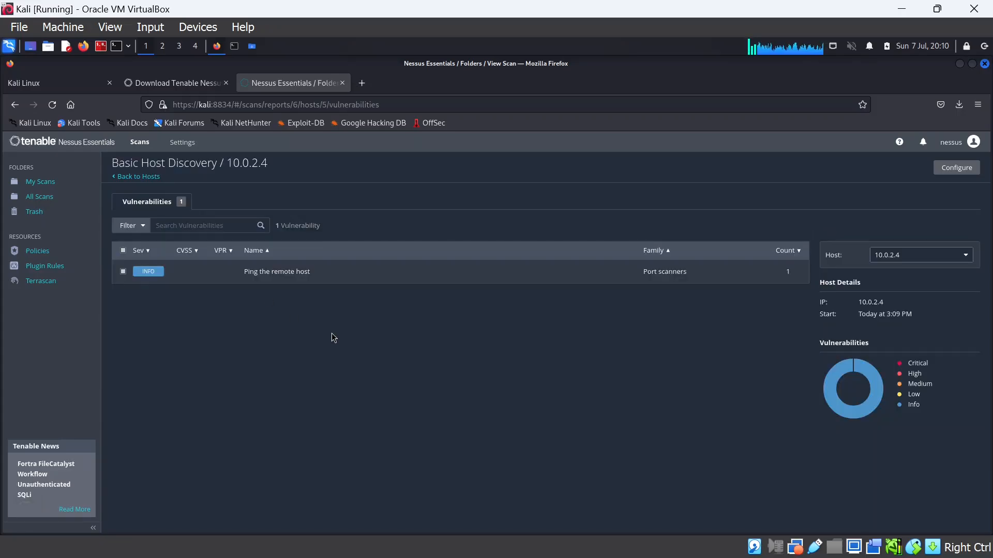
{"action": "left_click", "coordinate": [269, 279]}
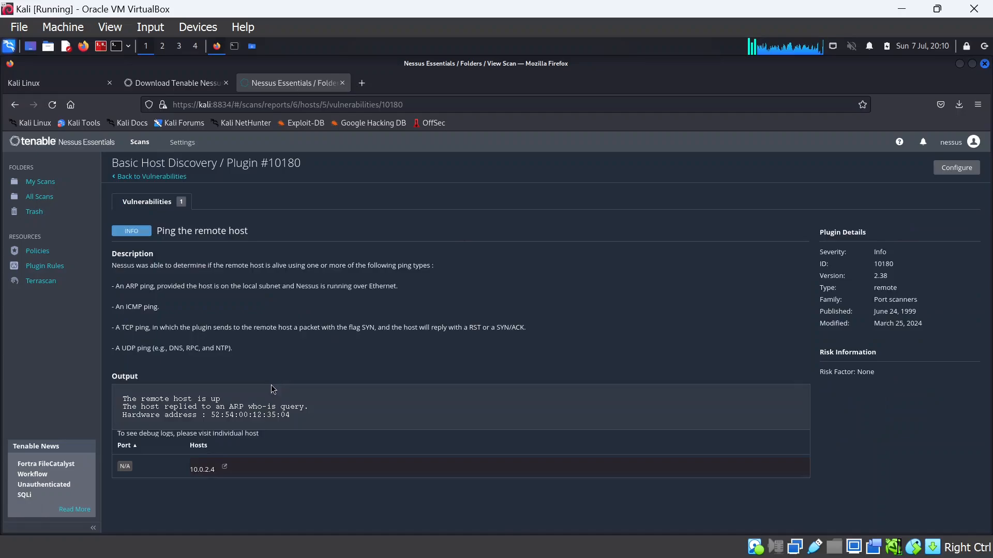
{"action": "left_click", "coordinate": [147, 177]}
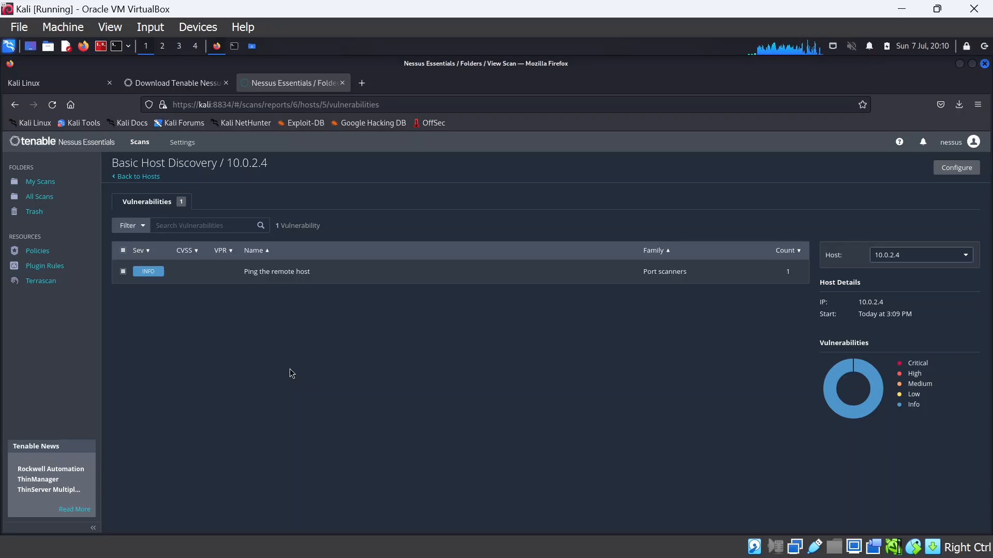
{"action": "left_click", "coordinate": [139, 176]}
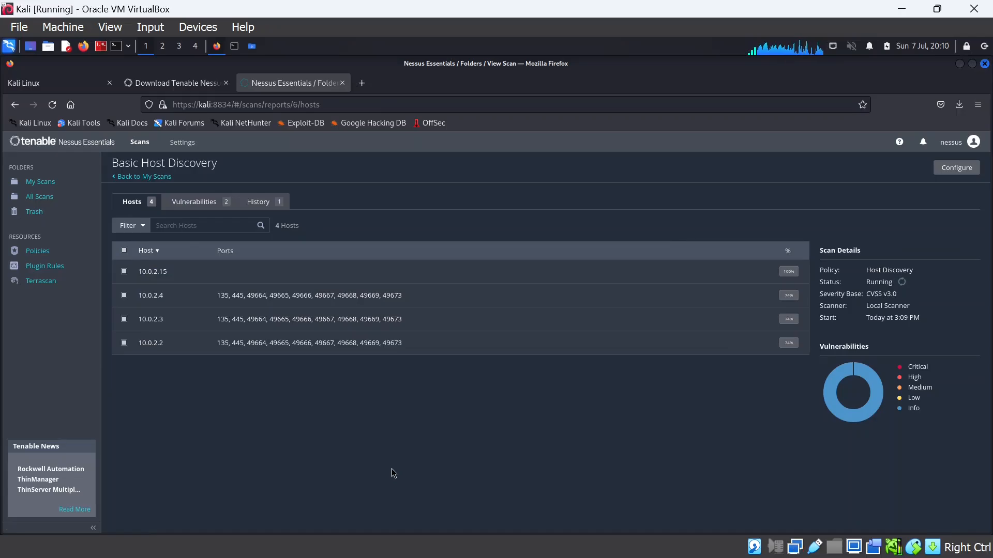
{"action": "left_click", "coordinate": [162, 177]}
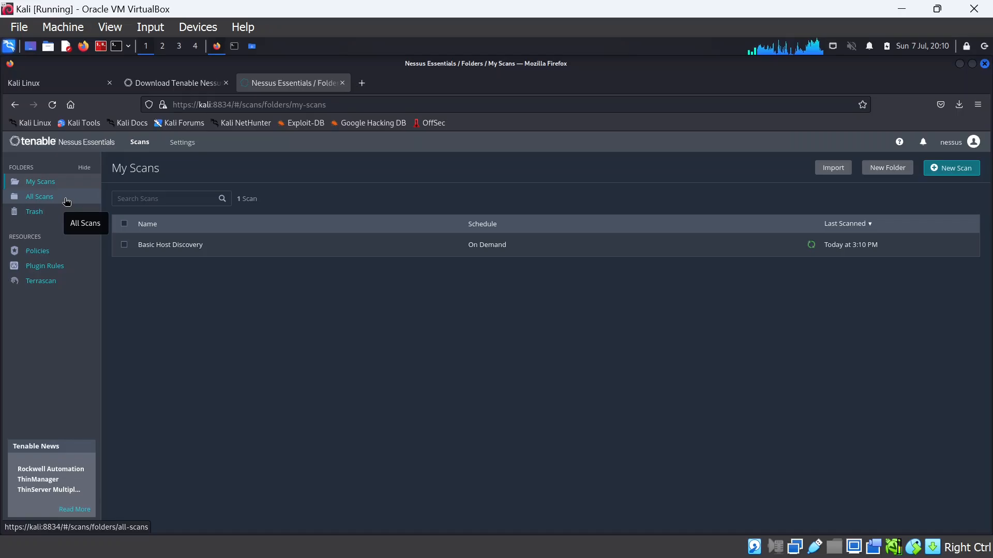
Create a new scan from the Basic Network Scan template
{"action": "left_click", "coordinate": [963, 171]}
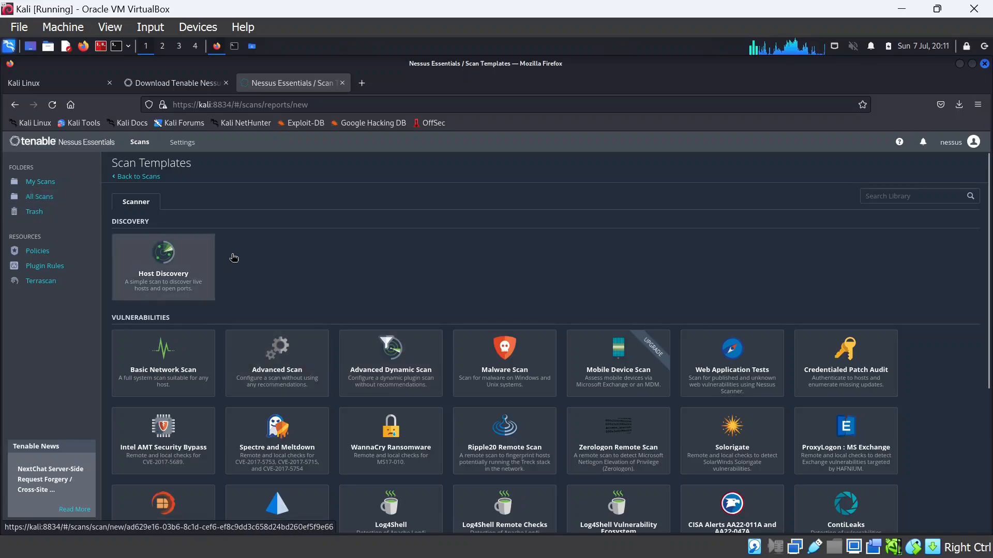
{"action": "scroll", "coordinate": [234, 258], "scroll_direction": "down", "scroll_amount": 2}
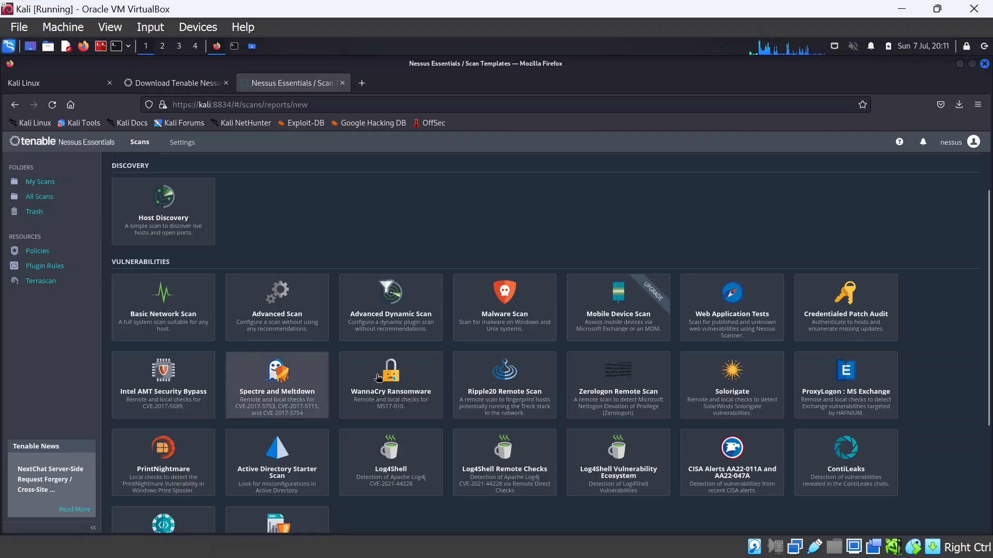
{"action": "left_click", "coordinate": [165, 313]}
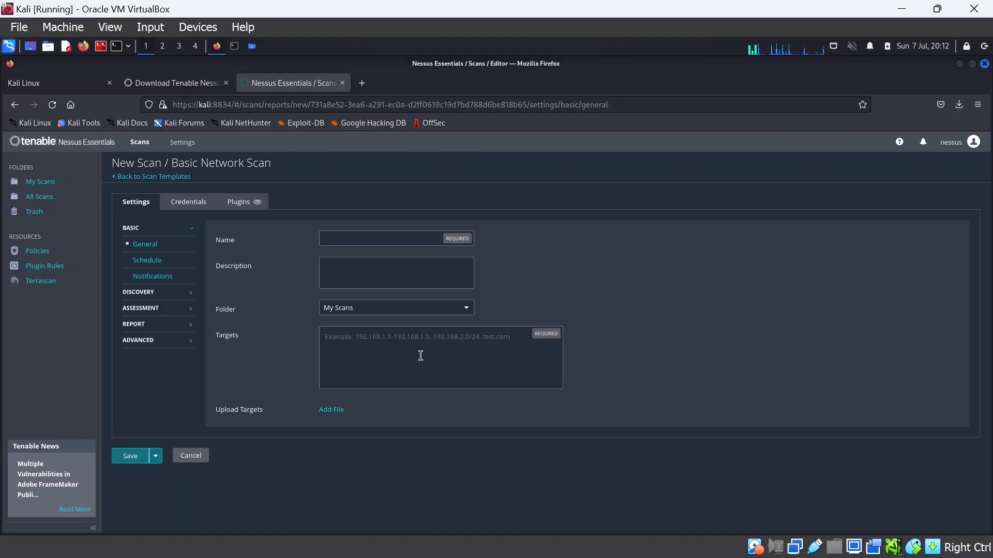
Minimize Firefox and the Kali VM window, then select Metasploitable in VirtualBox Manager
{"action": "left_click", "coordinate": [959, 64]}
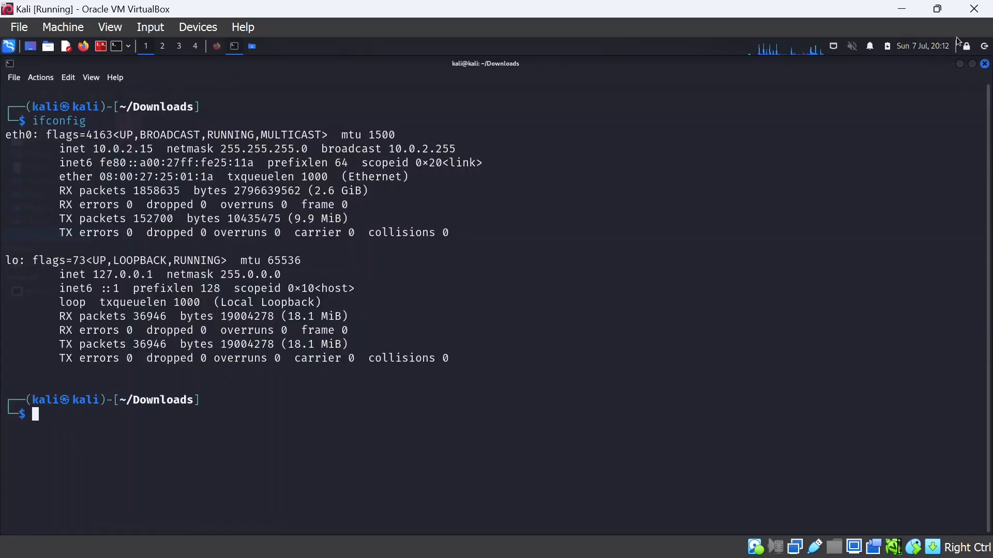
{"action": "left_click", "coordinate": [902, 10]}
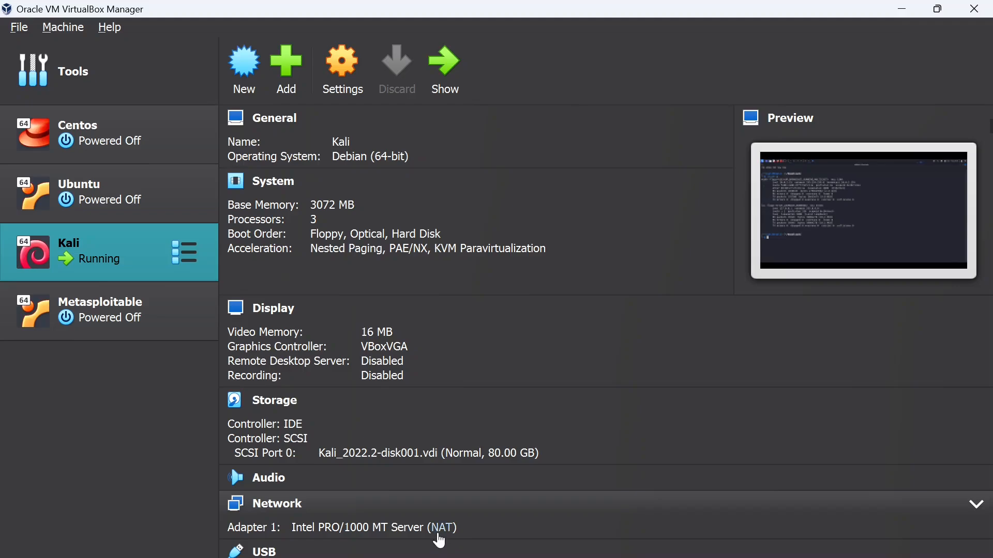
{"action": "left_click", "coordinate": [134, 311]}
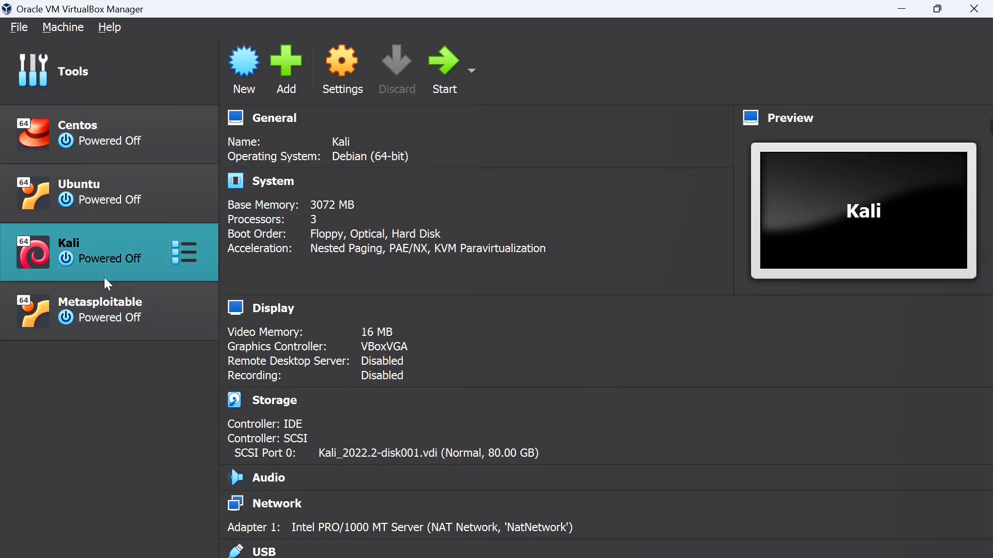
{"action": "left_click", "coordinate": [77, 70]}
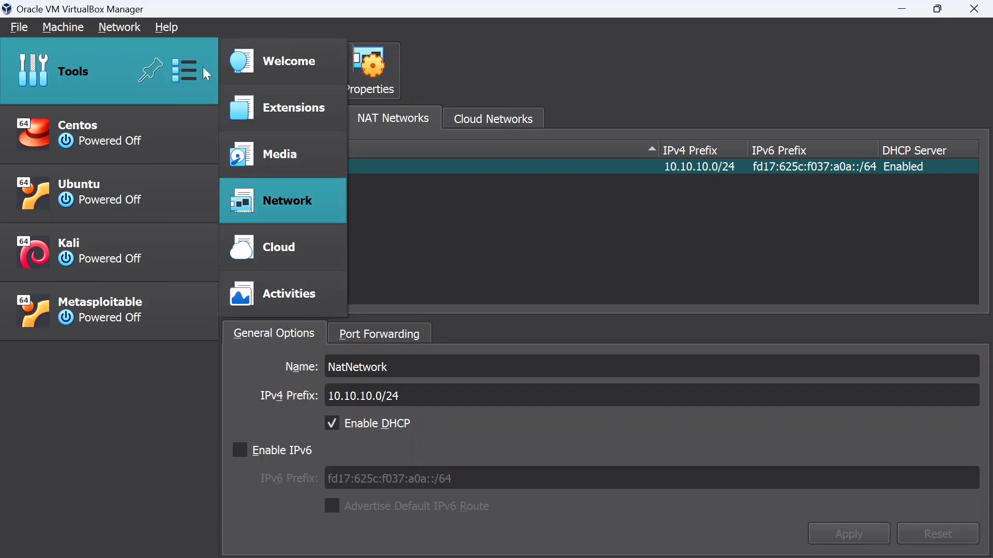
{"action": "mouse_move", "coordinate": [186, 77]}
{"action": "left_click", "coordinate": [273, 203]}
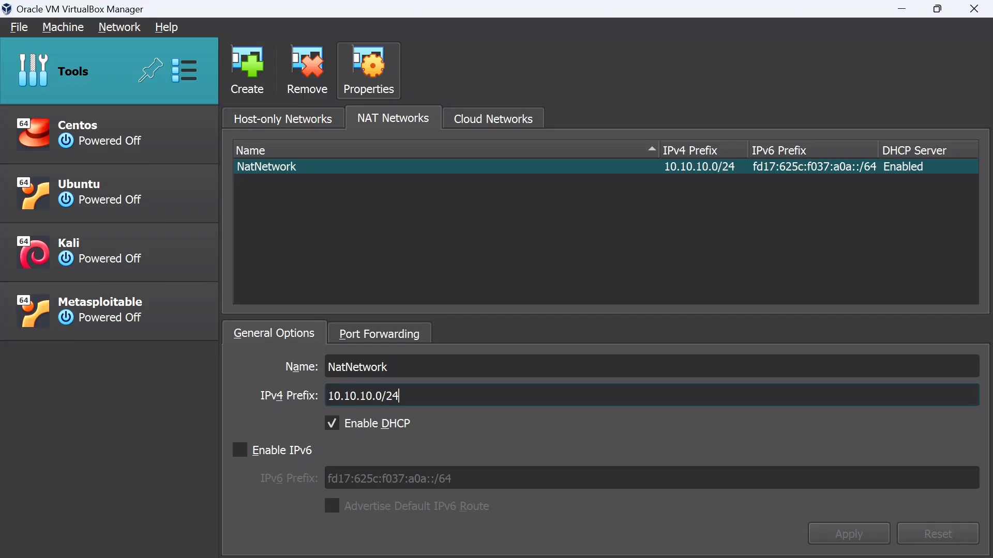
{"action": "key", "text": "shift+Tab"}
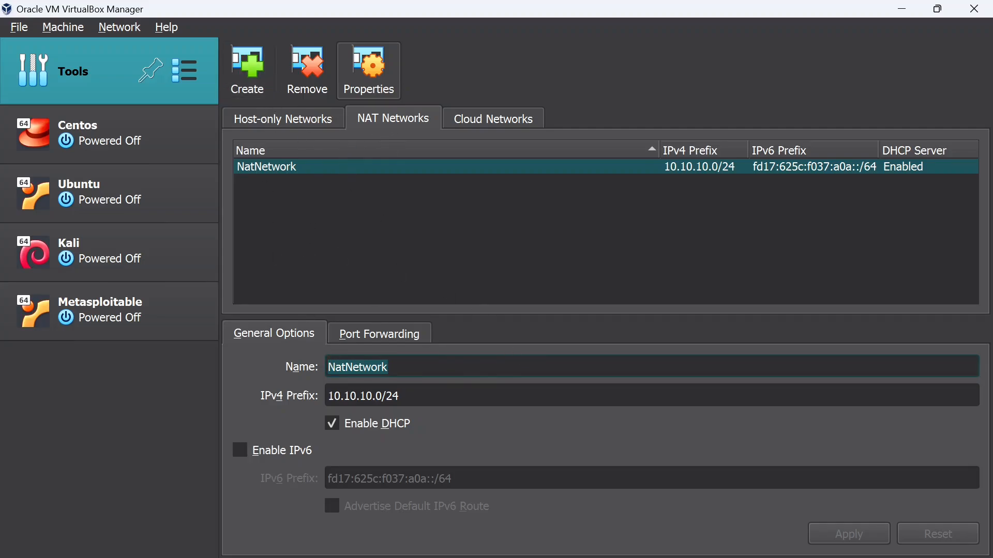
{"action": "left_click", "coordinate": [248, 82]}
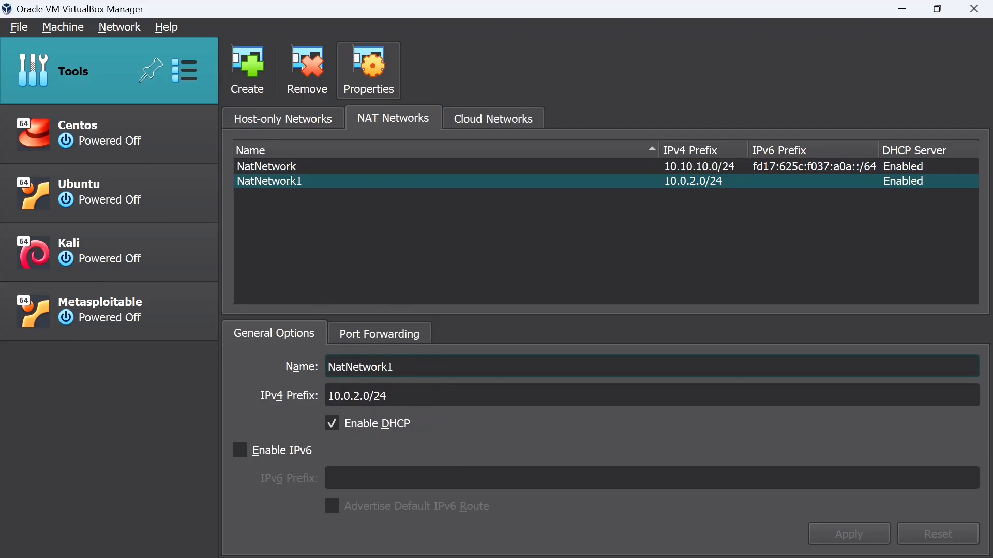
{"action": "left_click_drag", "start_coordinate": [371, 397], "coordinate": [327, 397]}
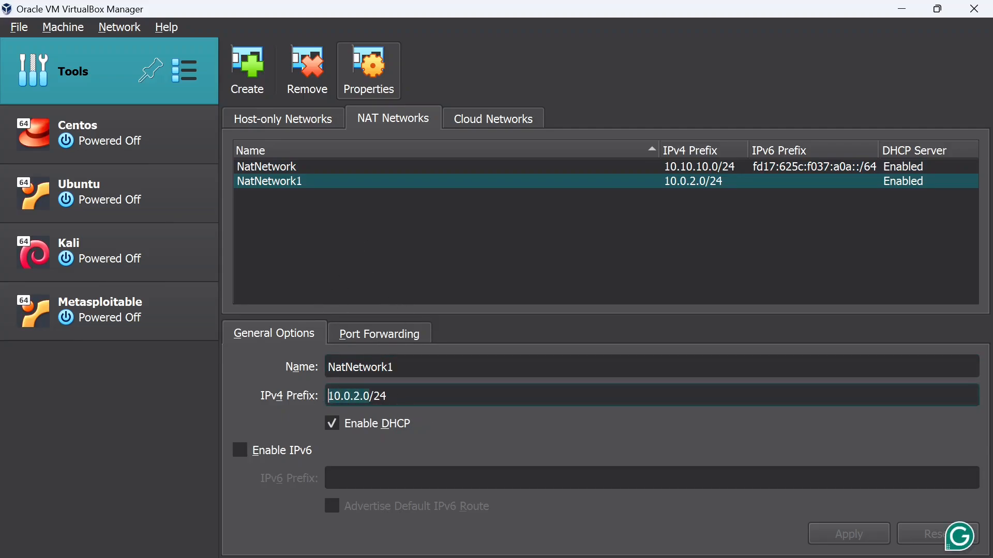
{"action": "left_click", "coordinate": [397, 397]}
{"action": "left_click", "coordinate": [312, 92]}
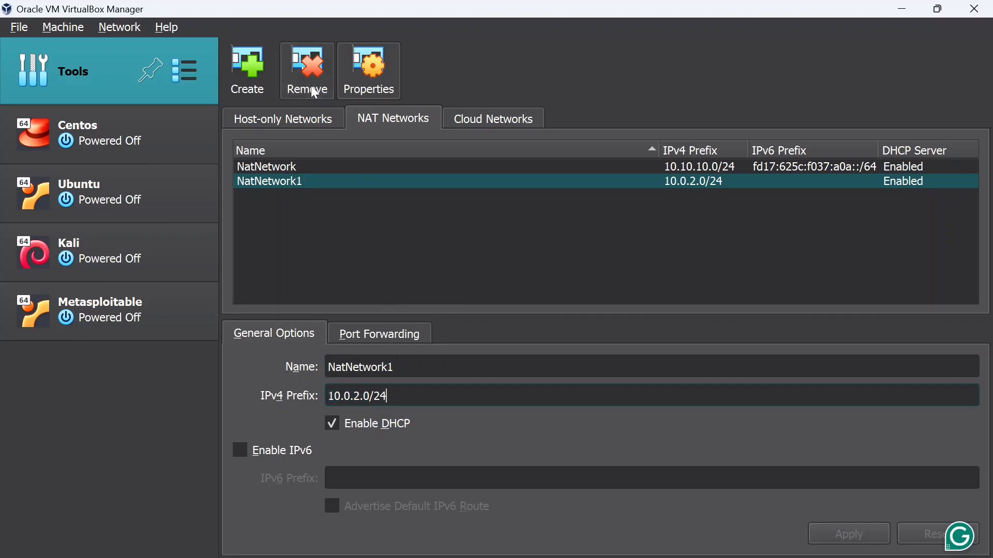
{"action": "left_click", "coordinate": [461, 373]}
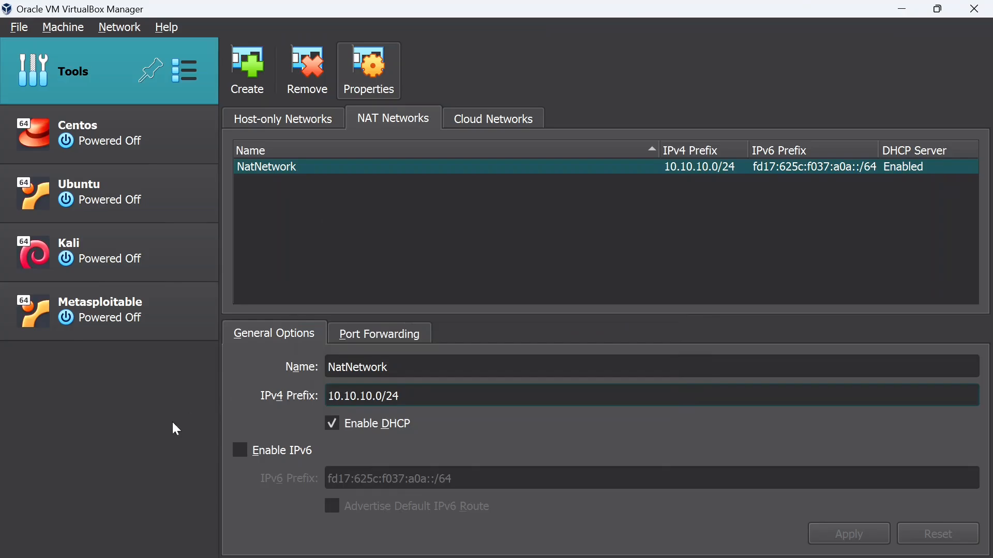
{"action": "left_click", "coordinate": [132, 235]}
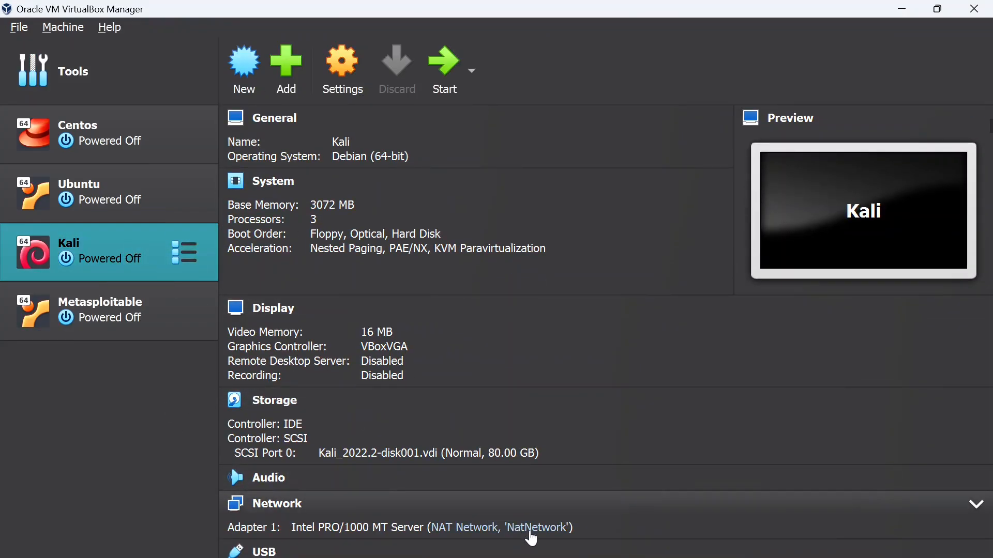
Confirm Kali and Metasploitable Adapter 1 use NAT Network 'NatNetwork', then select both machines
{"action": "left_click", "coordinate": [531, 534]}
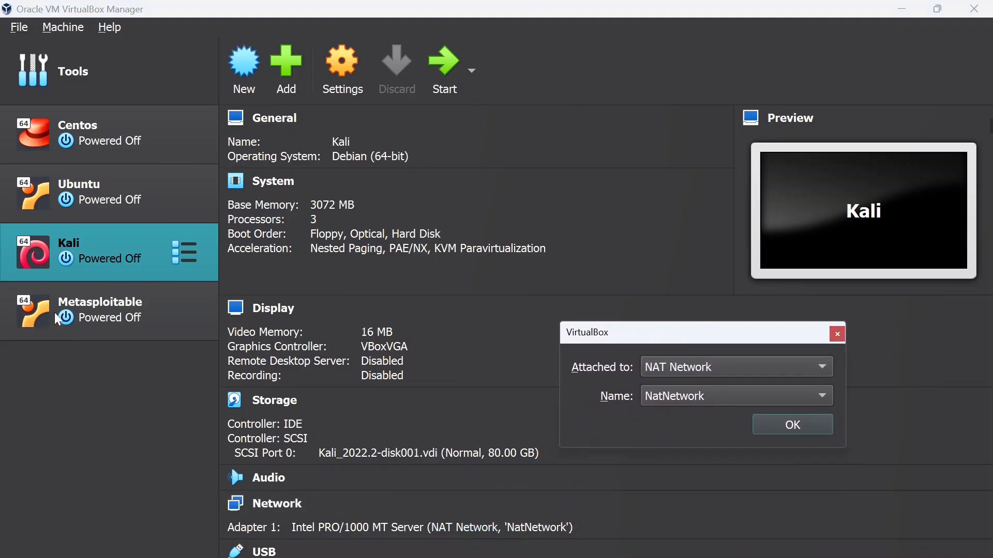
{"action": "left_click", "coordinate": [837, 334]}
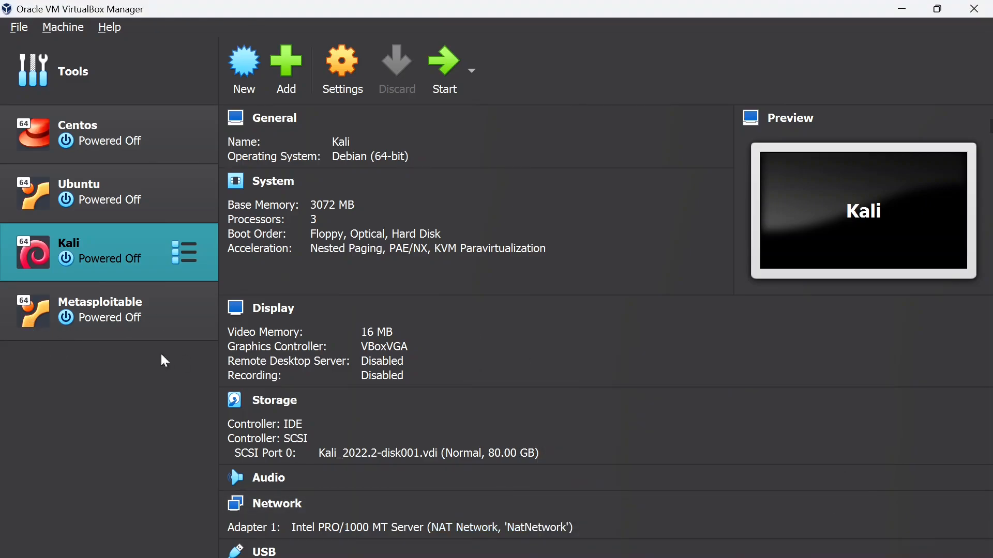
{"action": "left_click", "coordinate": [158, 346]}
{"action": "left_click", "coordinate": [556, 541]}
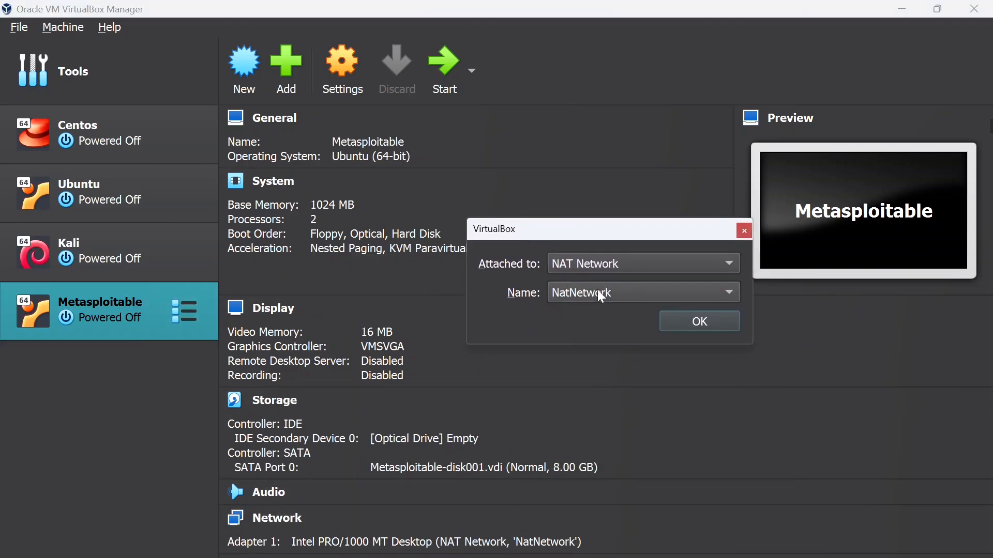
{"action": "left_click", "coordinate": [677, 322]}
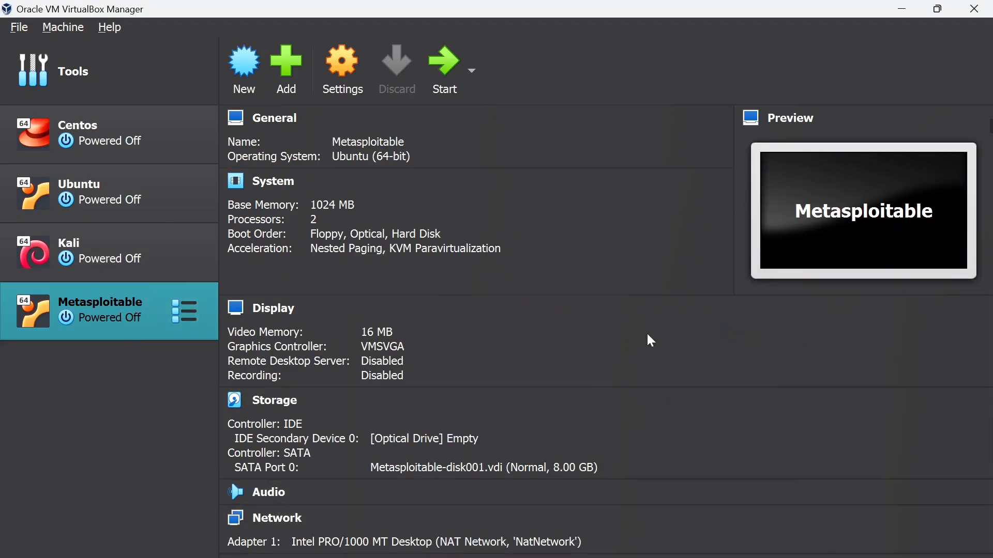
{"action": "left_click", "coordinate": [131, 261]}
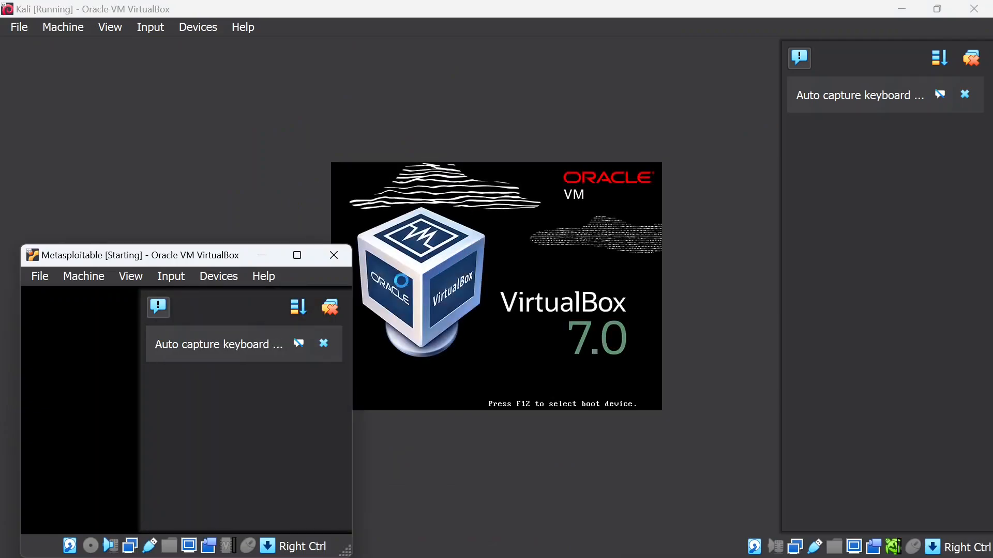
Maximize Metasploitable and append 'noapic nolapic acpi=off' to the GRUB root line
{"action": "left_click", "coordinate": [304, 256]}
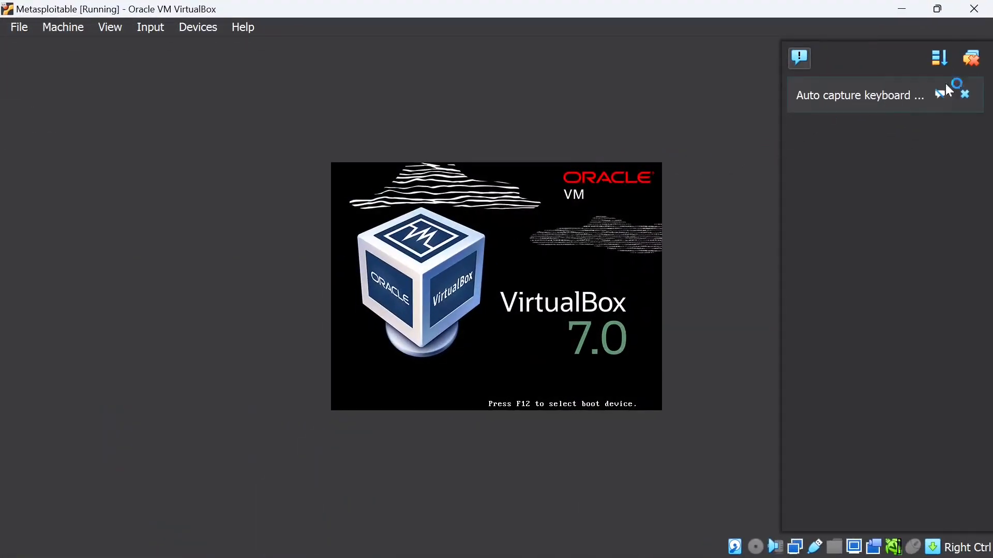
{"action": "left_click", "coordinate": [970, 58]}
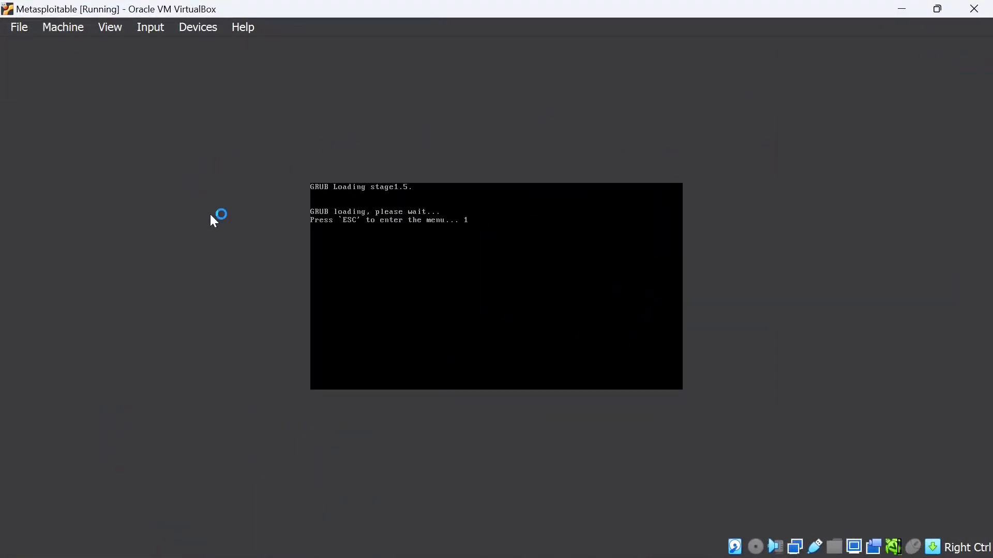
{"action": "key", "text": "Escape"}
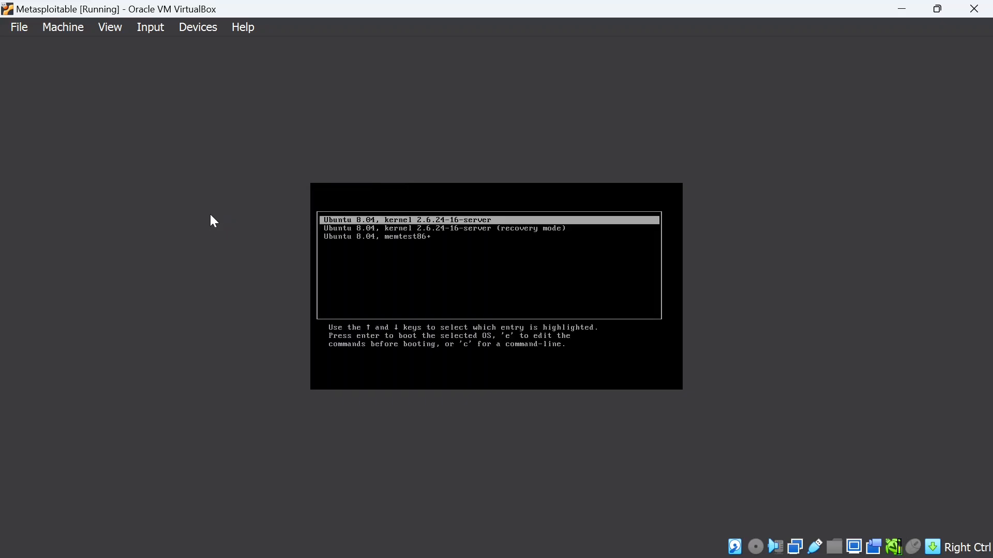
{"action": "key", "text": "e"}
{"action": "type", "text": "e"}
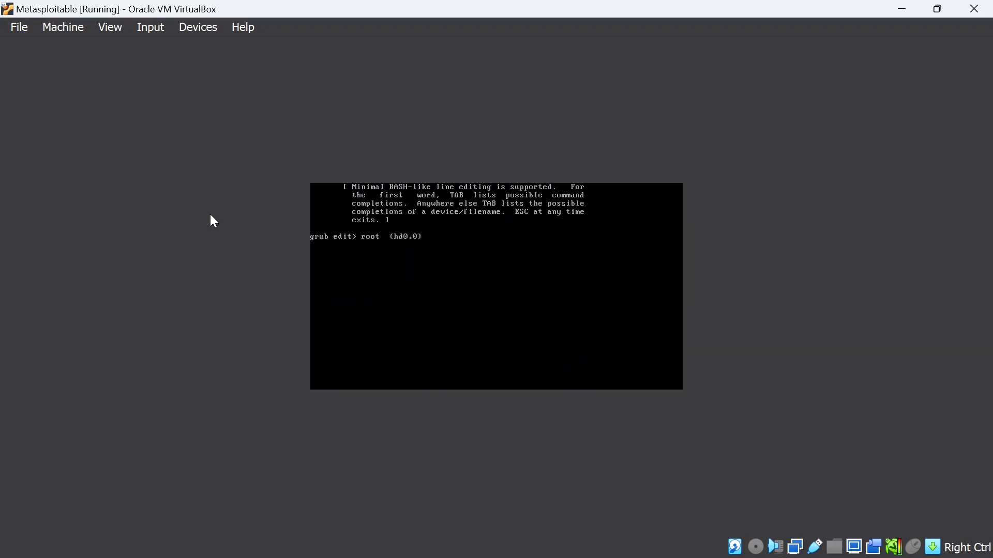
{"action": "type", "text": " noapic nolapic acpi=off"}
{"action": "key", "text": "Return"}
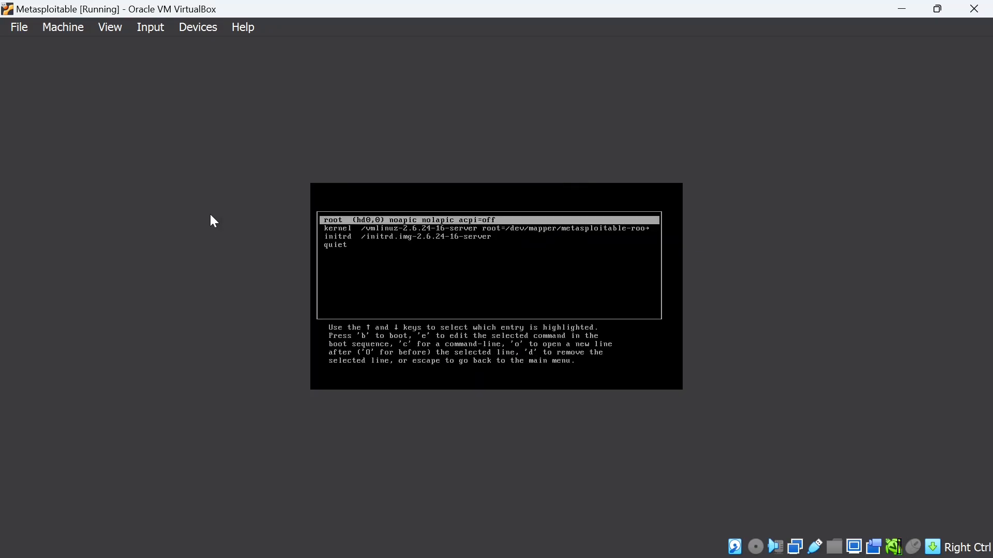
Append 'noapic' to the GRUB kernel line
{"action": "key", "text": "Down"}
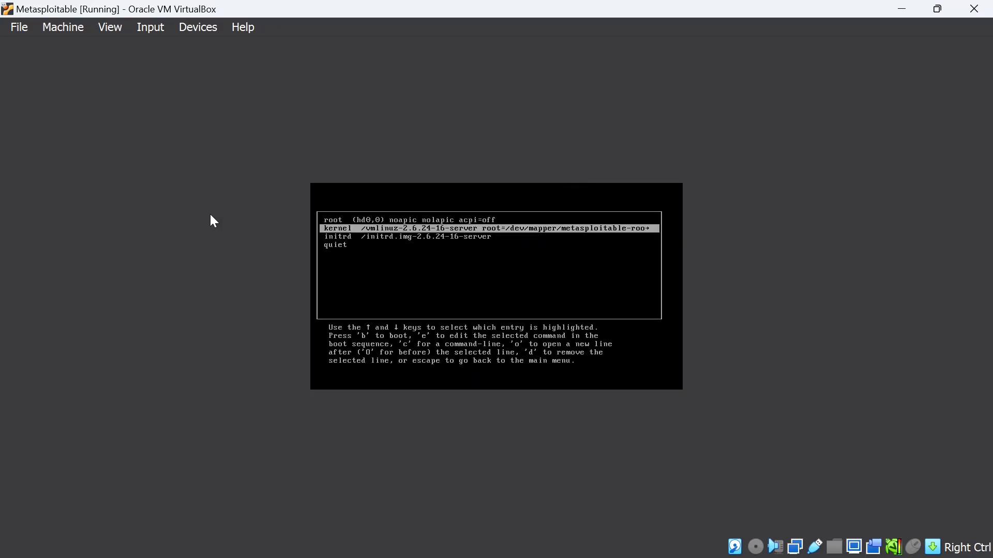
{"action": "key", "text": "e"}
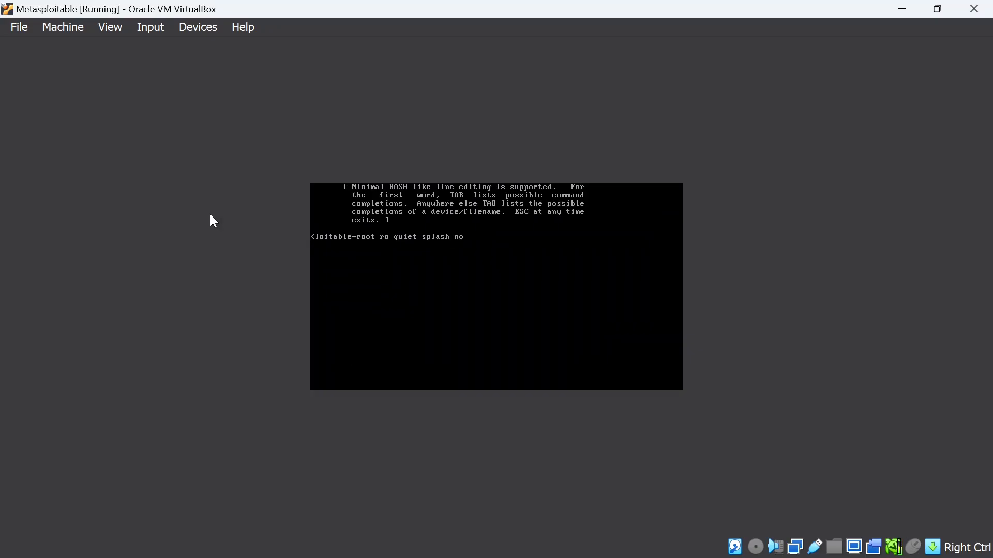
{"action": "type", "text": "noapic"}
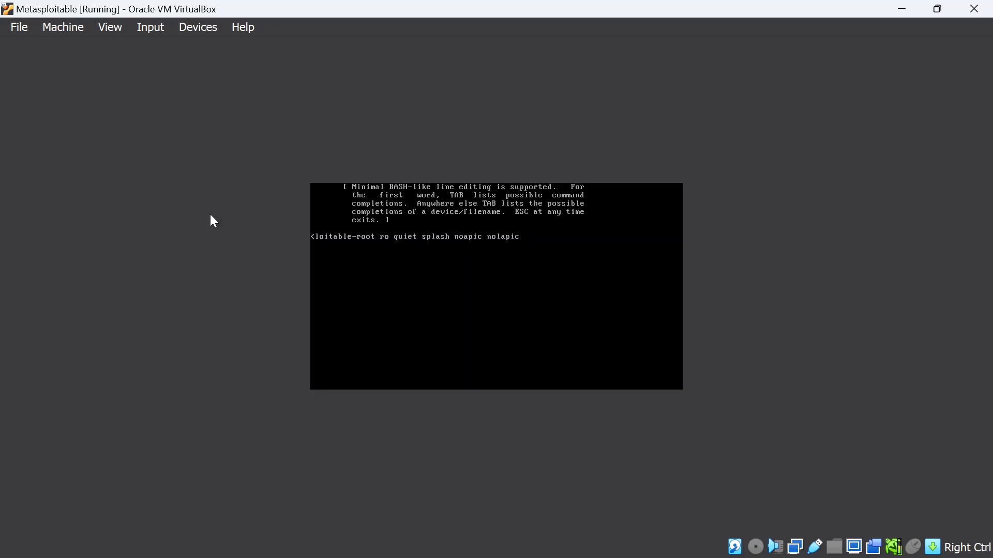
Append 'nolapic acpi=off' to the GRUB kernel line and boot Metasploitable to its login prompt
{"action": "type", "text": "nolapic acpi=off"}
{"action": "key", "text": "Return"}
{"action": "key", "text": "b"}
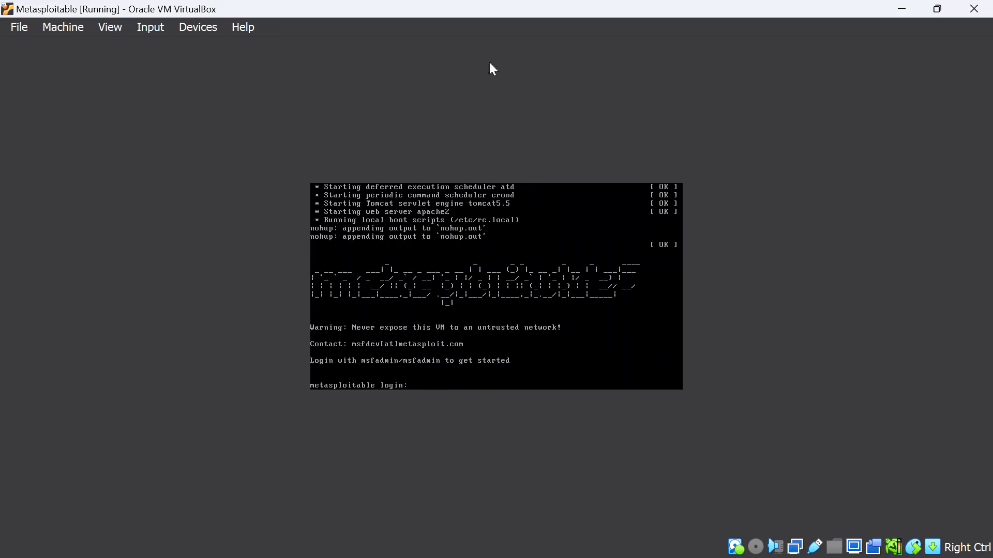
Move the Metasploitable window aside, log in to Kali, and dismiss the VirtualBox notifications
{"action": "left_click", "coordinate": [938, 8]}
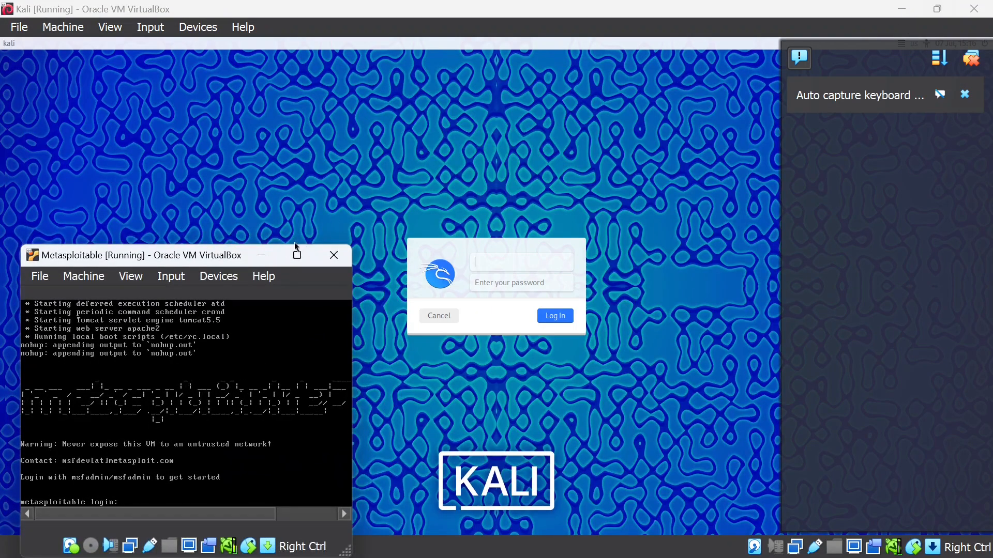
{"action": "left_click_drag", "start_coordinate": [222, 262], "coordinate": [223, 132]}
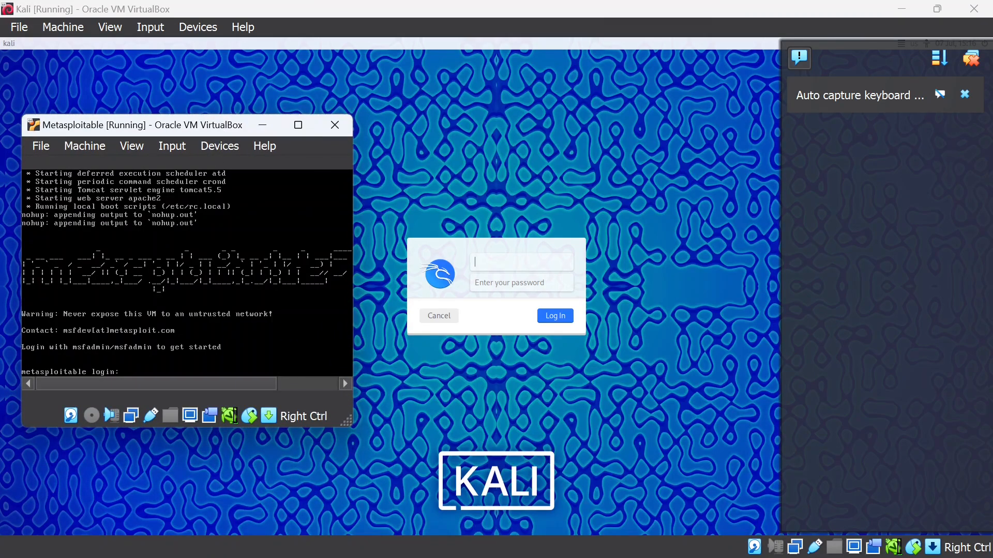
{"action": "left_click", "coordinate": [263, 125]}
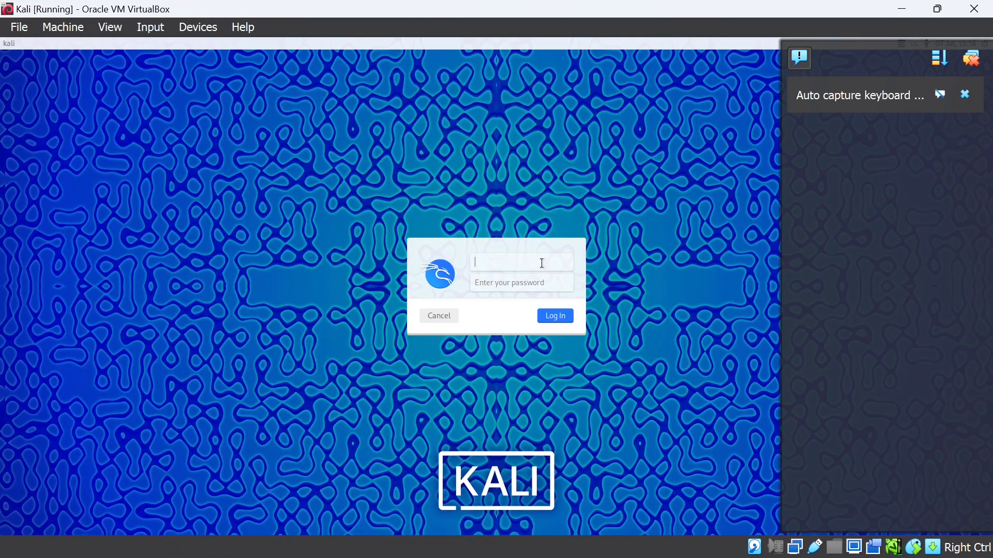
{"action": "type", "text": "kali"}
{"action": "key", "text": "Tab"}
{"action": "type", "text": "kali"}
{"action": "key", "text": "Return"}
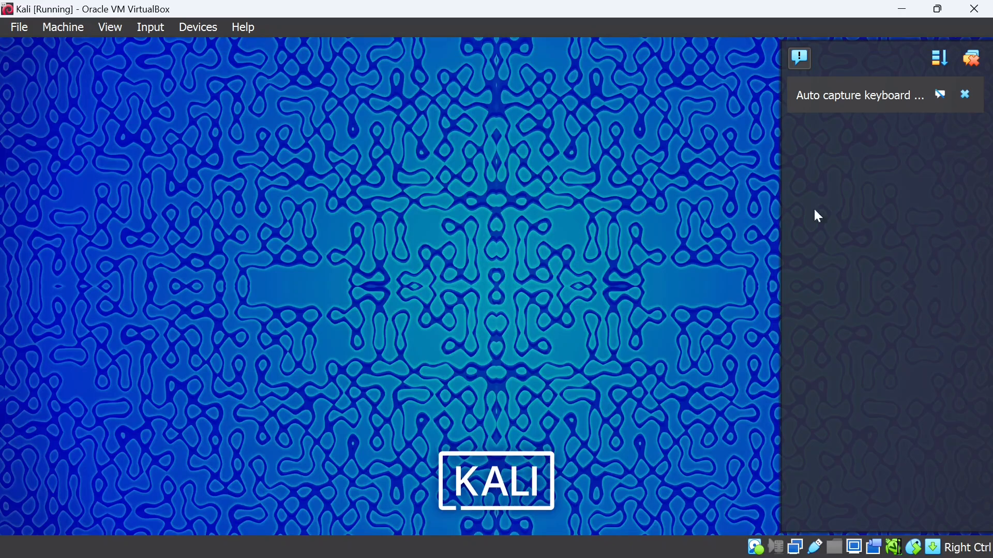
{"action": "left_click", "coordinate": [971, 59]}
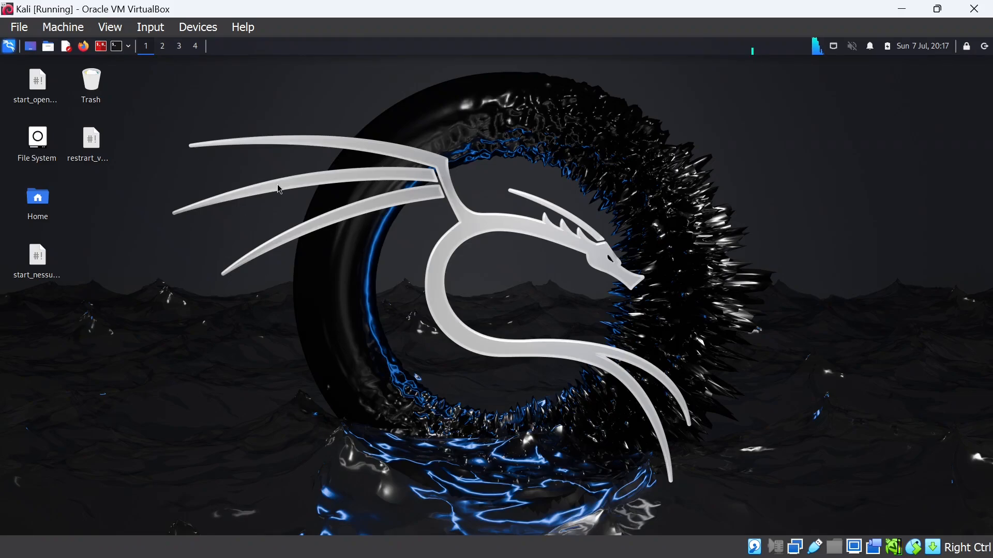
Launch Firefox, close the stale Nessus and Tenable tabs, and load kali:8834
{"action": "key", "text": "super"}
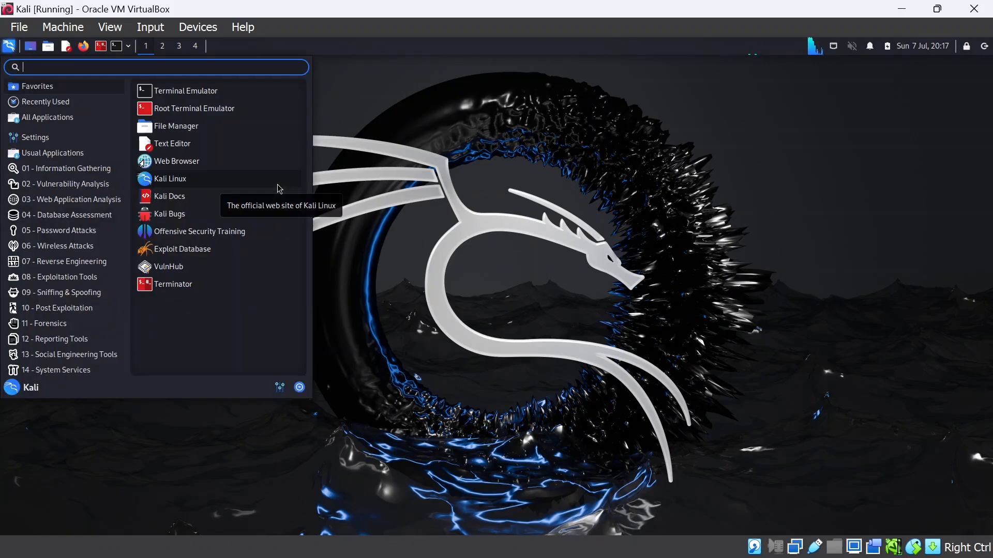
{"action": "left_click", "coordinate": [83, 47]}
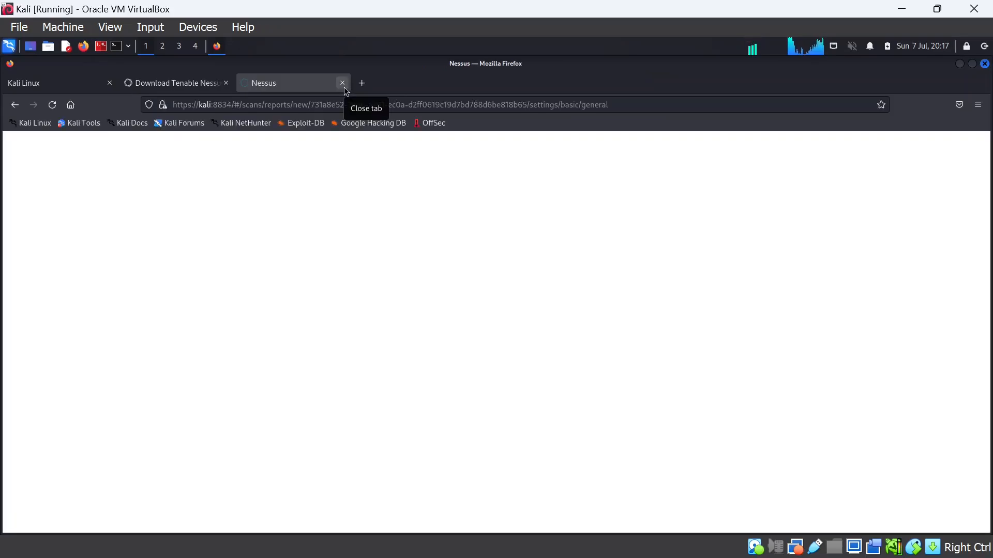
{"action": "left_click", "coordinate": [343, 87]}
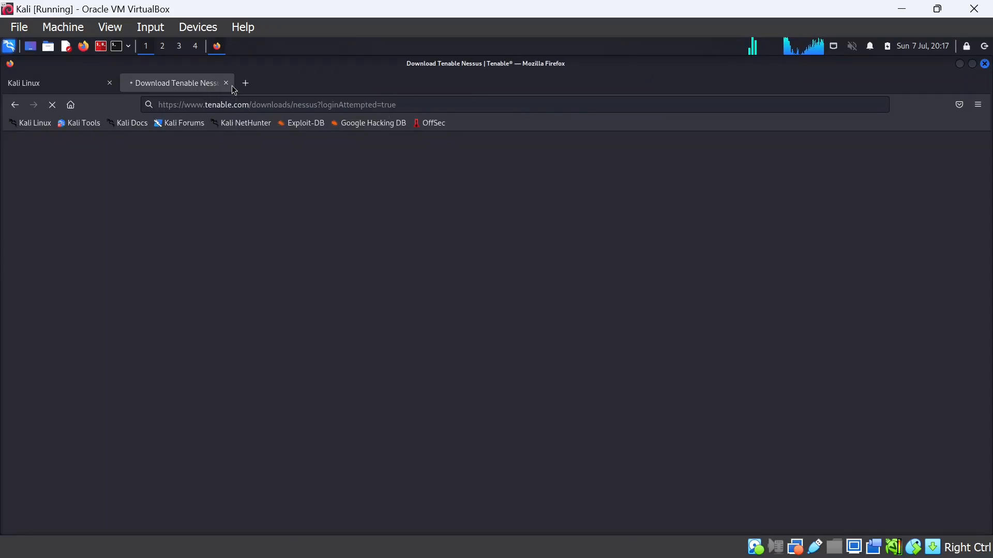
{"action": "left_click", "coordinate": [227, 83]}
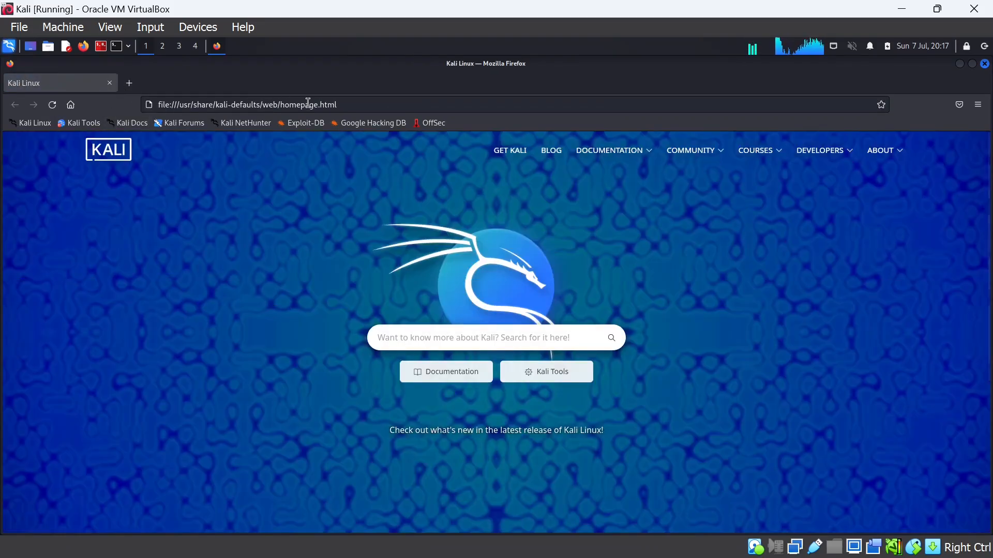
{"action": "left_click", "coordinate": [309, 103]}
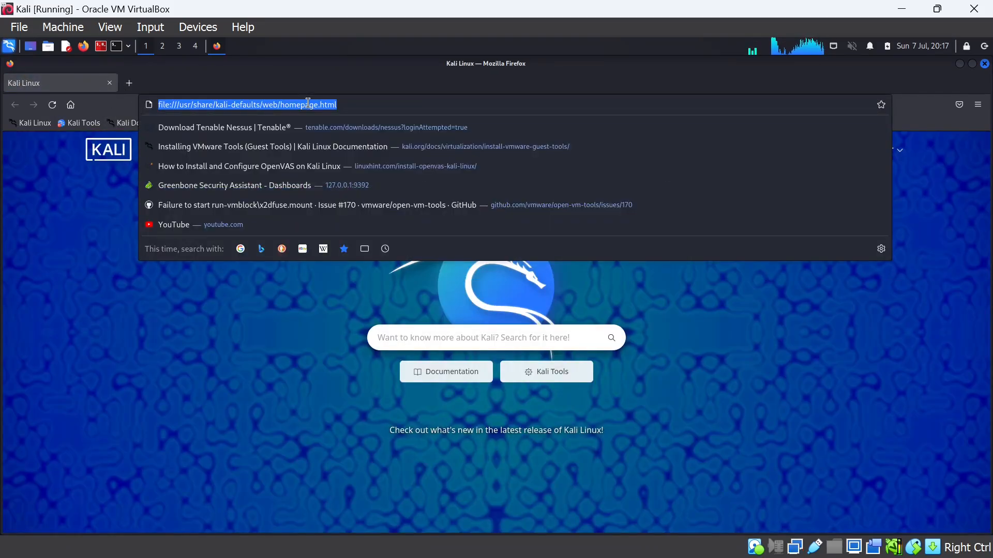
{"action": "type", "text": "kali:8834/"}
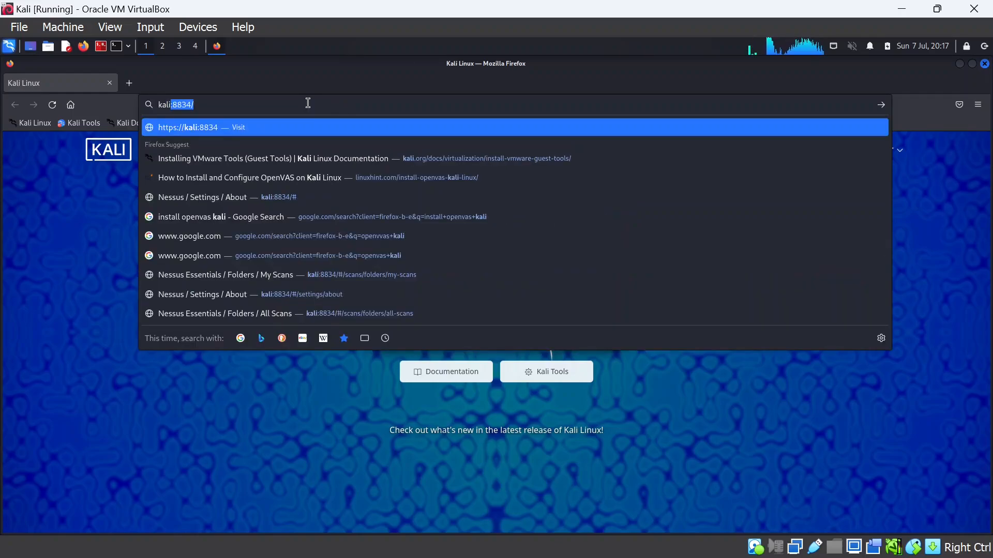
{"action": "key", "text": "Return"}
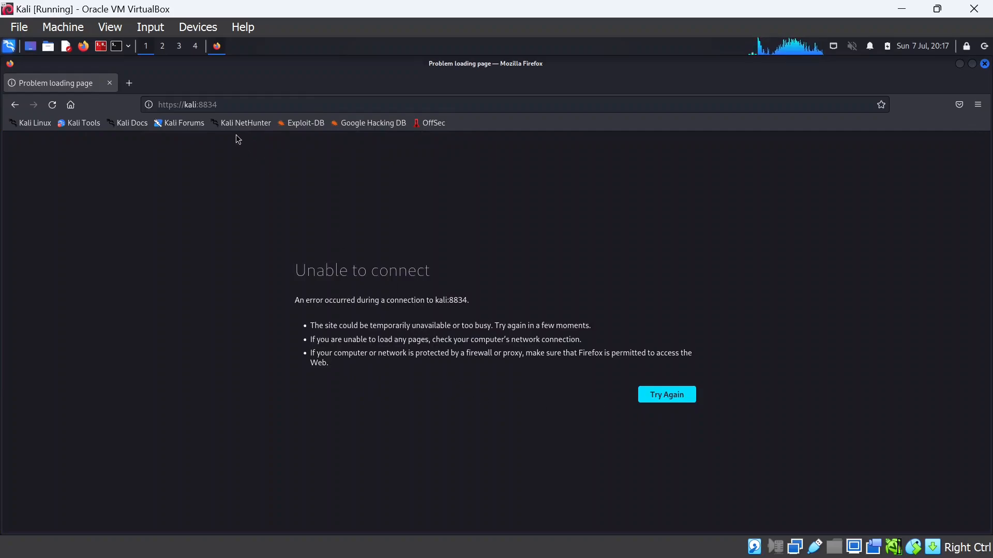
Open the Terminal Emulator, exiting a PowerShell terminal opened by mistake
{"action": "left_click", "coordinate": [127, 47]}
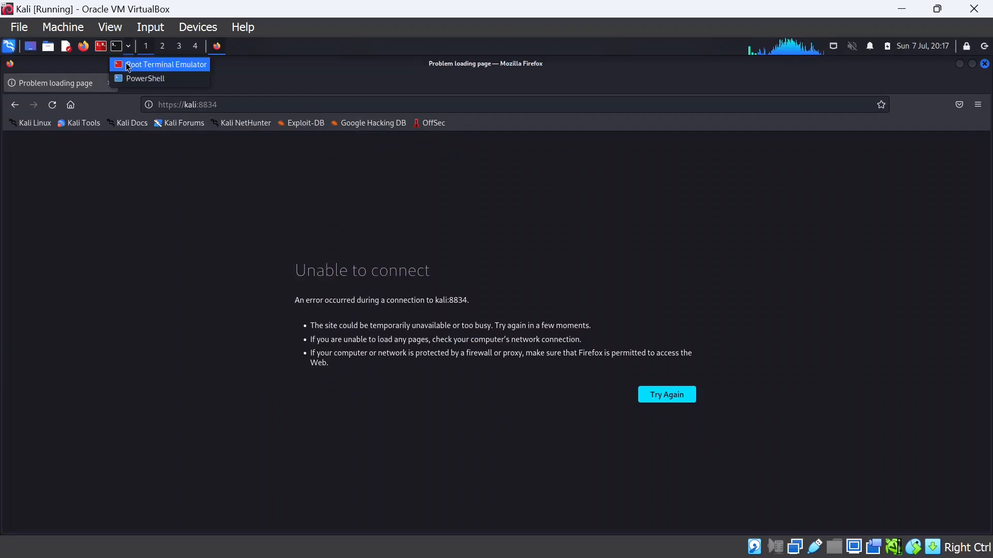
{"action": "left_click", "coordinate": [144, 80]}
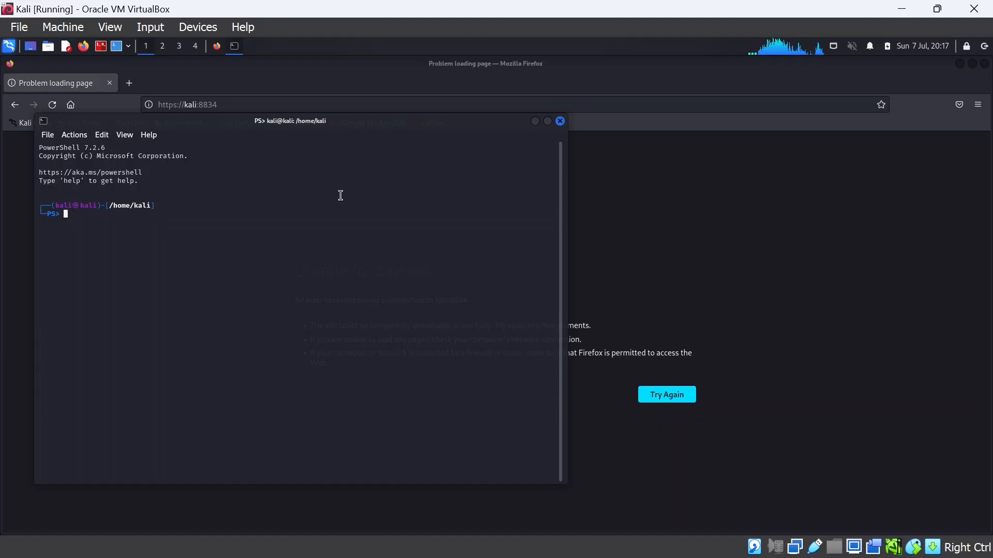
{"action": "type", "text": "exit"}
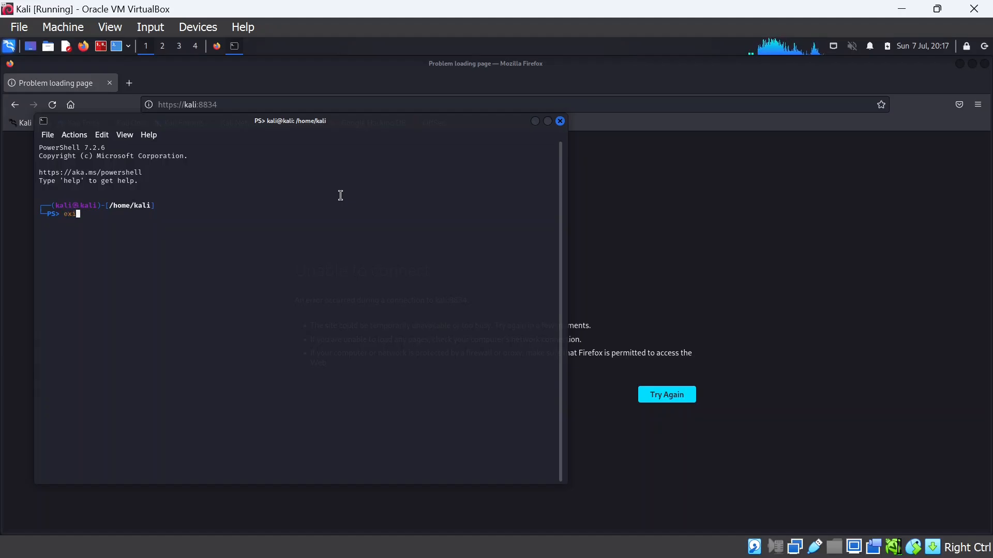
{"action": "key", "text": "Return"}
{"action": "key", "text": "super"}
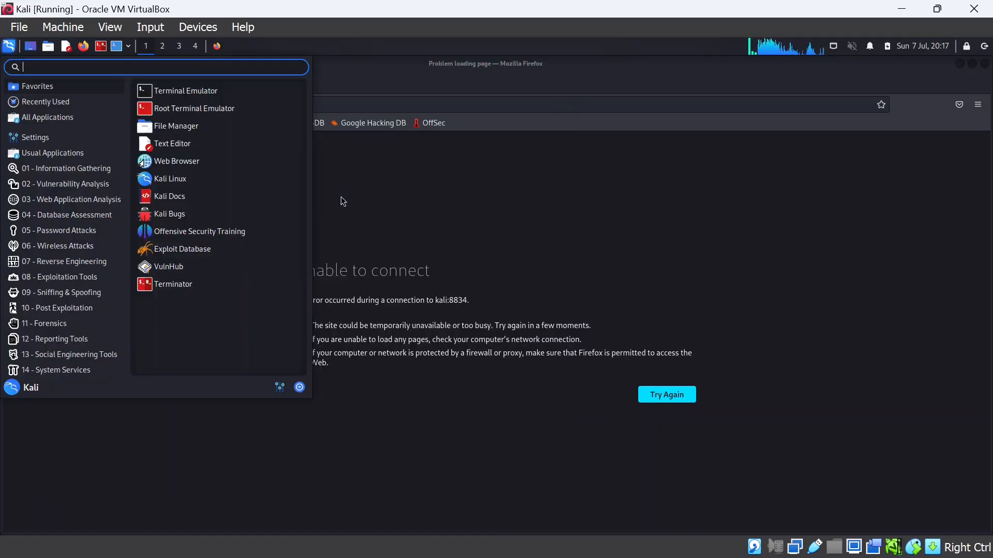
{"action": "type", "text": "ter"}
{"action": "key", "text": "Return"}
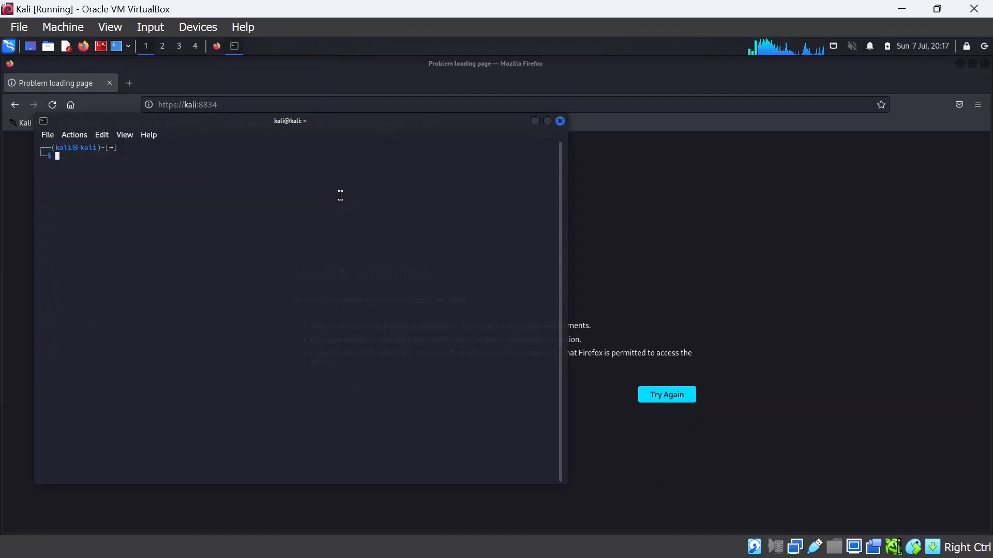
Become root with sudo su, enlarge the text, and run systemctl start nessusd.service
{"action": "type", "text": "sudo su"}
{"action": "key", "text": "Return"}
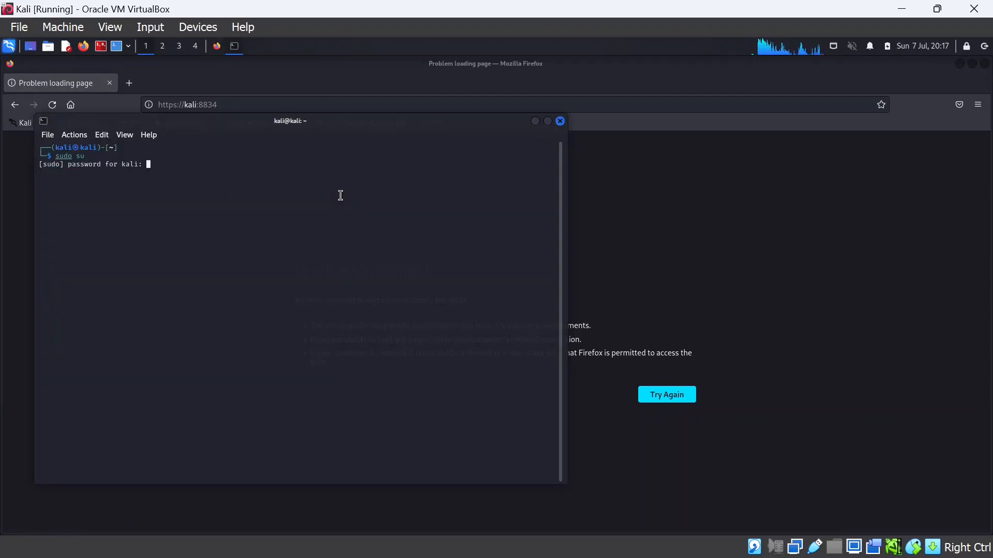
{"action": "key", "text": "Return"}
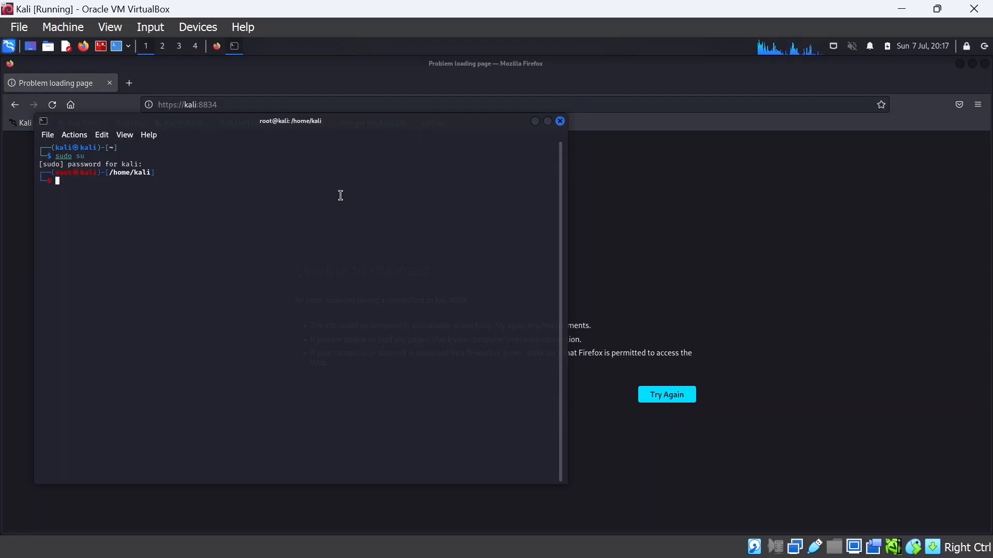
{"action": "key", "text": "ctrl+shift+plus"}
{"action": "key", "text": "ctrl+shift+plus"}
{"action": "key", "text": "ctrl+shift+plus"}
{"action": "key", "text": "ctrl+shift+plus"}
{"action": "key", "text": "ctrl+shift+plus"}
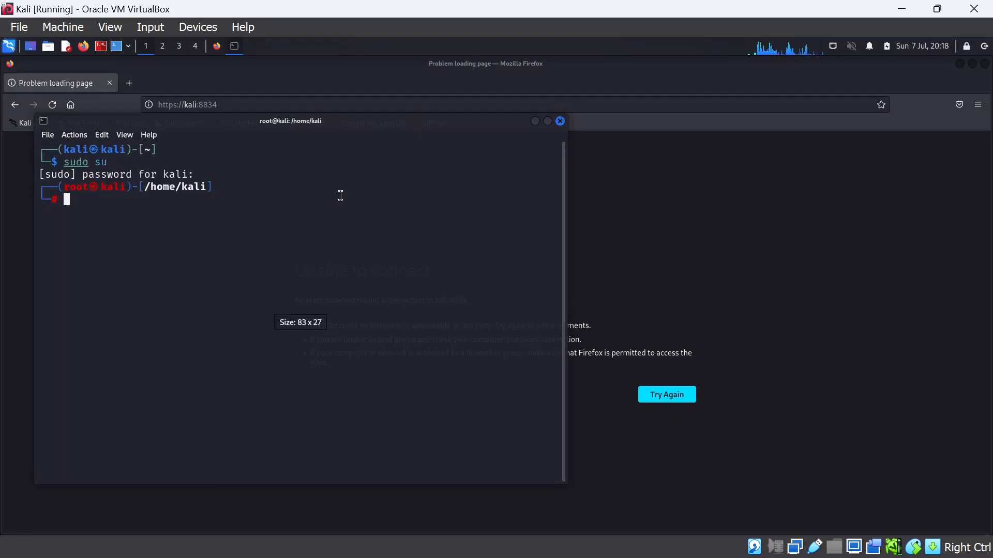
{"action": "type", "text": "s"}
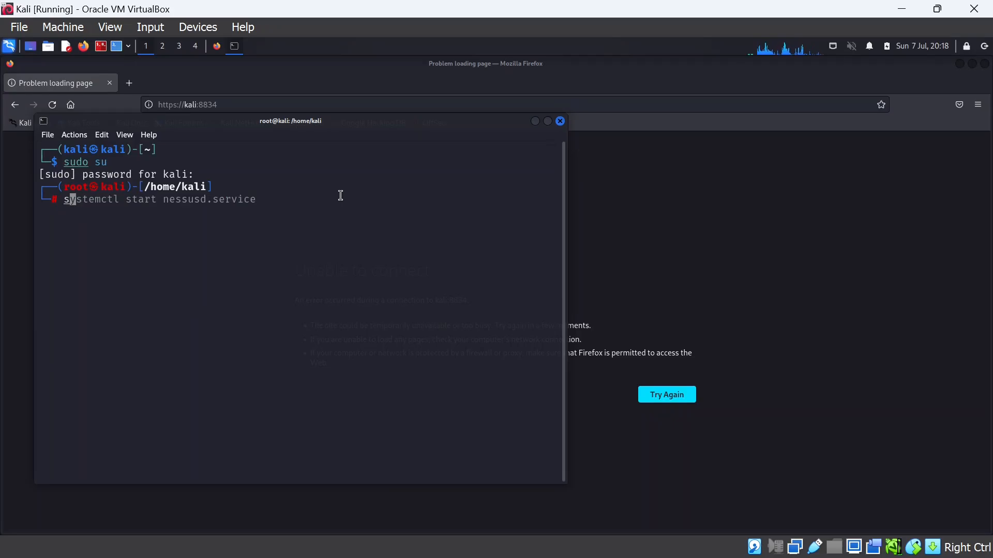
{"action": "key", "text": "Right"}
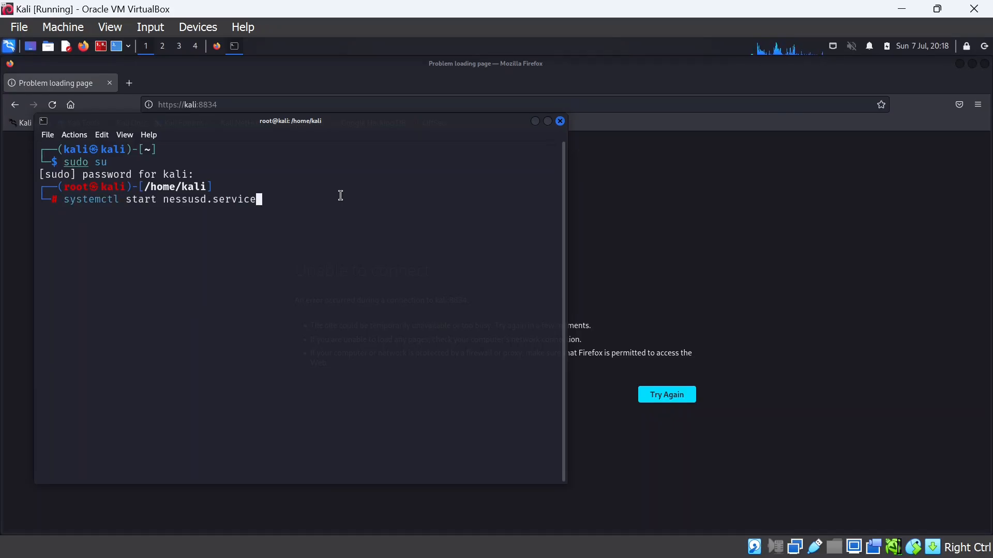
{"action": "key", "text": "Return"}
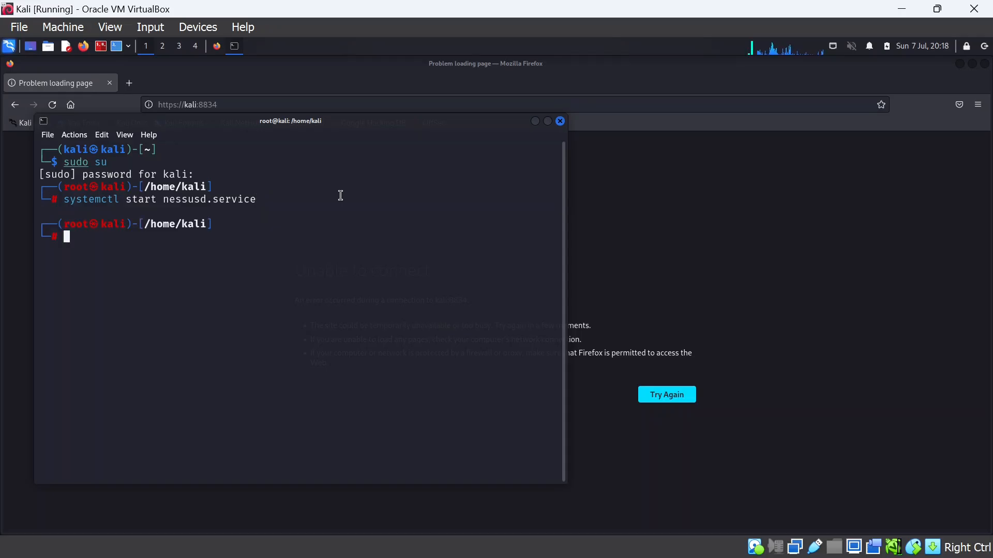
Reload Nessus, sign in as 'nessus' with Remember Me, decline saving the login, and start New Scan
{"action": "left_click", "coordinate": [536, 123]}
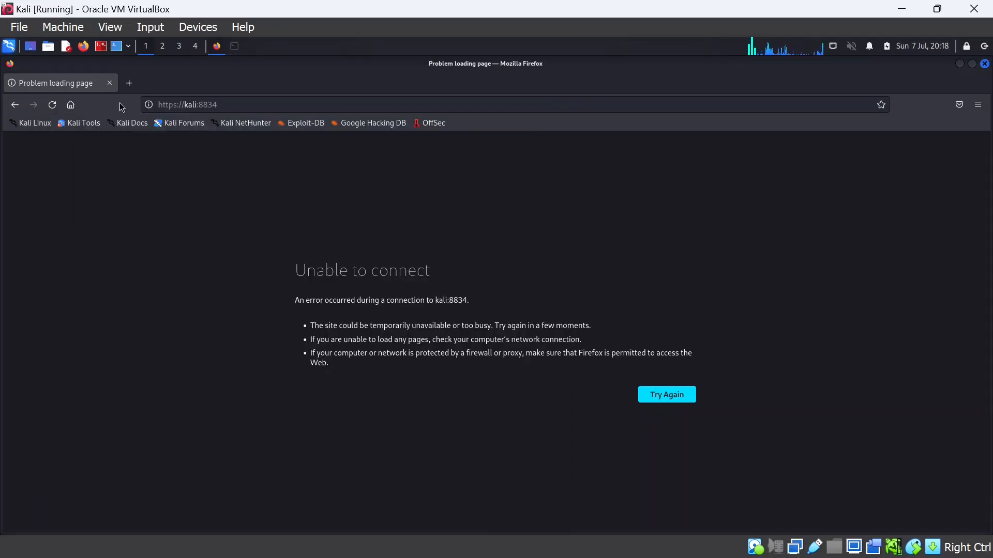
{"action": "left_click", "coordinate": [54, 107]}
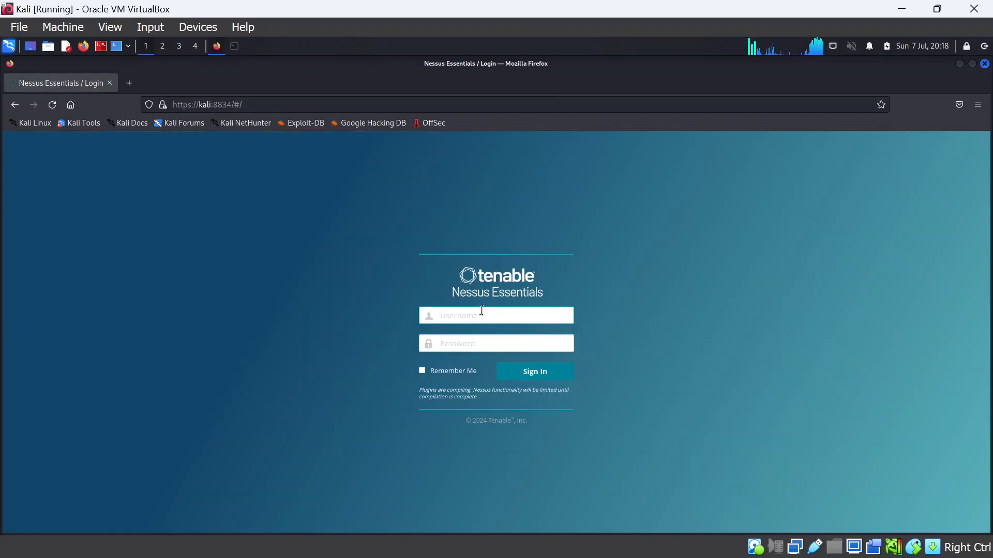
{"action": "type", "text": "nessus"}
{"action": "key", "text": "Tab"}
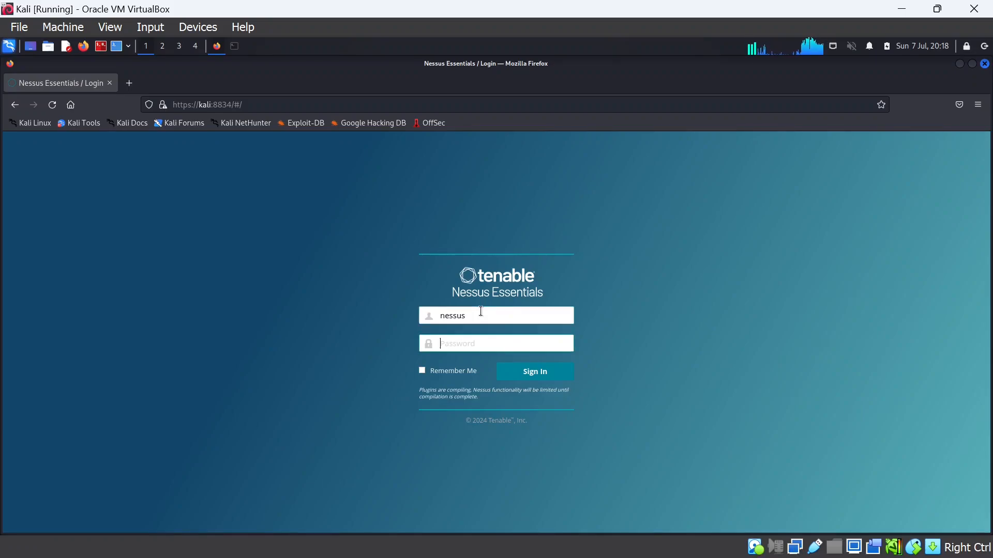
{"action": "type", "text": "●●●●●●"}
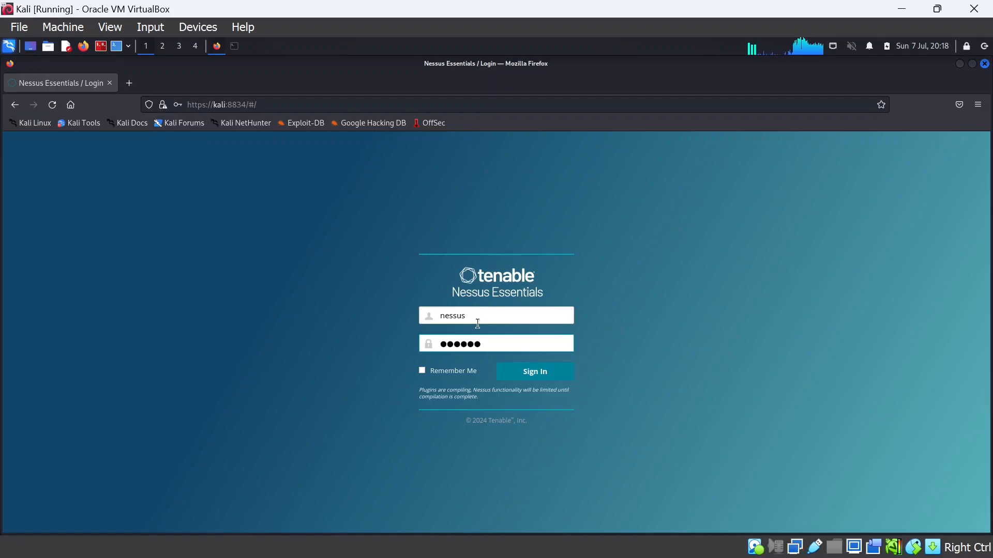
{"action": "left_click", "coordinate": [423, 372]}
{"action": "left_click", "coordinate": [422, 371]}
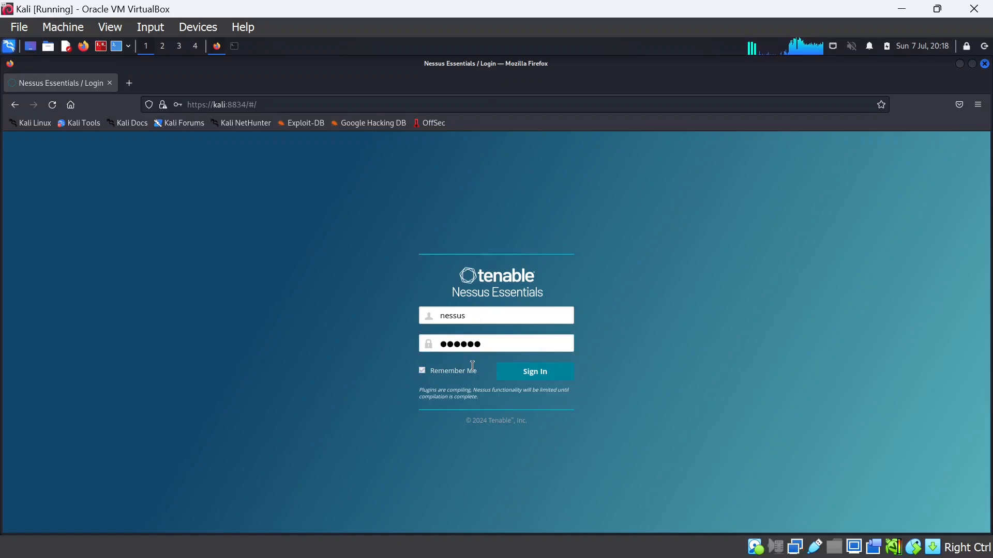
{"action": "left_click", "coordinate": [556, 372]}
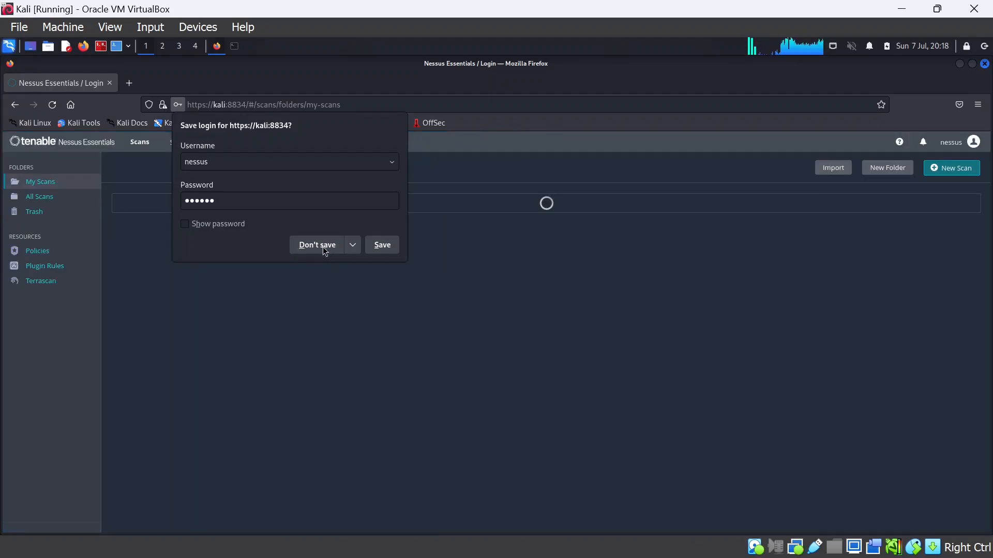
{"action": "left_click", "coordinate": [383, 245]}
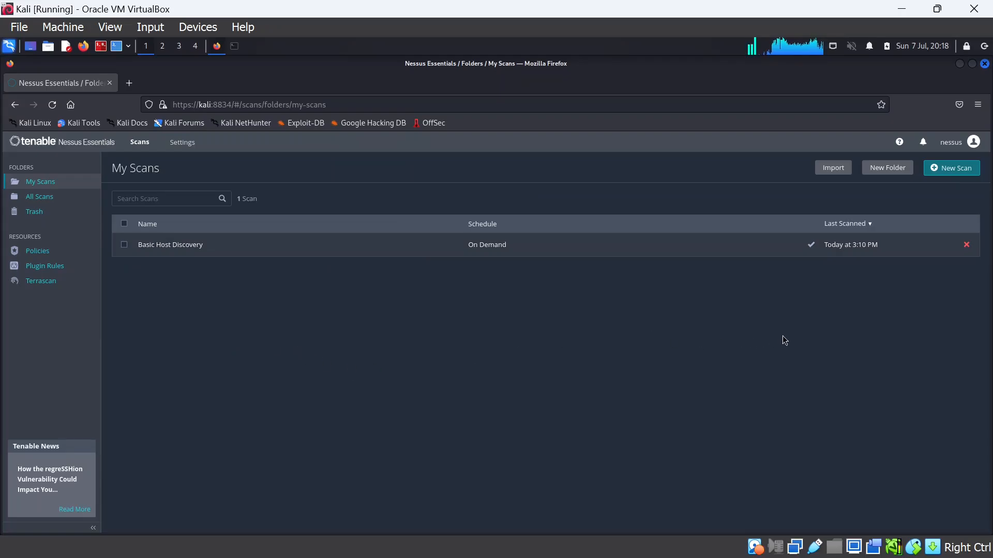
{"action": "left_click", "coordinate": [951, 168]}
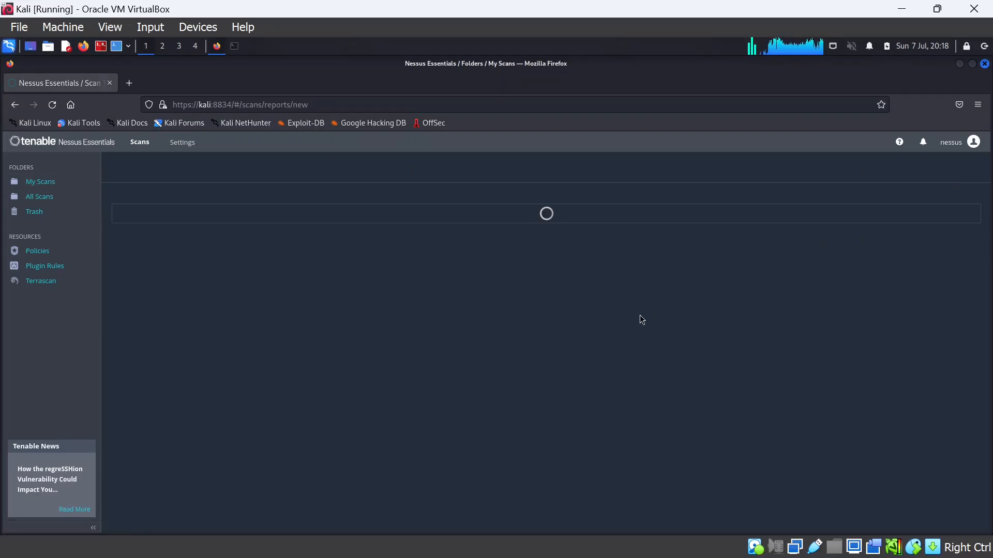
Bring back the root terminal and run ifconfig to check Kali's network interfaces
{"action": "left_click", "coordinate": [234, 46]}
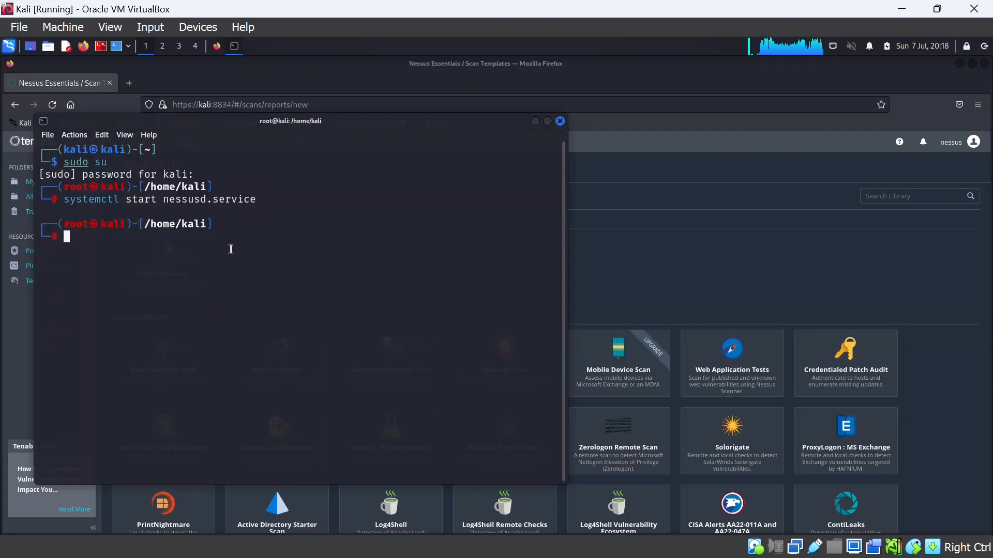
{"action": "type", "text": "ifconfig"}
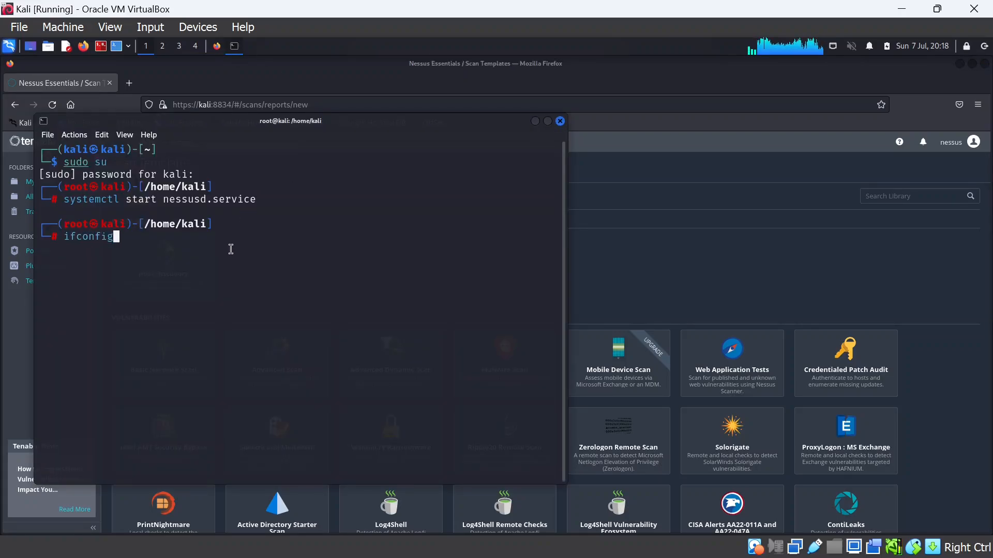
{"action": "key", "text": "Return"}
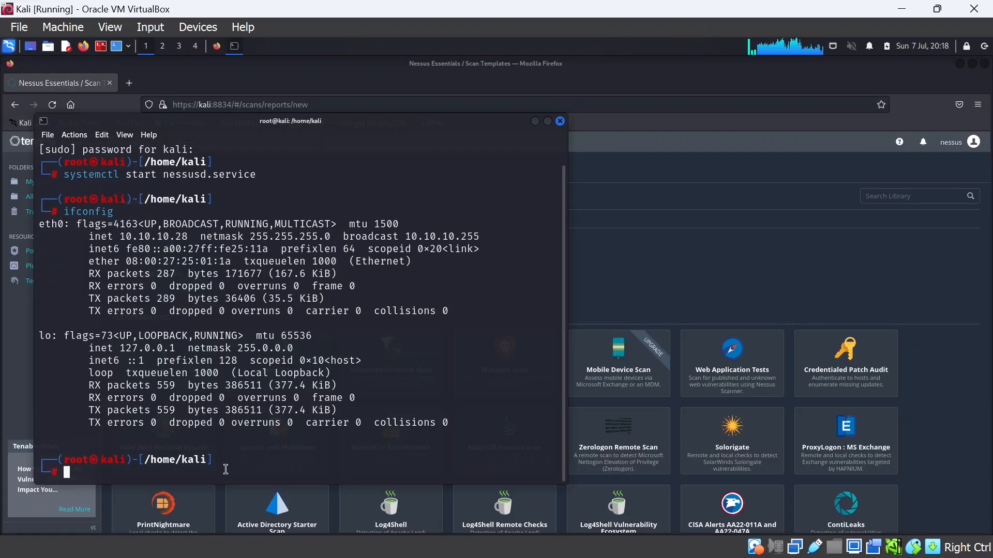
Run netdiscover -r 10.10.10.0/24 and stop it once four hosts, including 10.10.10.29, appear
{"action": "type", "text": "net"}
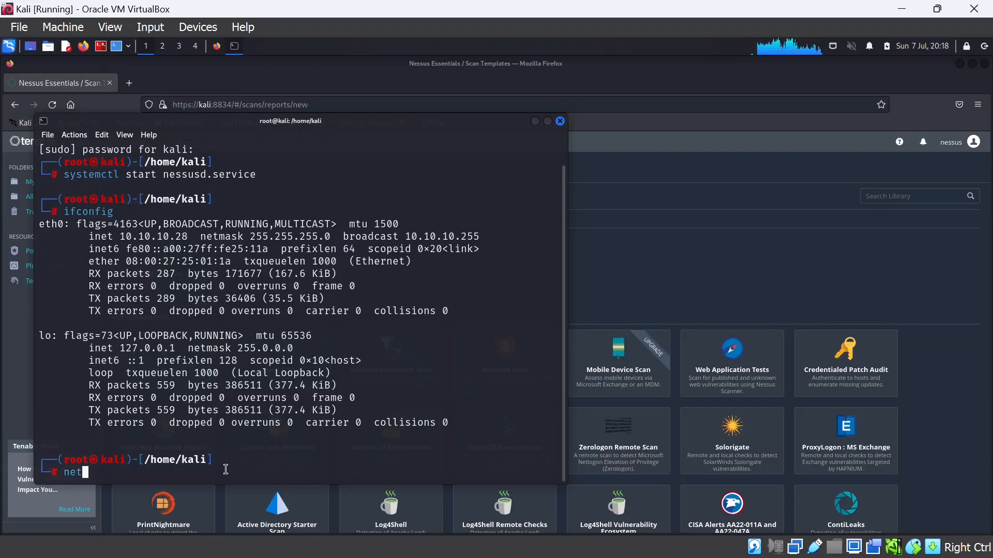
{"action": "type", "text": "dis"}
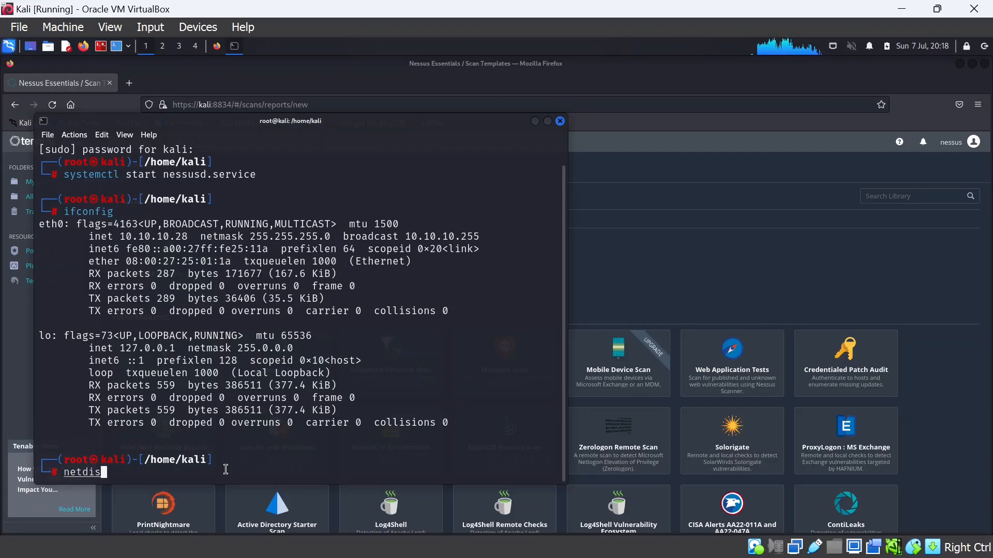
{"action": "type", "text": "cover "}
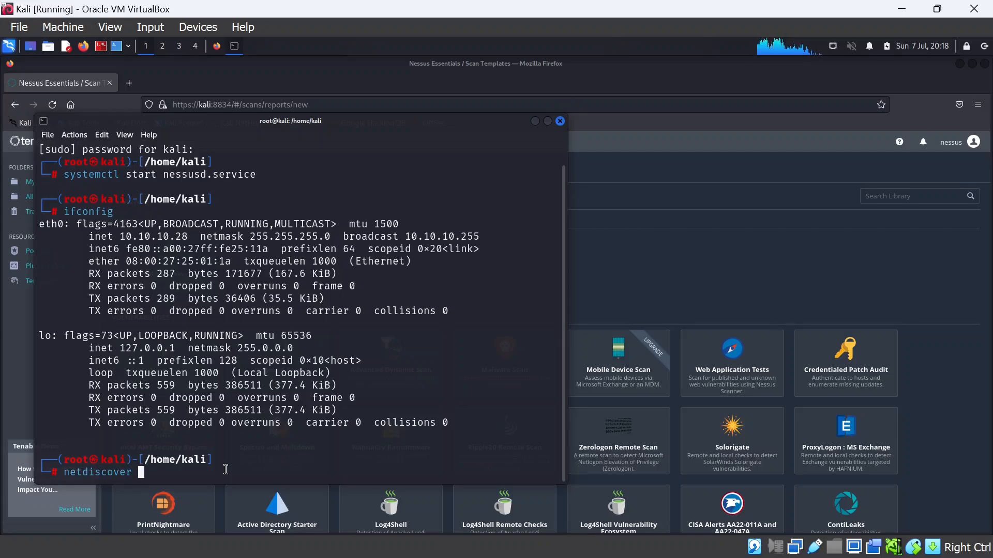
{"action": "type", "text": "-r"}
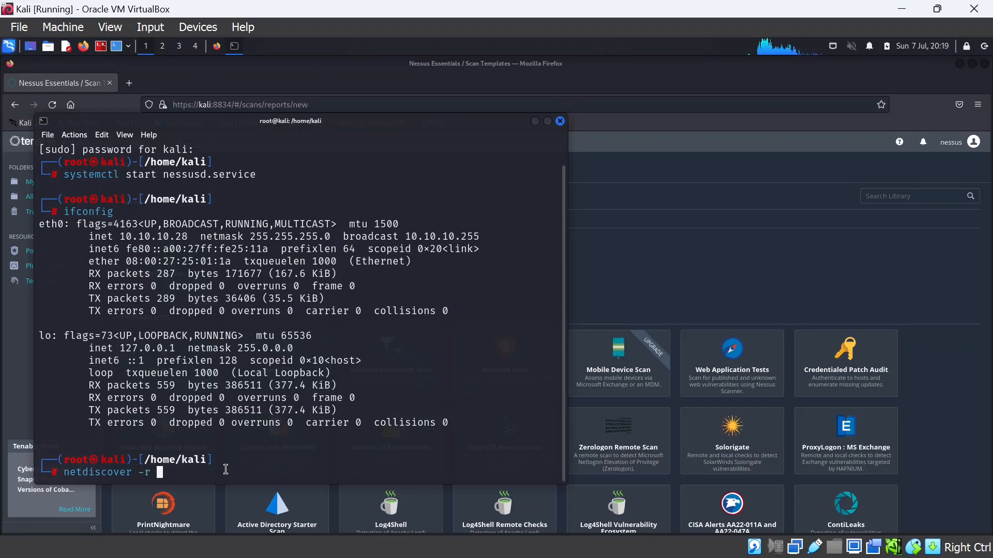
{"action": "key", "text": "Num_Lock"}
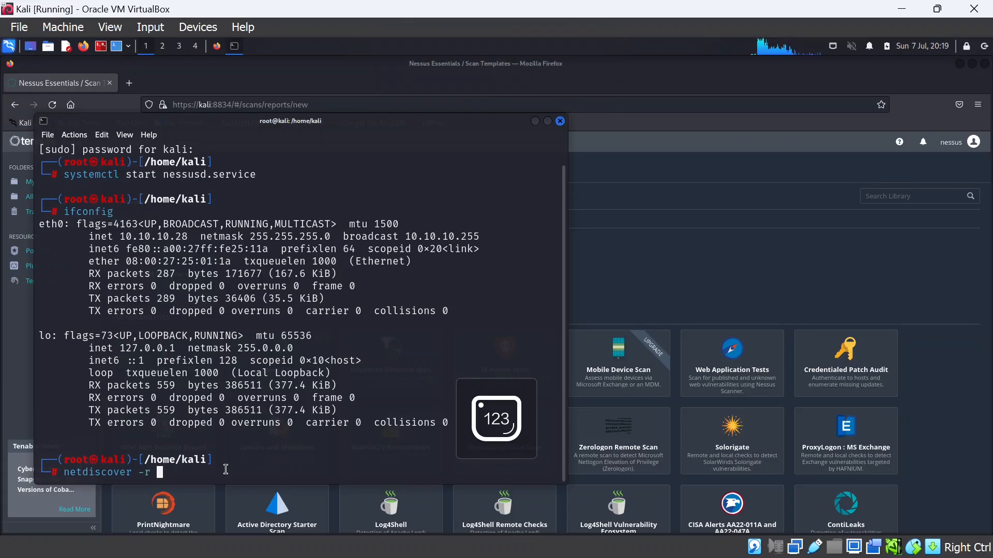
{"action": "type", "text": "10"}
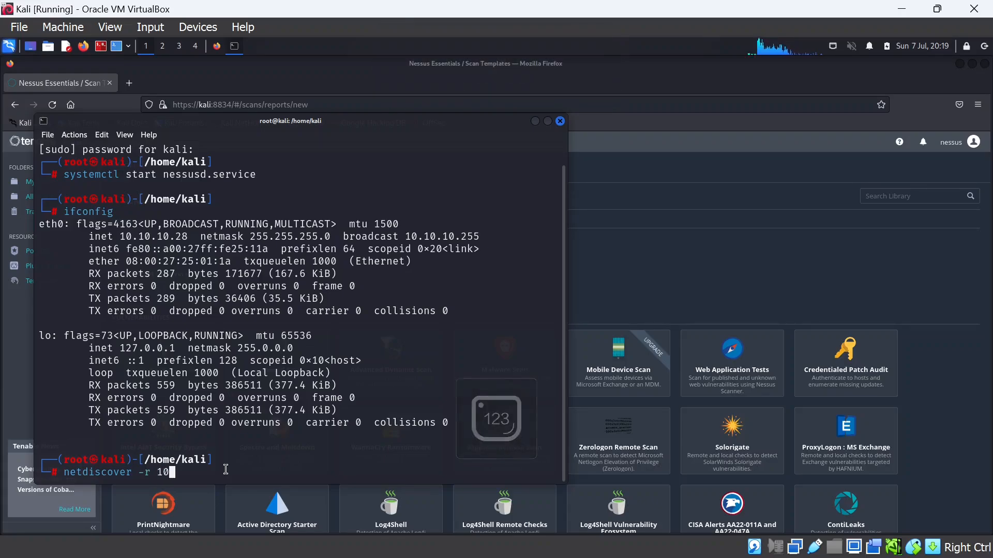
{"action": "type", "text": ".10"}
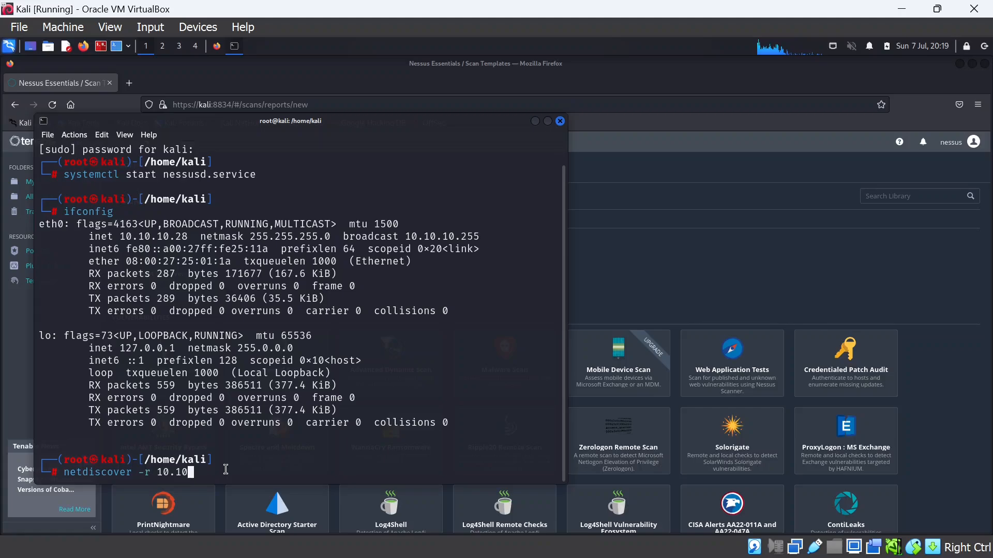
{"action": "type", "text": ".10.2"}
{"action": "key", "text": "BackSpace"}
{"action": "type", "text": "0/24"}
{"action": "key", "text": "Return"}
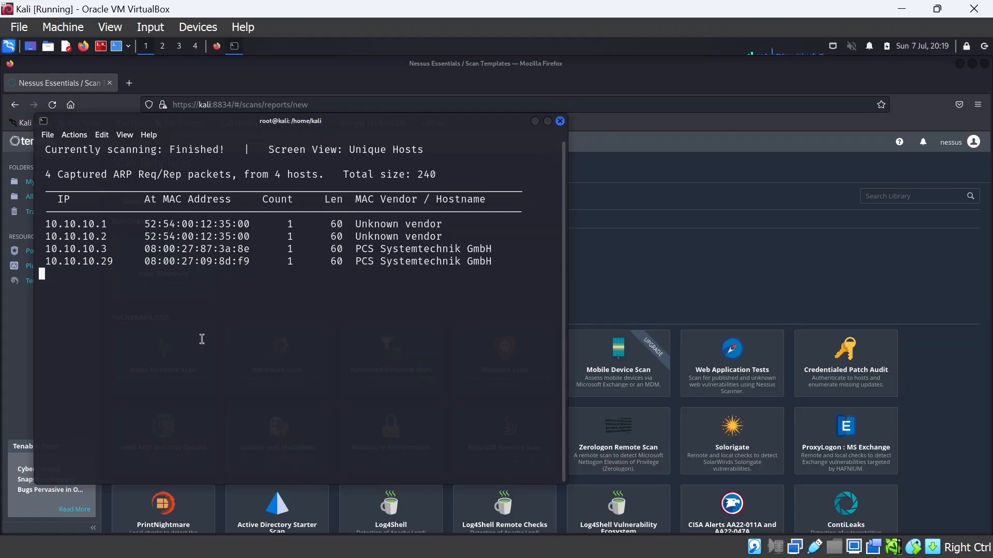
{"action": "key", "text": "ctrl+c"}
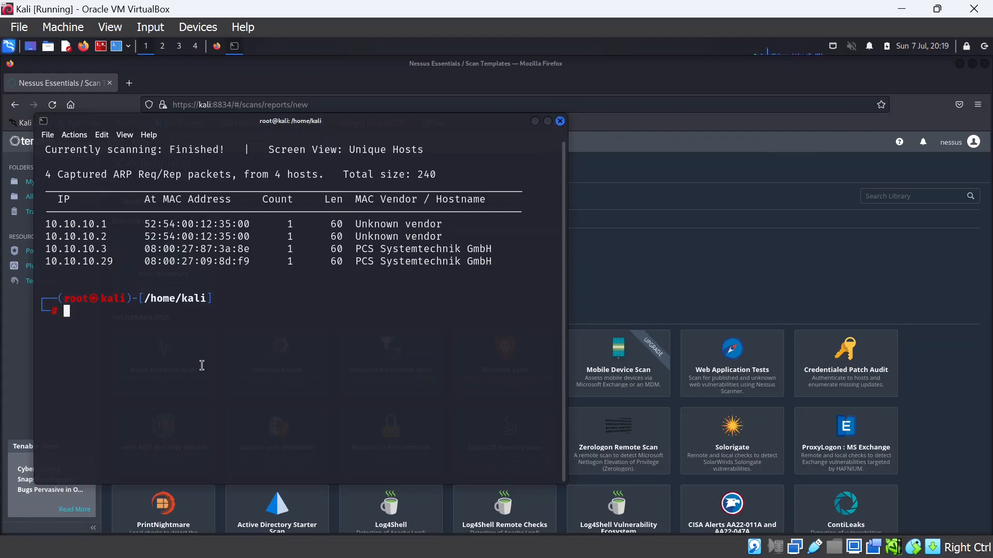
Hide the terminal and scroll the Nessus Scan Templates down to the Advanced Scan card
{"action": "left_click", "coordinate": [535, 122]}
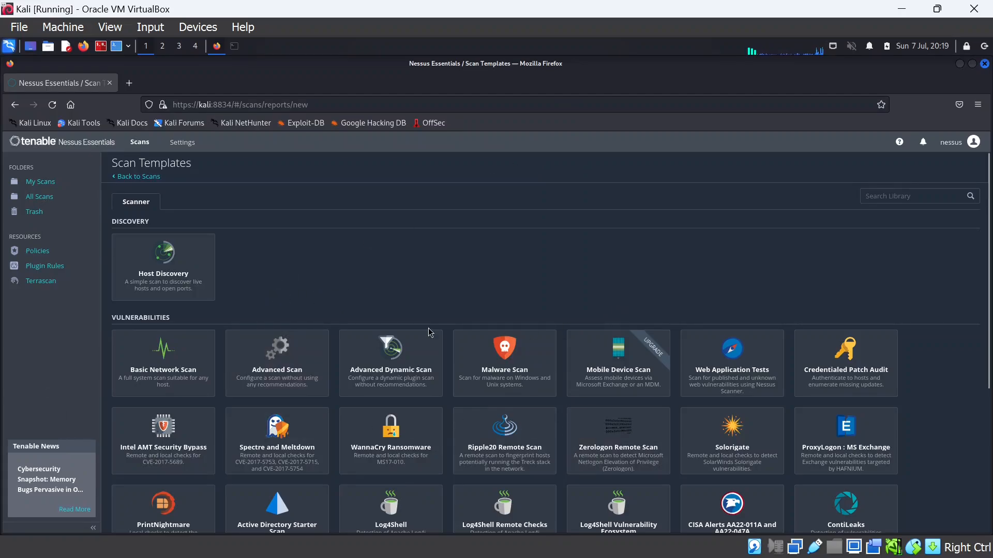
{"action": "scroll", "coordinate": [365, 271], "scroll_direction": "down", "scroll_amount": 3}
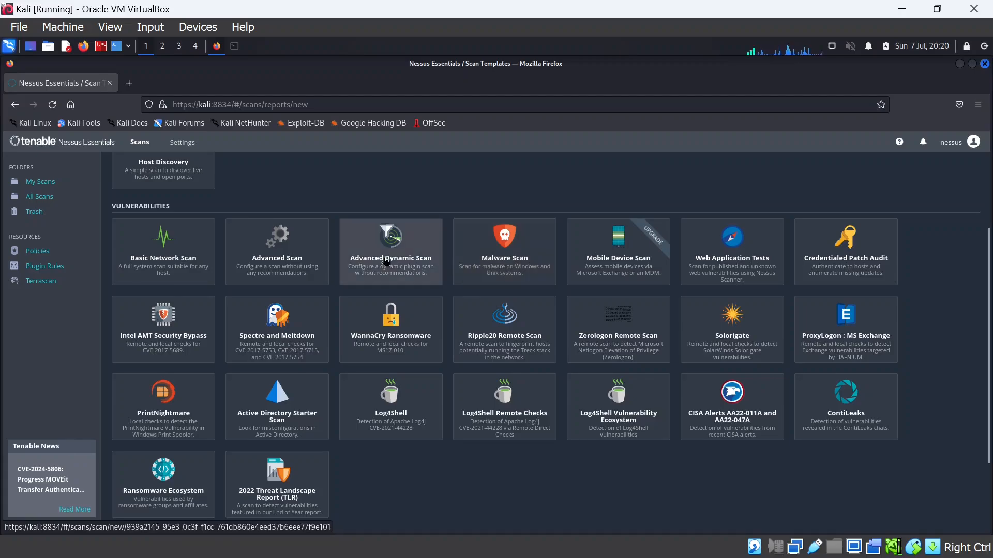
Create an Advanced Scan named 'Adv scan on Metasploitable' targeting 10.10.10.29
{"action": "left_click", "coordinate": [299, 266]}
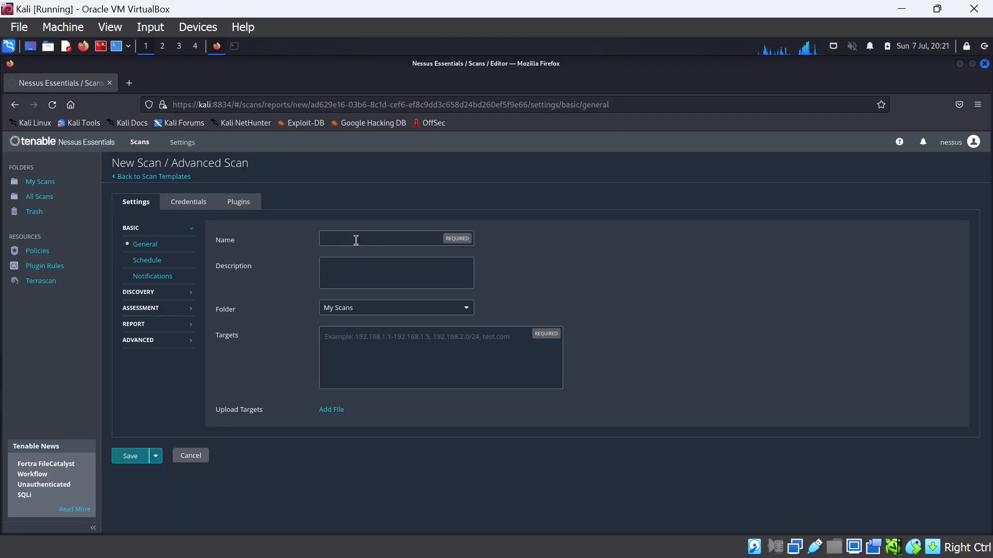
{"action": "left_click", "coordinate": [367, 241]}
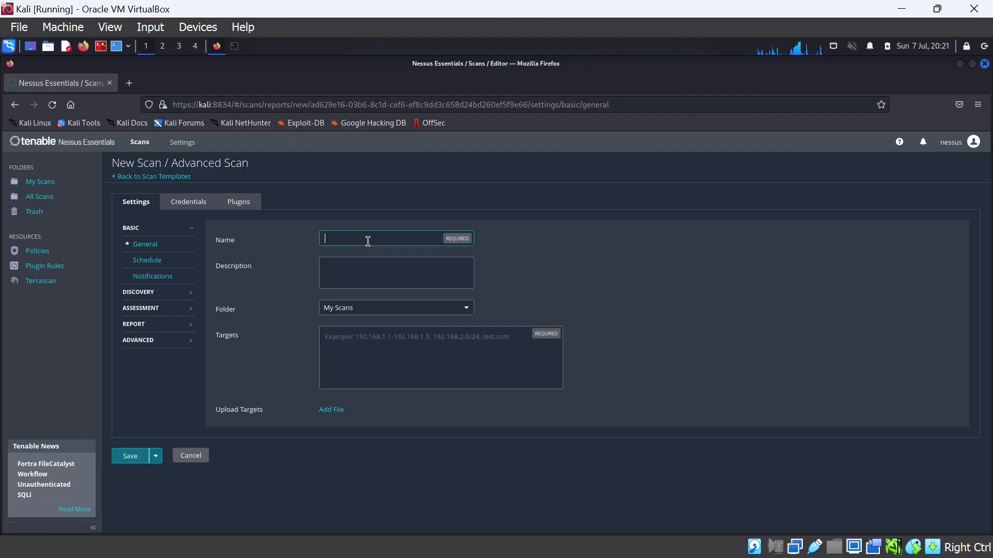
{"action": "type", "text": "Ad"}
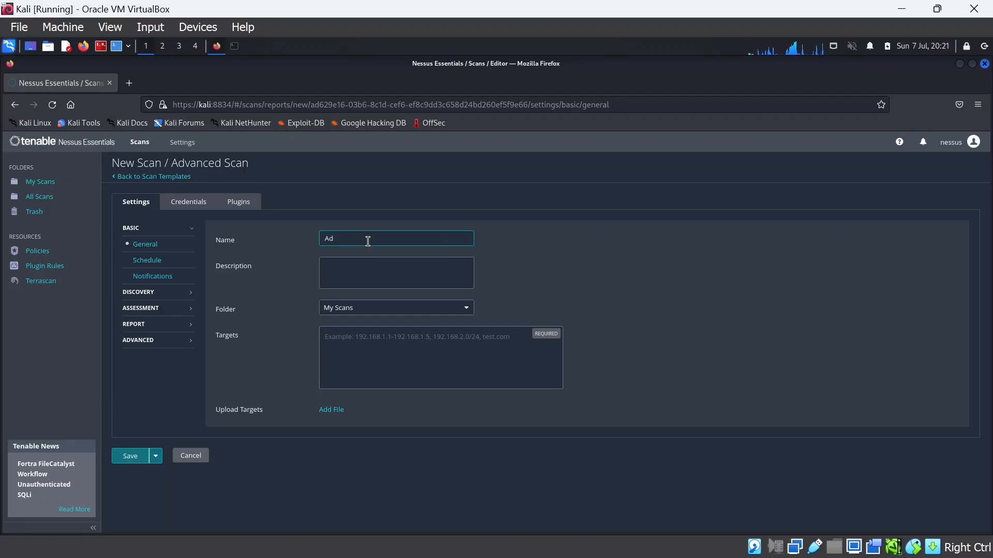
{"action": "type", "text": "v scan on Metasploitable"}
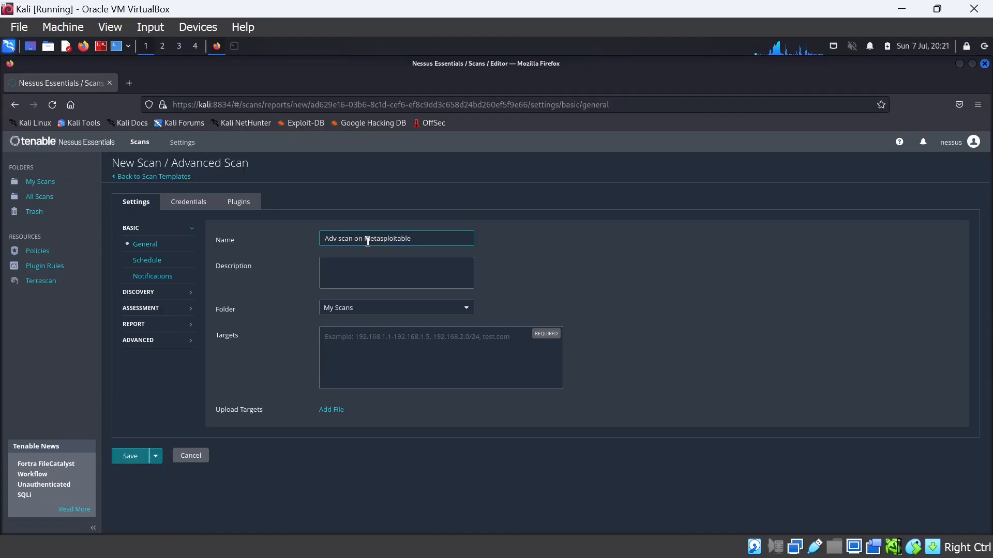
{"action": "left_click", "coordinate": [360, 283]}
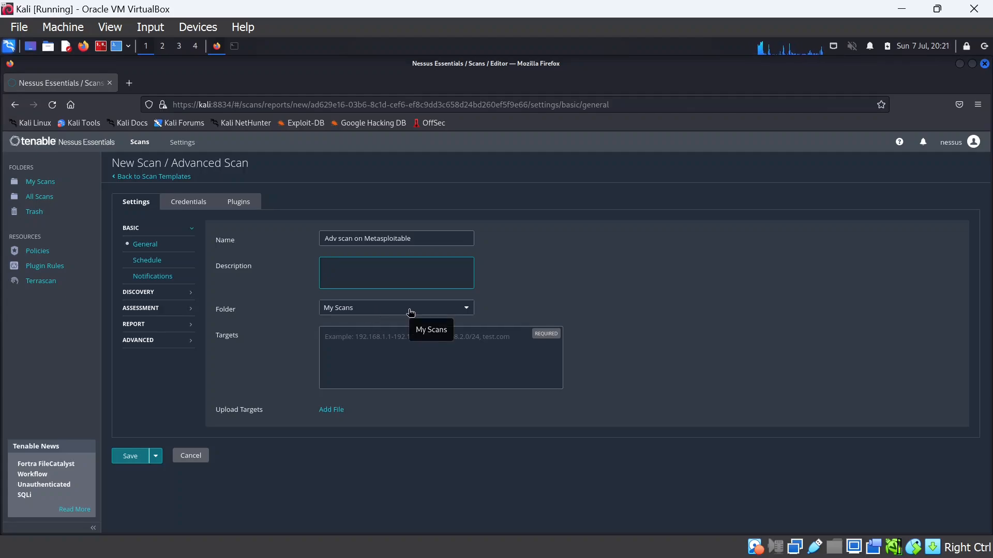
{"action": "left_click", "coordinate": [371, 334]}
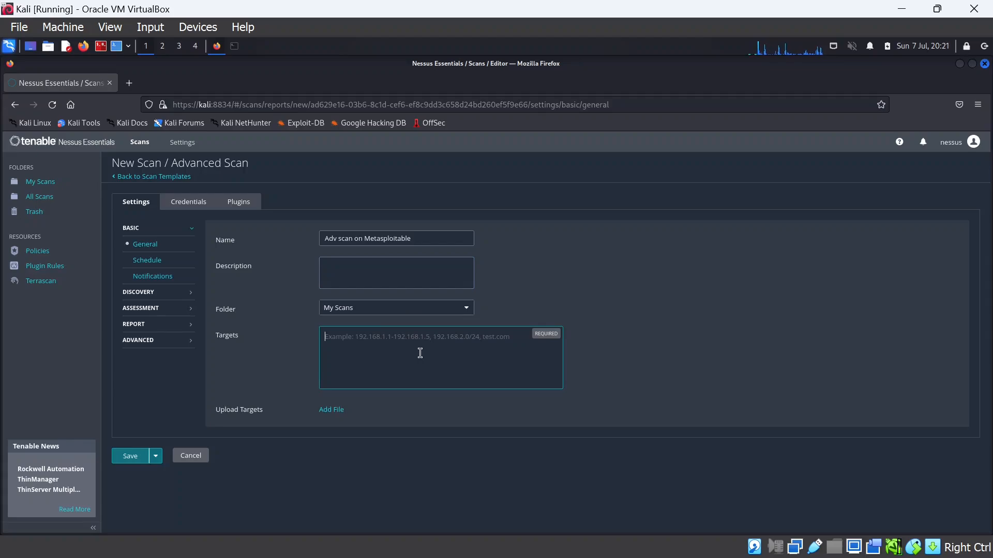
{"action": "type", "text": "10.10"}
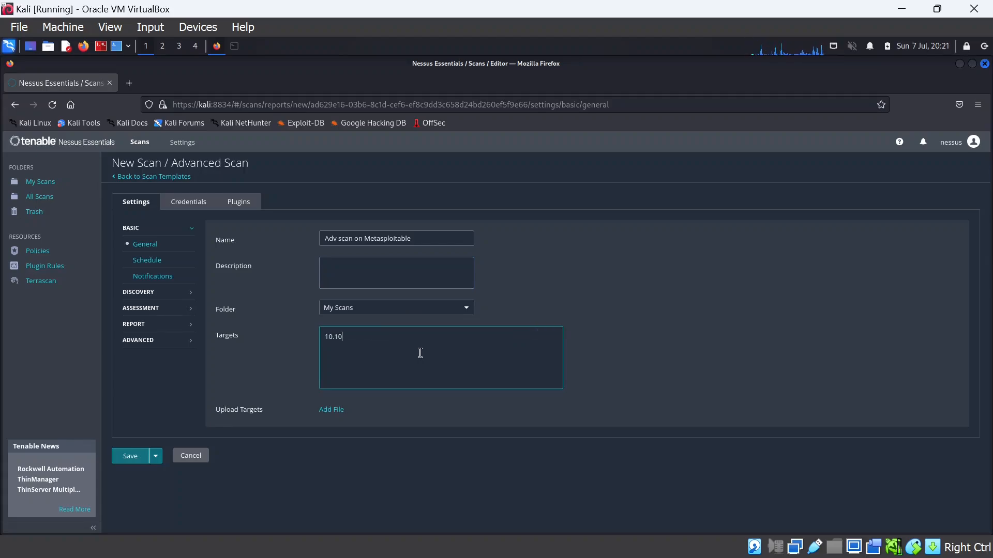
{"action": "type", "text": ".10.29"}
Enable scheduling, look over the Notifications settings, then show the Host Discovery settings
{"action": "left_click", "coordinate": [154, 263]}
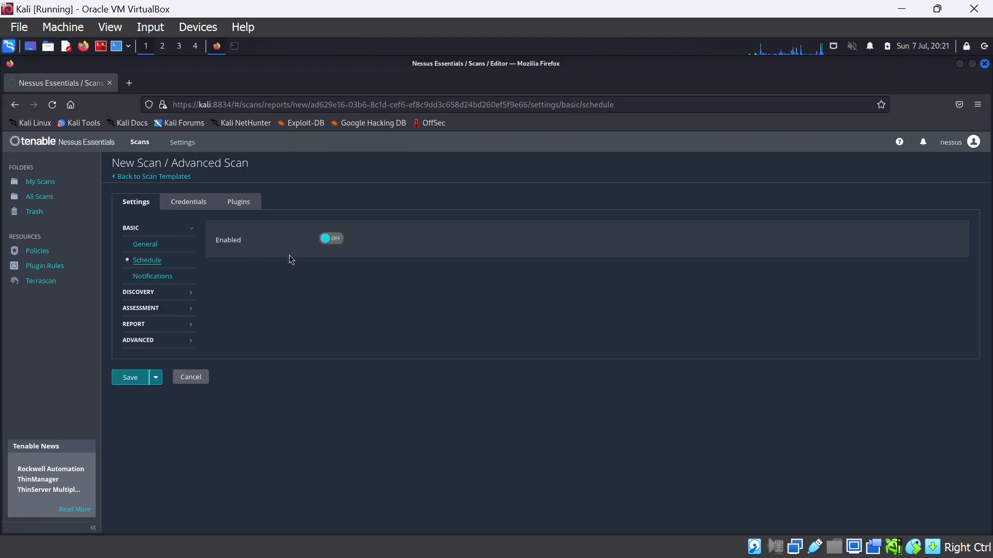
{"action": "left_click", "coordinate": [331, 239]}
{"action": "left_click", "coordinate": [155, 276]}
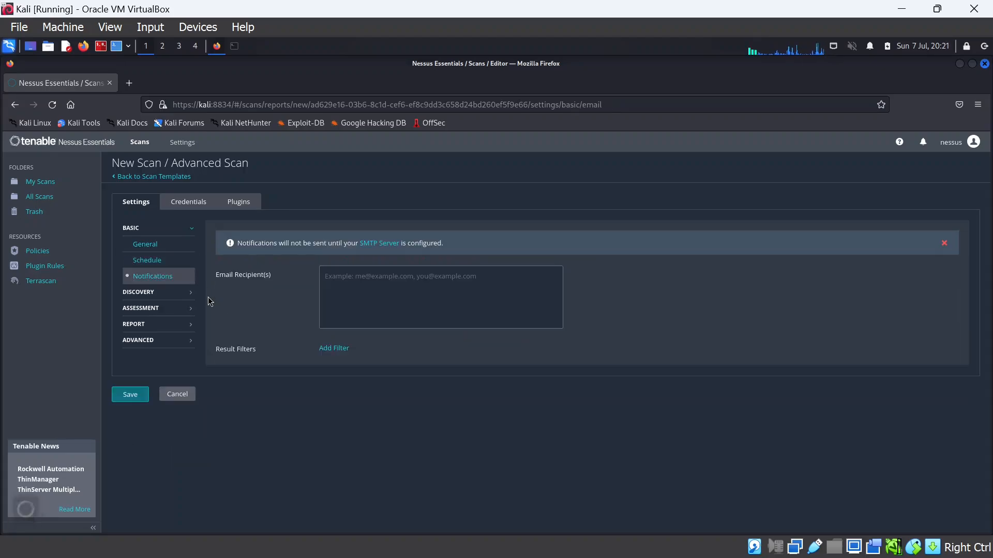
{"action": "left_click", "coordinate": [166, 294]}
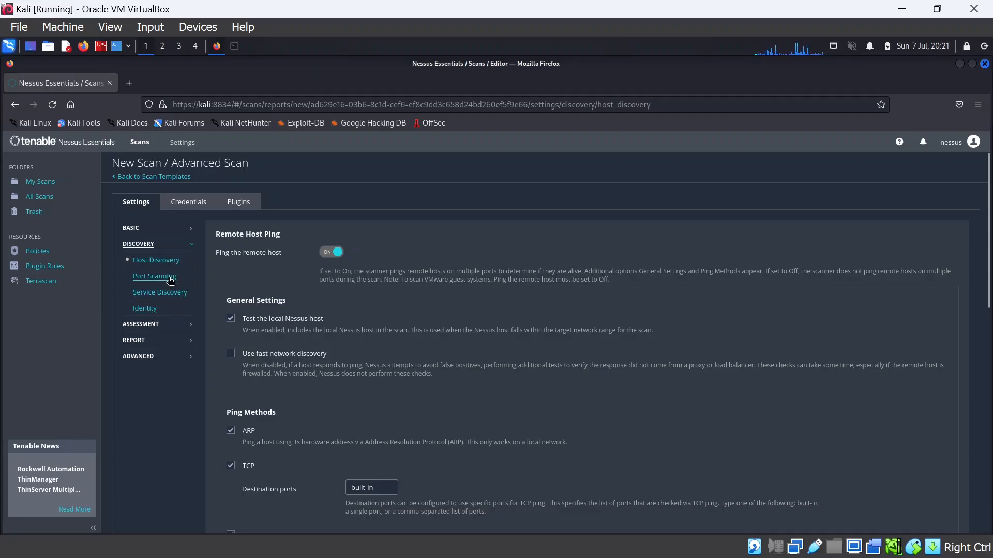
{"action": "left_click", "coordinate": [171, 280]}
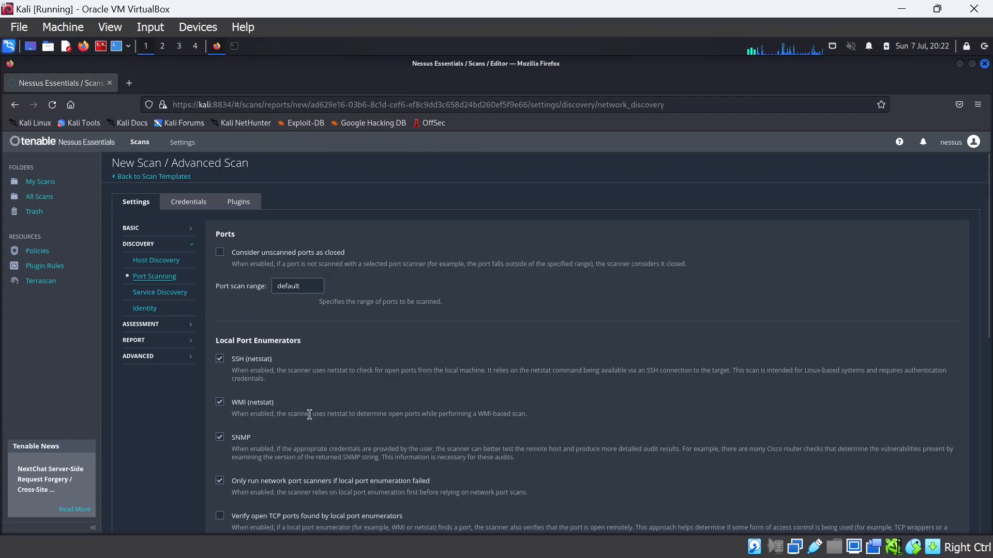
{"action": "scroll", "coordinate": [292, 407], "scroll_direction": "down", "scroll_amount": 3}
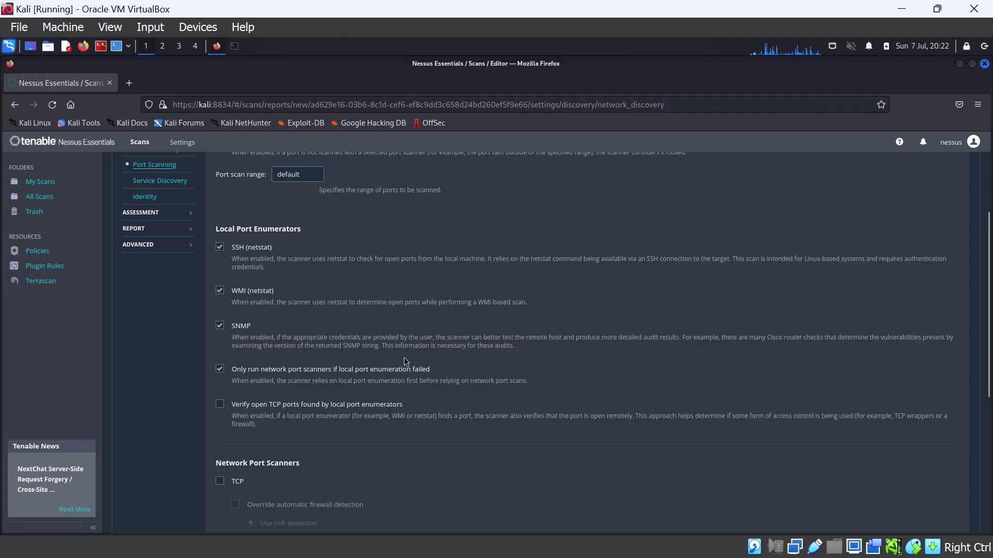
{"action": "scroll", "coordinate": [395, 379], "scroll_direction": "down", "scroll_amount": 2}
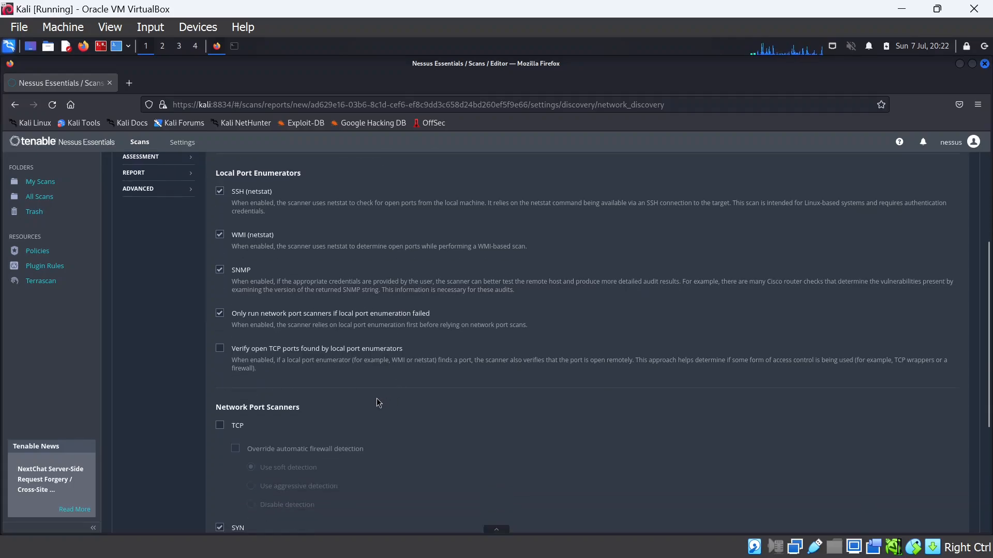
{"action": "scroll", "coordinate": [269, 365], "scroll_direction": "down", "scroll_amount": 4}
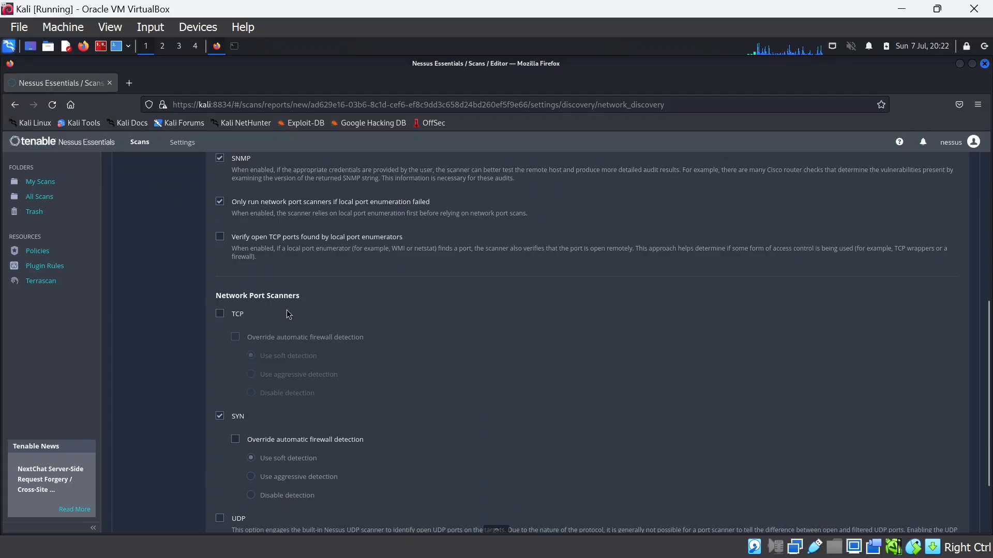
{"action": "scroll", "coordinate": [216, 372], "scroll_direction": "up", "scroll_amount": 3}
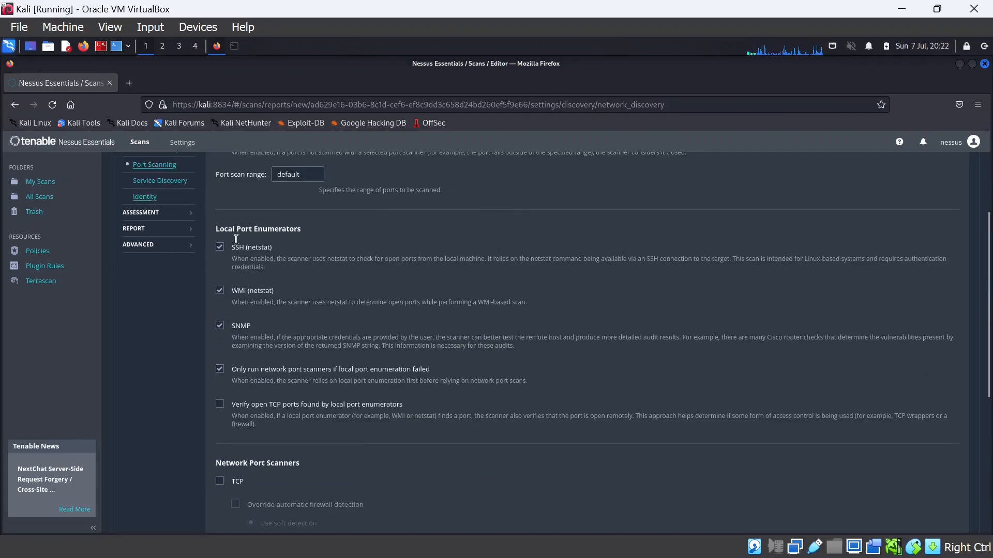
{"action": "scroll", "coordinate": [155, 248], "scroll_direction": "up", "scroll_amount": 2}
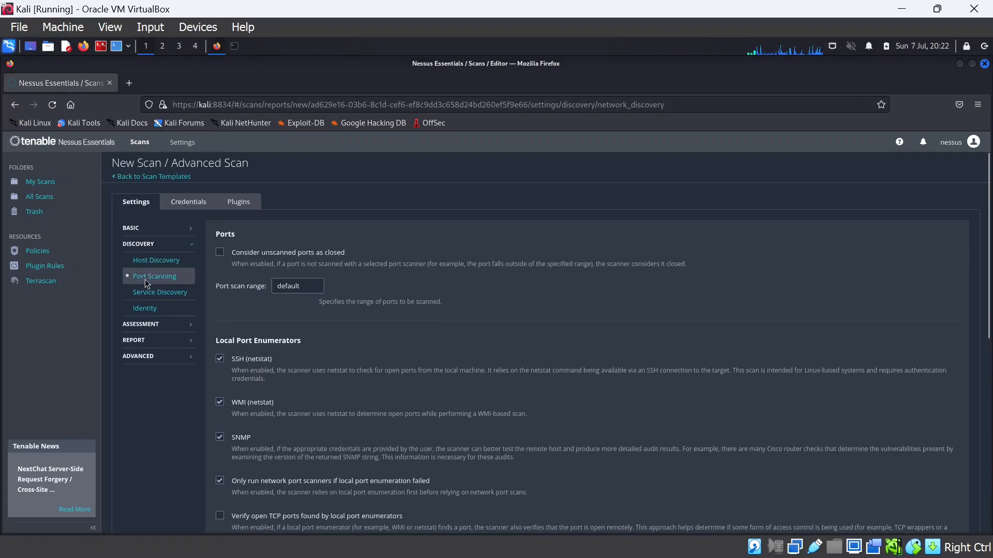
{"action": "scroll", "coordinate": [305, 406], "scroll_direction": "down", "scroll_amount": 7}
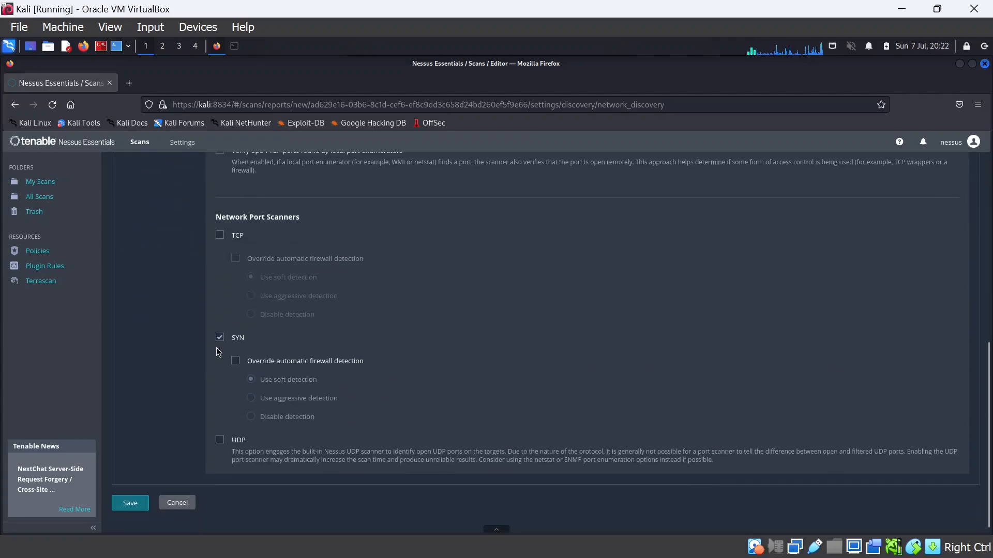
{"action": "scroll", "coordinate": [219, 353], "scroll_direction": "down", "scroll_amount": 1}
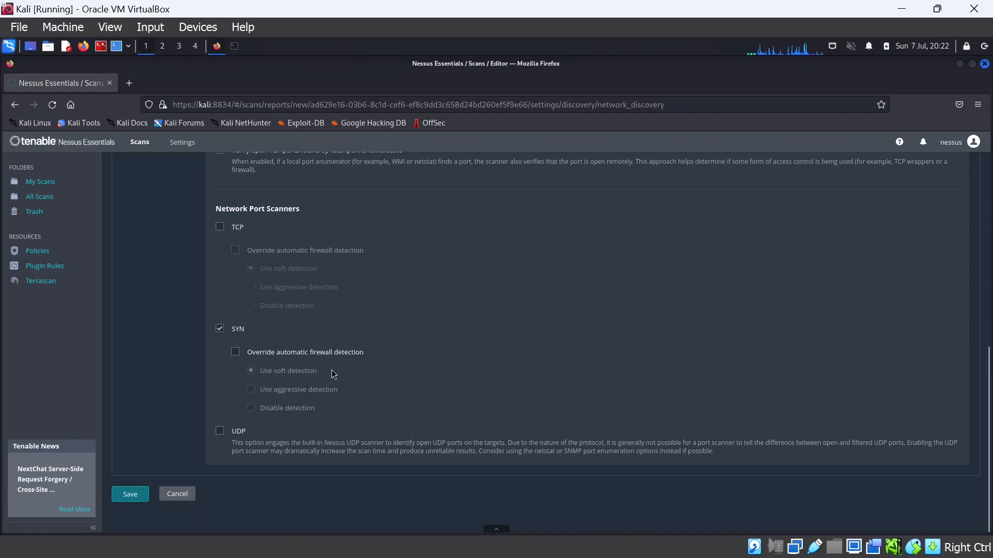
{"action": "scroll", "coordinate": [292, 337], "scroll_direction": "up", "scroll_amount": 5}
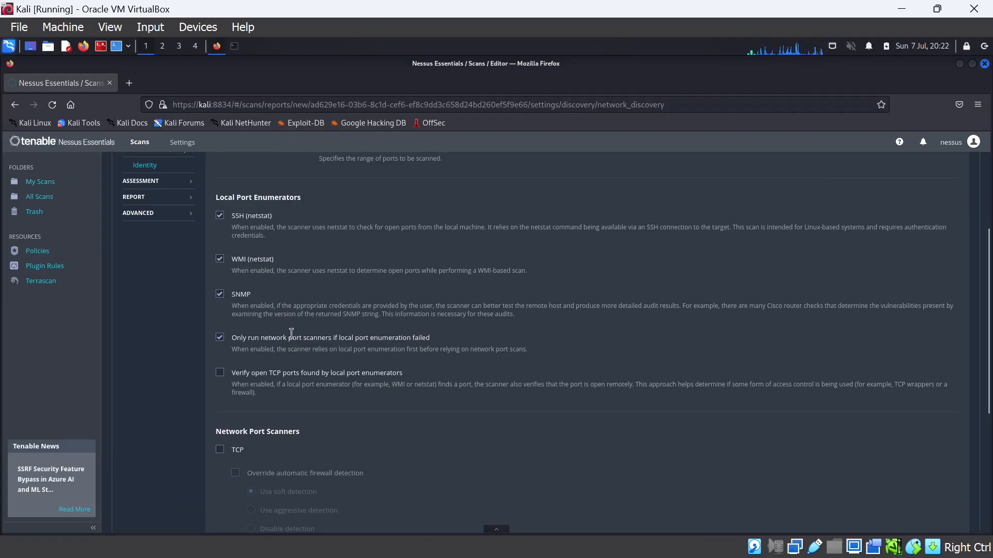
{"action": "scroll", "coordinate": [279, 346], "scroll_direction": "up", "scroll_amount": 3}
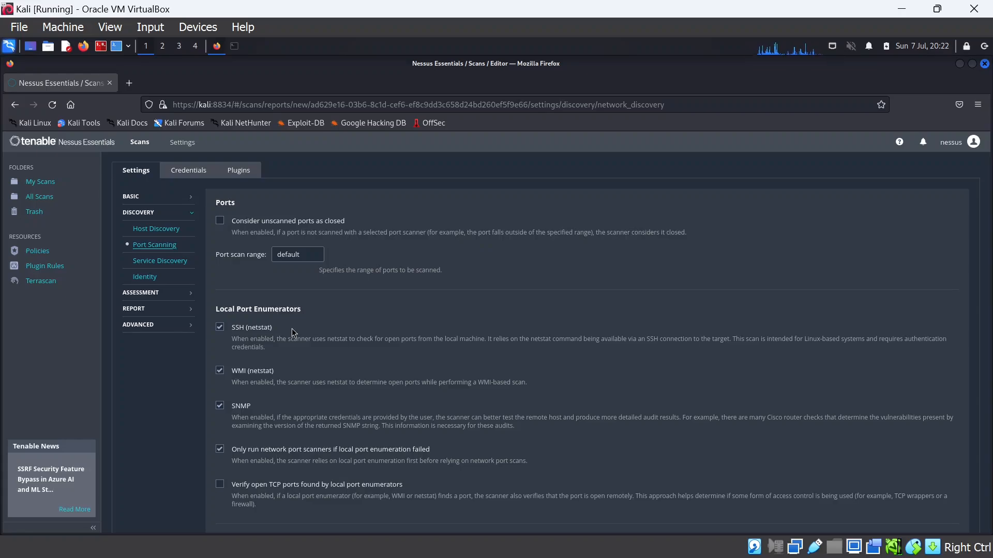
{"action": "left_click", "coordinate": [166, 230]}
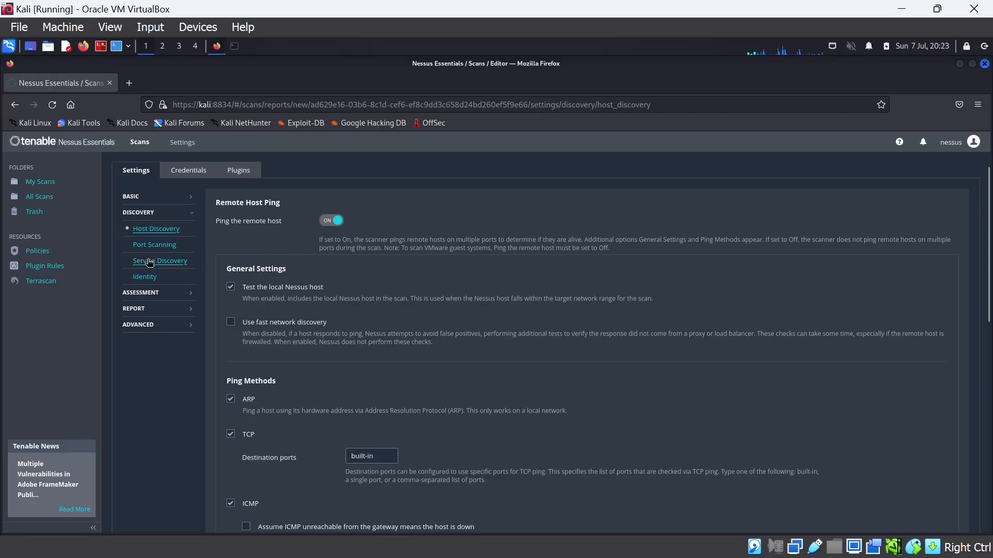
{"action": "scroll", "coordinate": [326, 399], "scroll_direction": "down", "scroll_amount": 4}
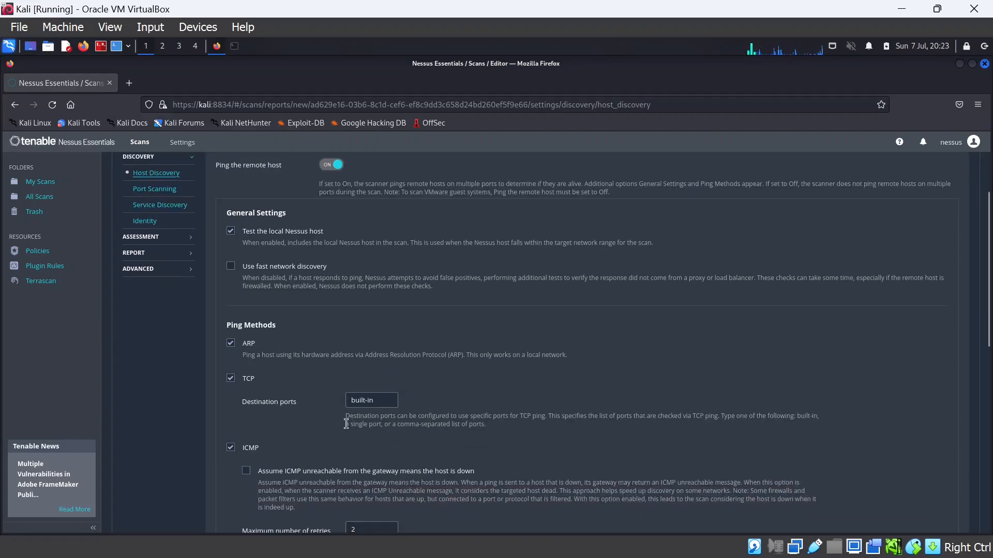
{"action": "scroll", "coordinate": [210, 339], "scroll_direction": "up", "scroll_amount": 5}
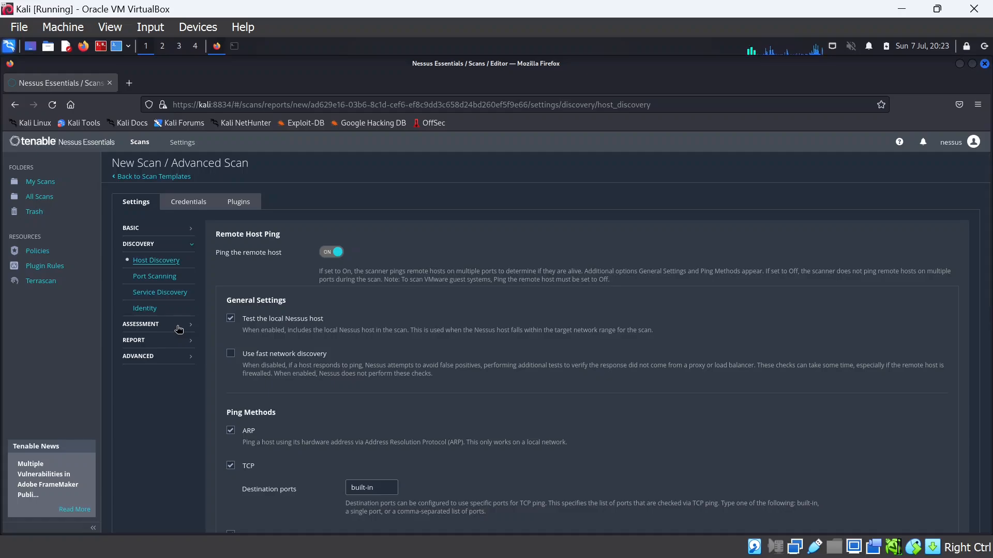
Add Windows and SSH host credentials to the scan, leaving the Categories list unchanged
{"action": "left_click", "coordinate": [185, 207]}
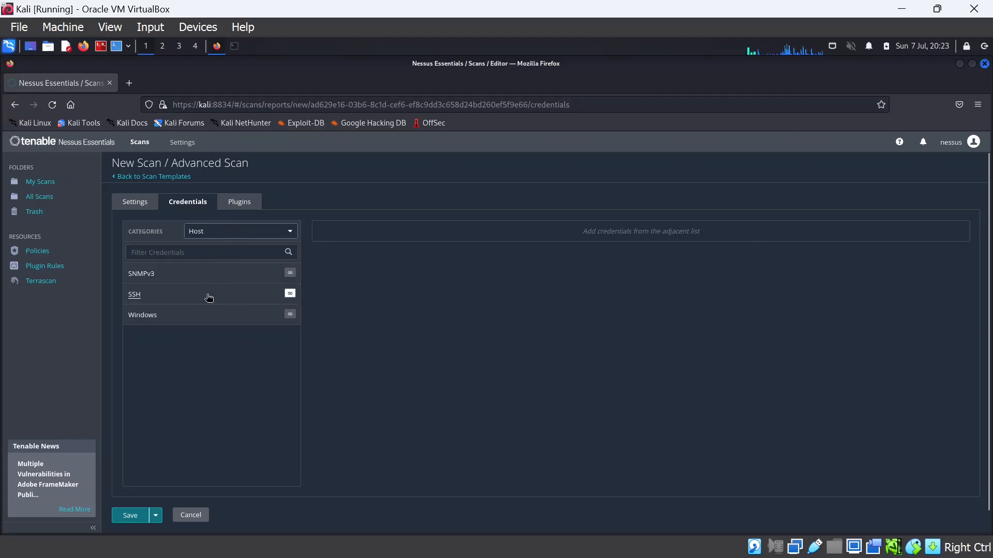
{"action": "left_click", "coordinate": [183, 322]}
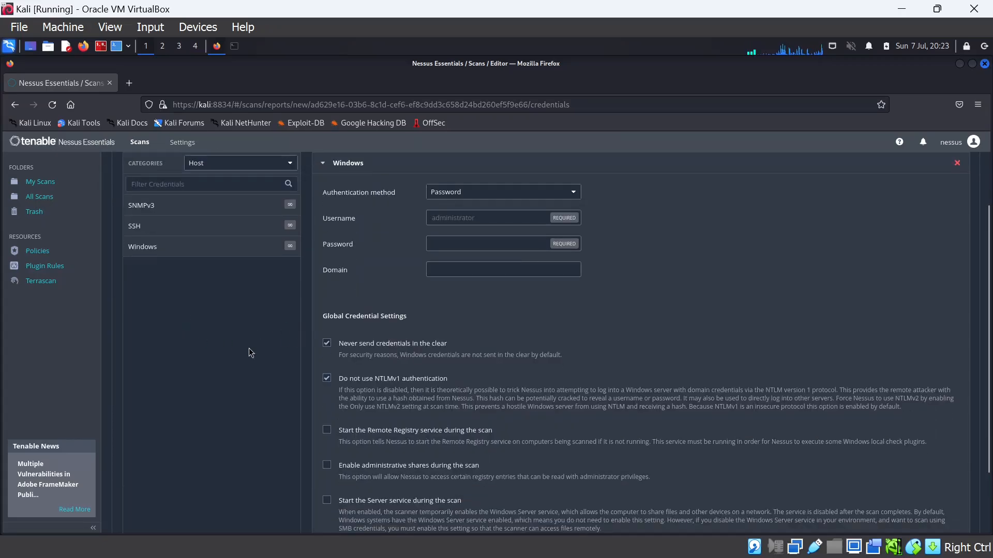
{"action": "scroll", "coordinate": [249, 350], "scroll_direction": "up", "scroll_amount": 2}
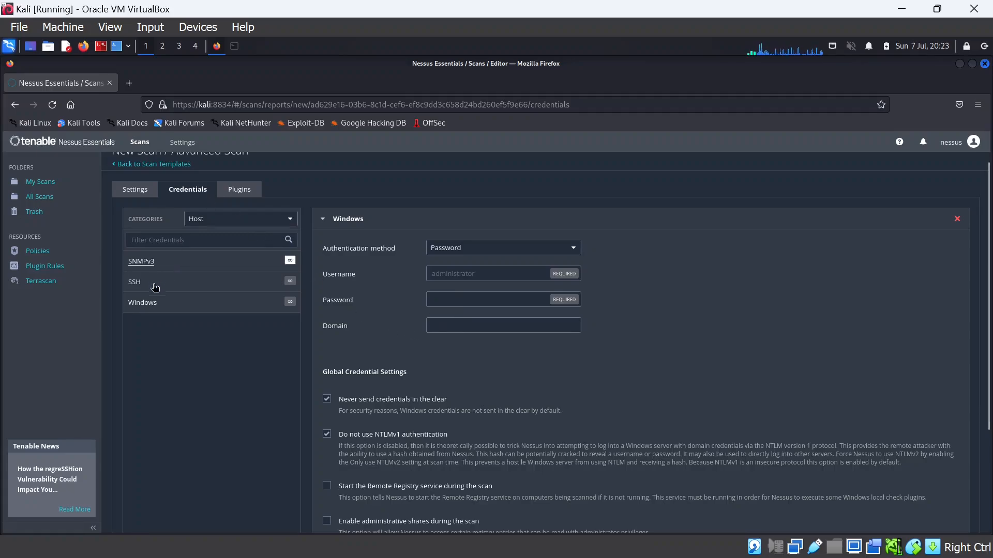
{"action": "left_click", "coordinate": [176, 289]}
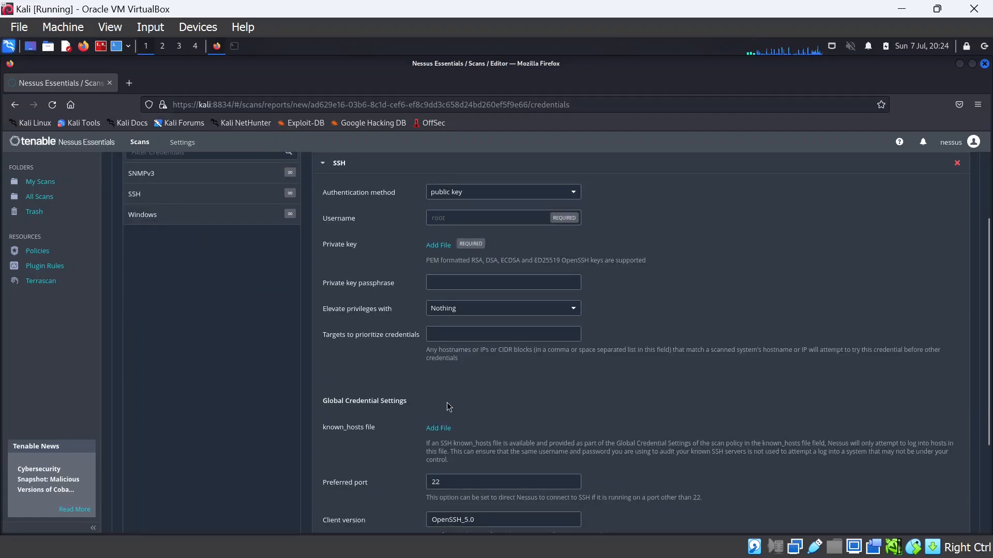
{"action": "scroll", "coordinate": [285, 315], "scroll_direction": "up", "scroll_amount": 1}
{"action": "scroll", "coordinate": [217, 238], "scroll_direction": "up", "scroll_amount": 1}
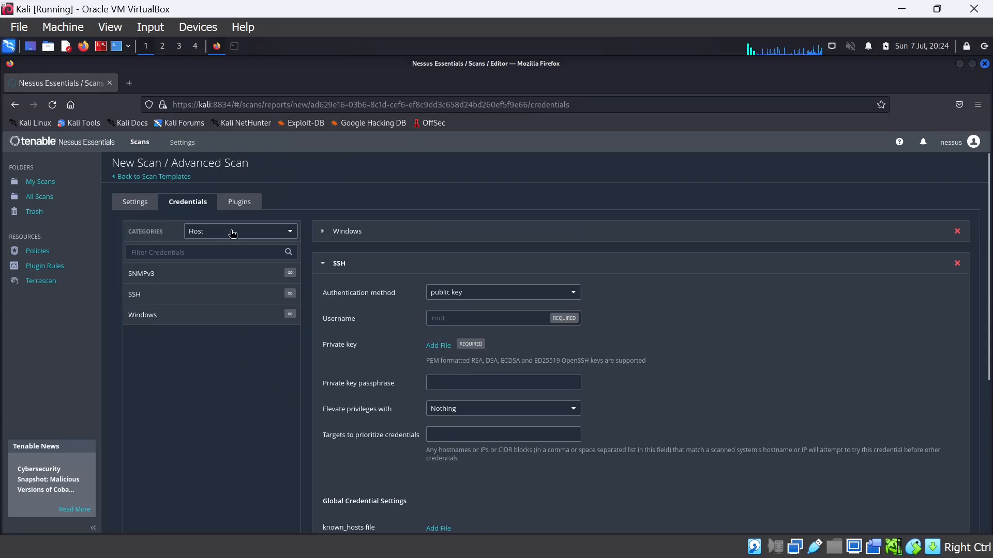
{"action": "left_click", "coordinate": [230, 237]}
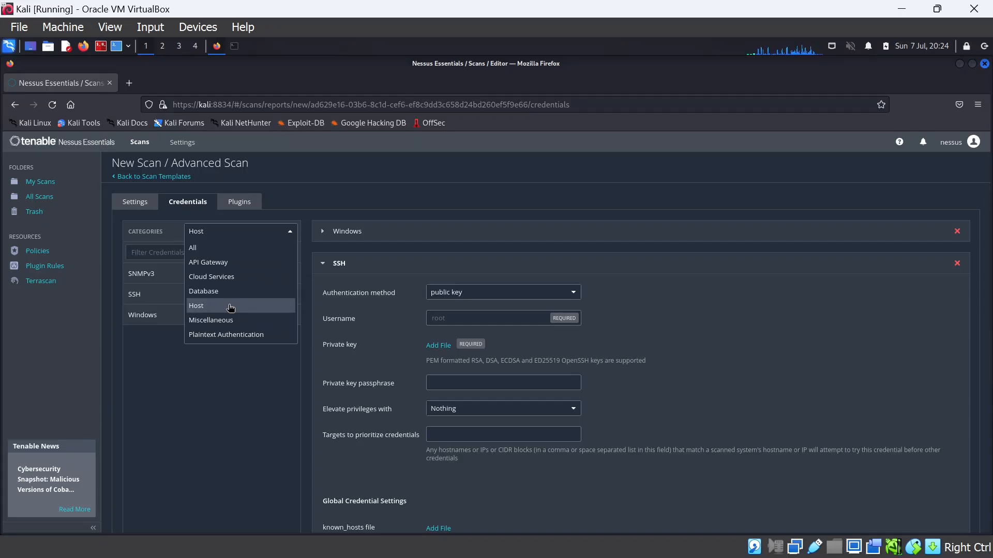
{"action": "left_click", "coordinate": [185, 381]}
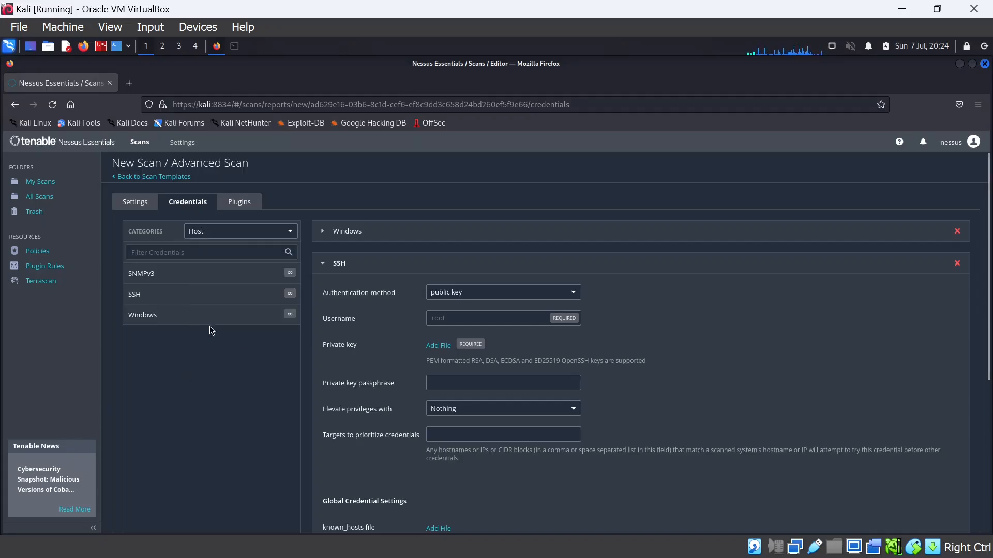
Browse the scan's plugin families and list the 123 plugins in the Backdoors family
{"action": "left_click", "coordinate": [249, 204]}
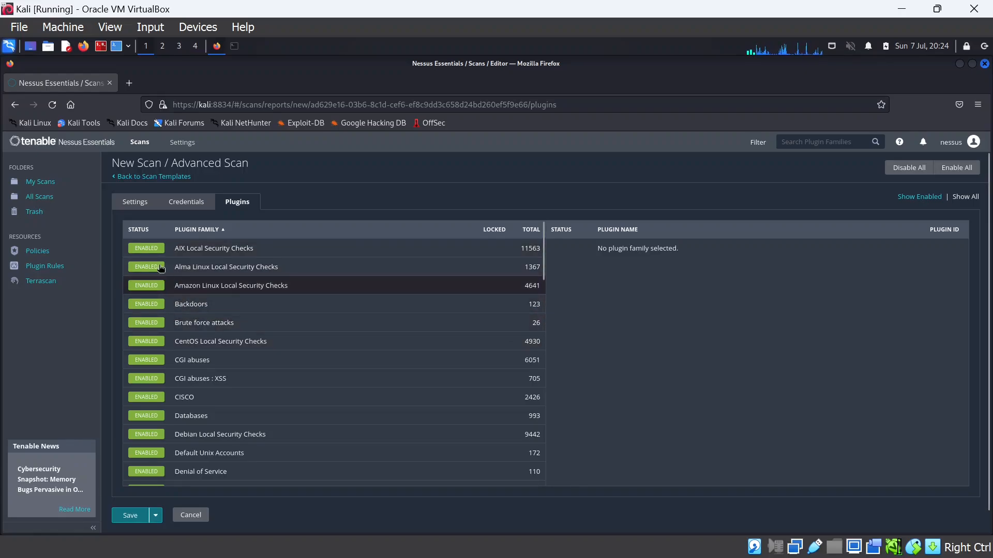
{"action": "scroll", "coordinate": [163, 362], "scroll_direction": "down", "scroll_amount": 7}
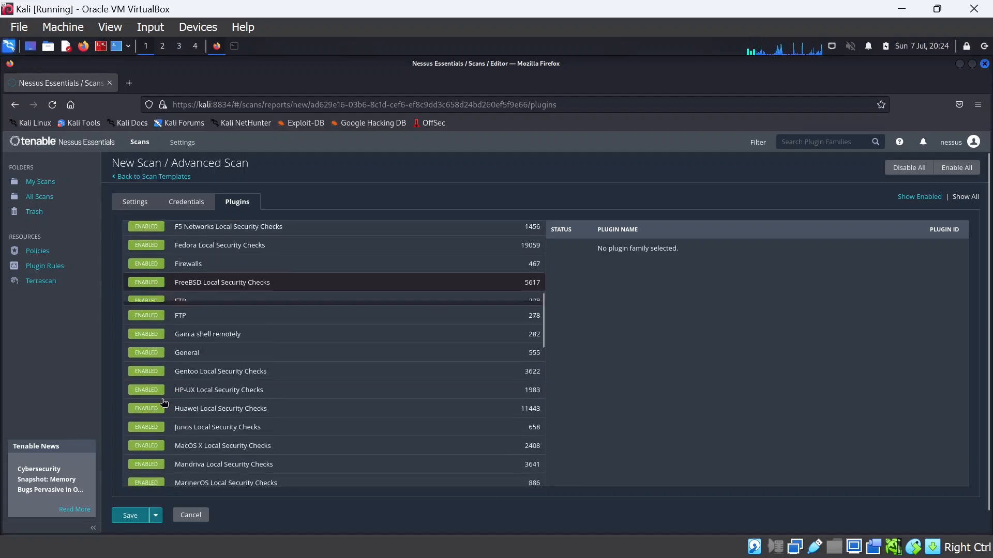
{"action": "scroll", "coordinate": [163, 402], "scroll_direction": "down", "scroll_amount": 7}
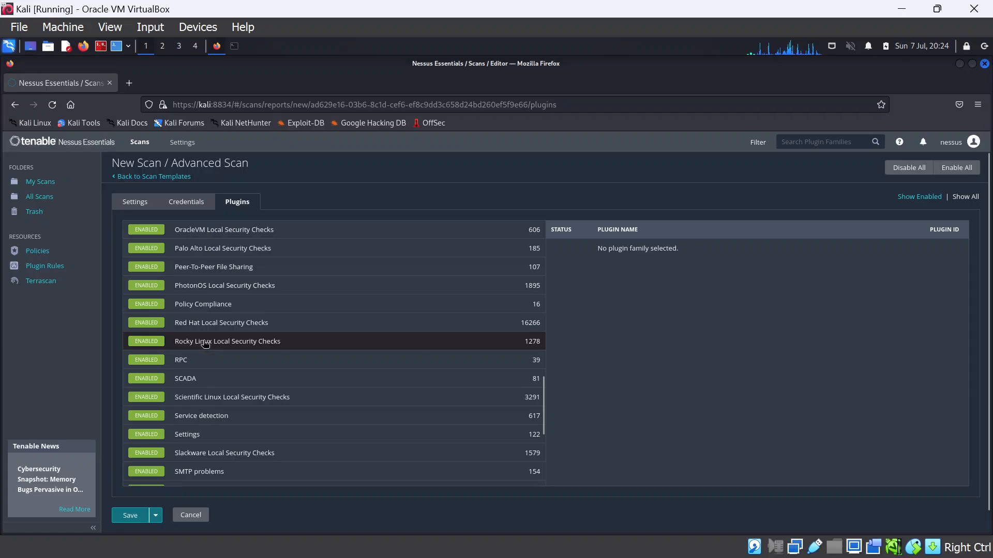
{"action": "scroll", "coordinate": [201, 350], "scroll_direction": "up", "scroll_amount": 10}
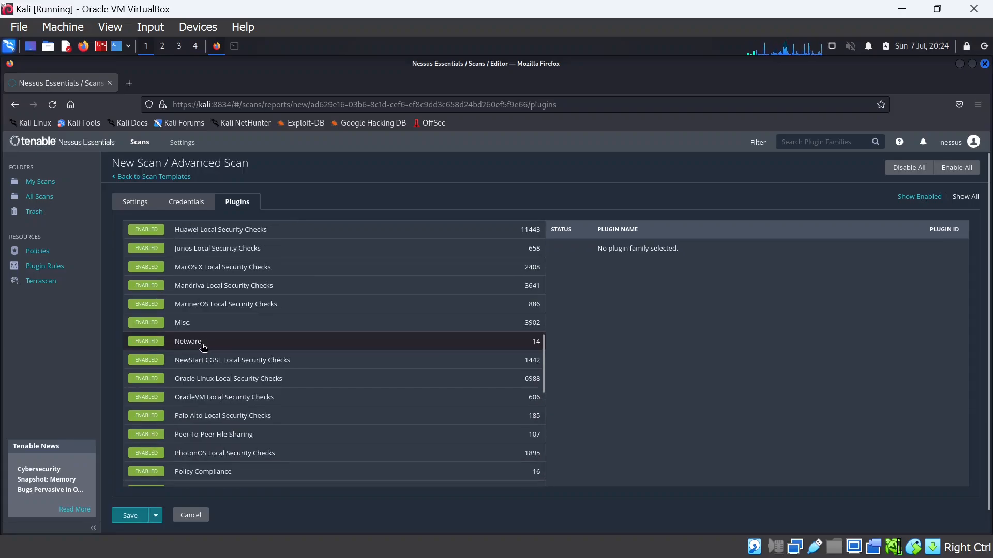
{"action": "scroll", "coordinate": [183, 356], "scroll_direction": "up", "scroll_amount": 3}
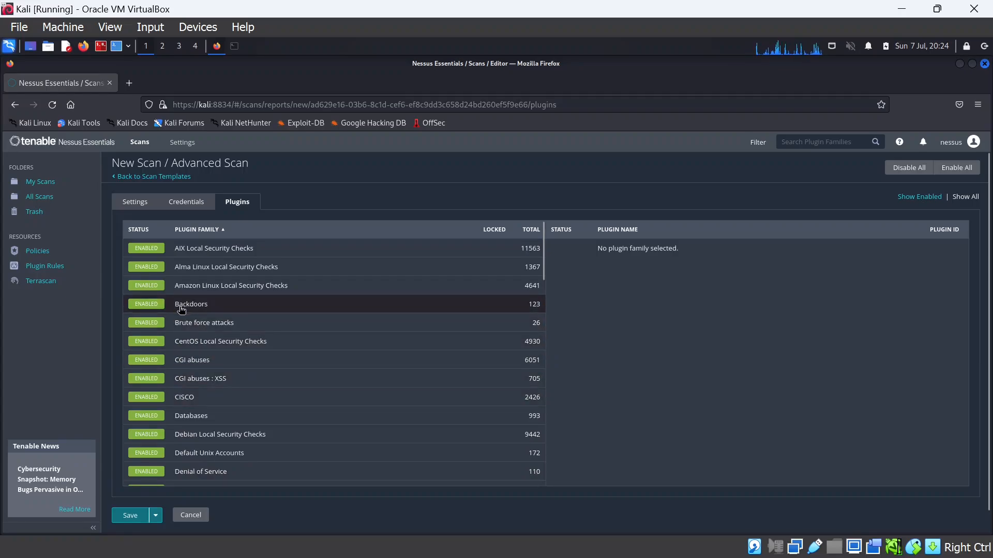
{"action": "left_click", "coordinate": [201, 305]}
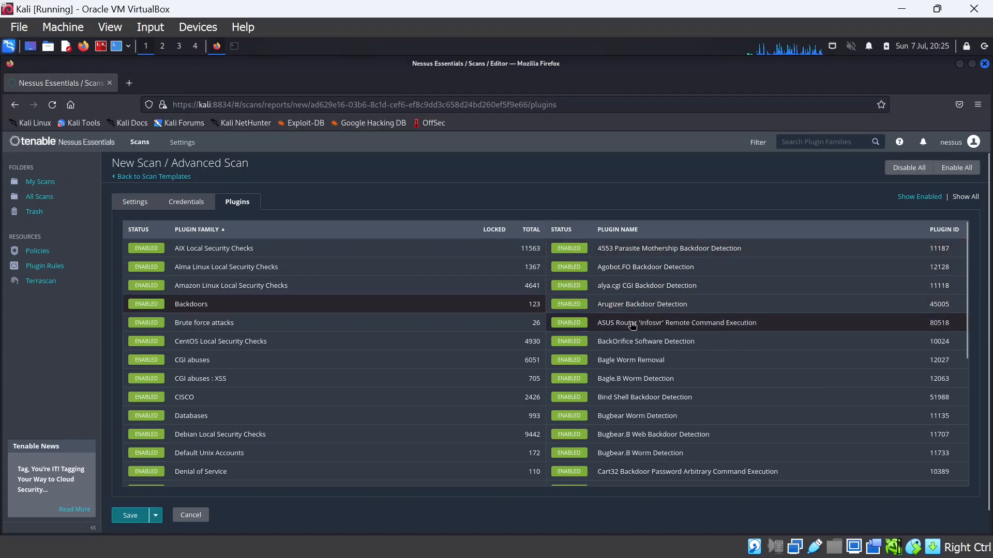
Read the Bagle Worm Removal plugin's details down to Risk Information, then close them
{"action": "left_click", "coordinate": [620, 361]}
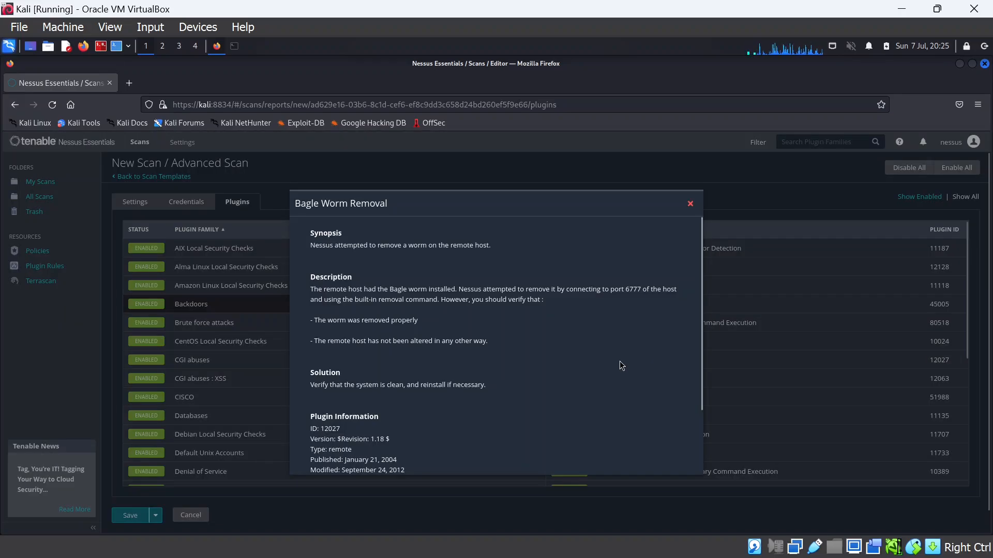
{"action": "scroll", "coordinate": [403, 355], "scroll_direction": "down", "scroll_amount": 3}
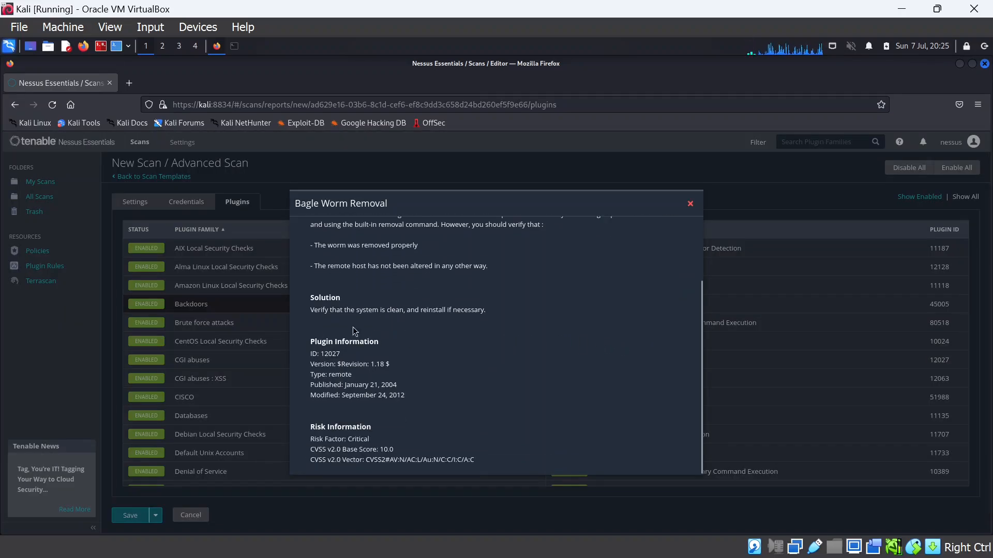
{"action": "left_click", "coordinate": [690, 203]}
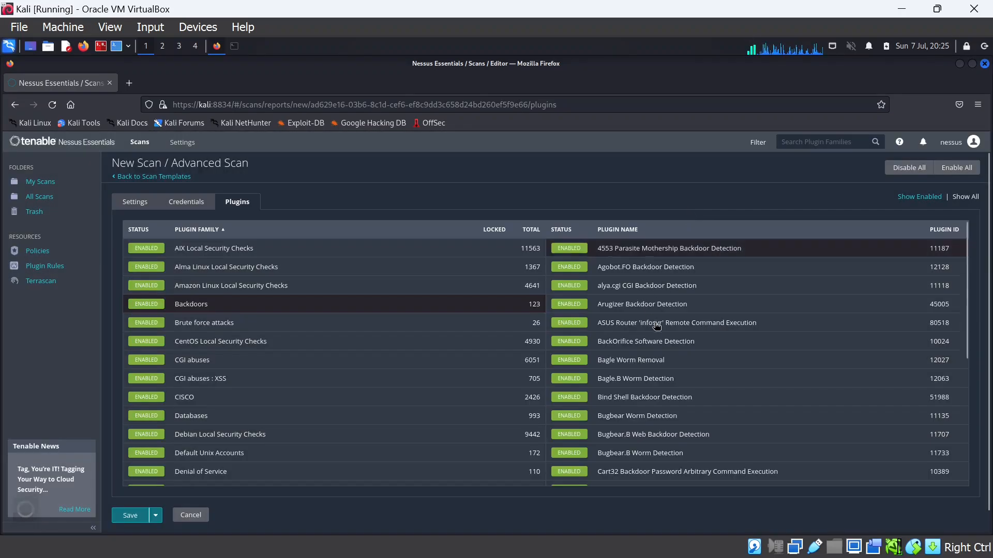
Toggle four Backdoors plugins off and back on, then disable AIX and Alma Linux Local Security Checks
{"action": "left_click", "coordinate": [574, 249]}
{"action": "left_click", "coordinate": [571, 266]}
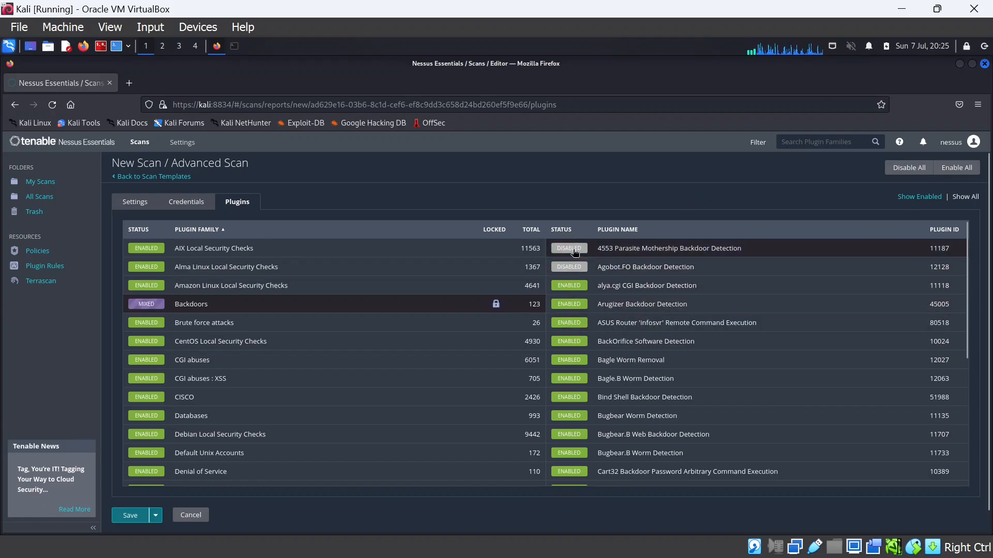
{"action": "left_click", "coordinate": [572, 286]}
{"action": "left_click", "coordinate": [572, 304]}
{"action": "left_click", "coordinate": [572, 286]}
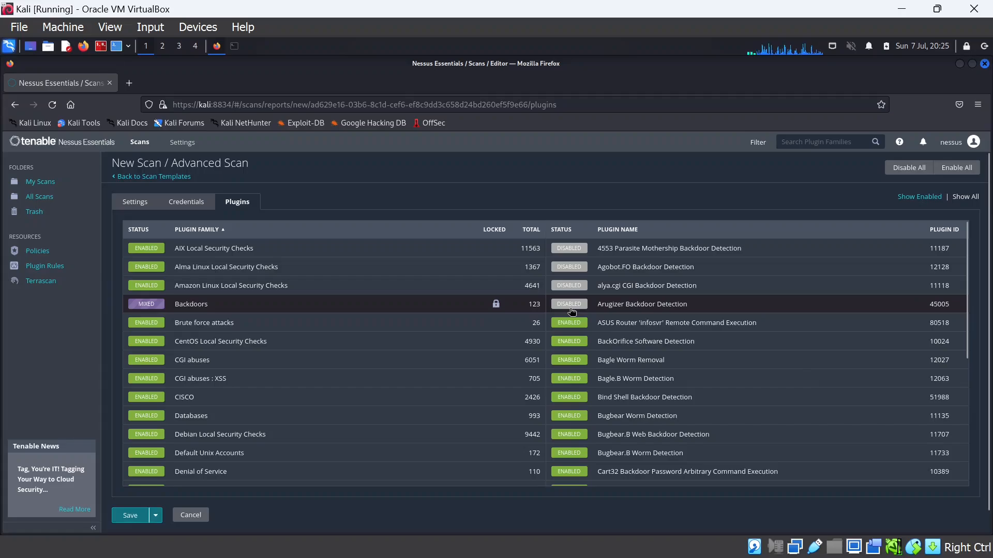
{"action": "left_click", "coordinate": [572, 305]}
{"action": "left_click", "coordinate": [578, 270]}
{"action": "left_click", "coordinate": [577, 250]}
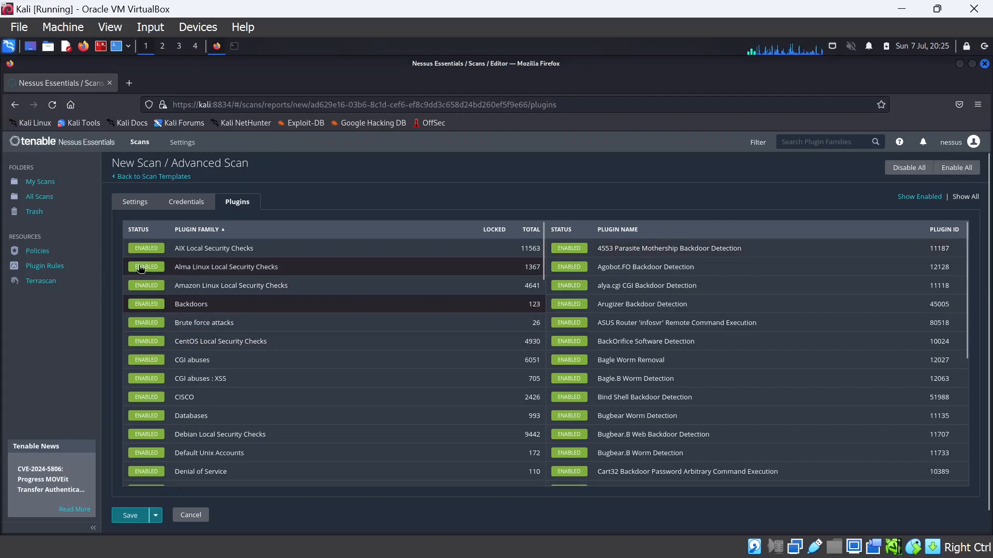
{"action": "left_click", "coordinate": [153, 249]}
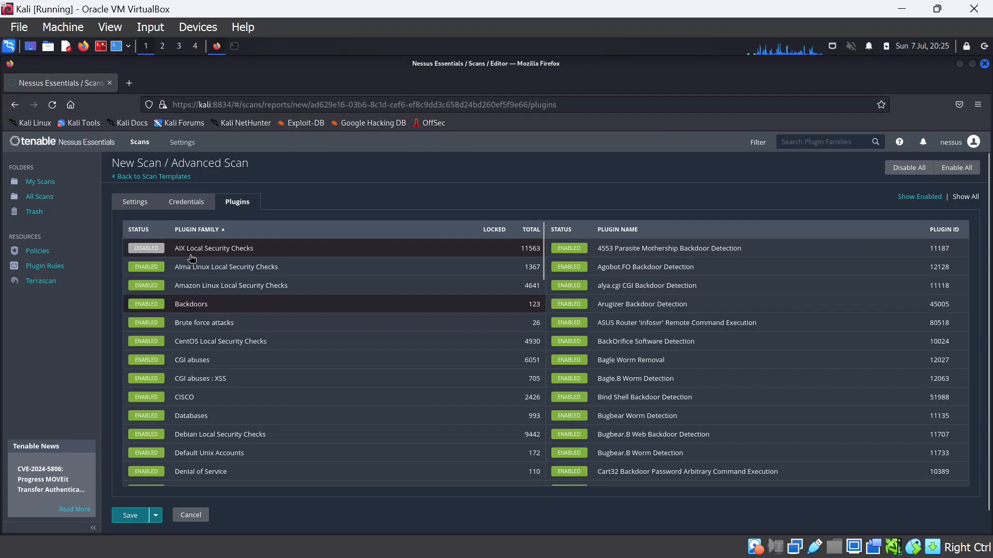
{"action": "left_click", "coordinate": [148, 268]}
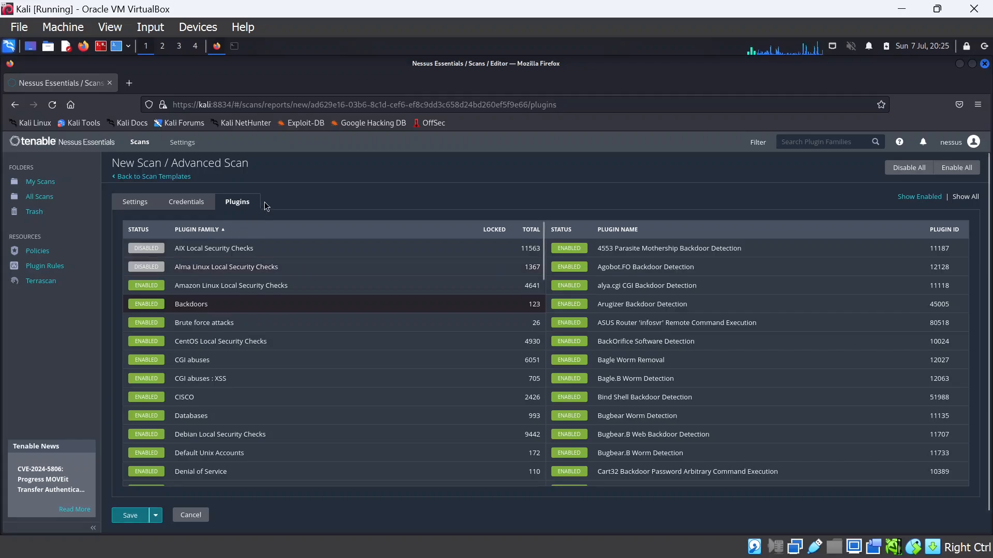
Show the Advanced Scan's Assessment and Report settings, scrolled down to the Save button
{"action": "left_click", "coordinate": [133, 204]}
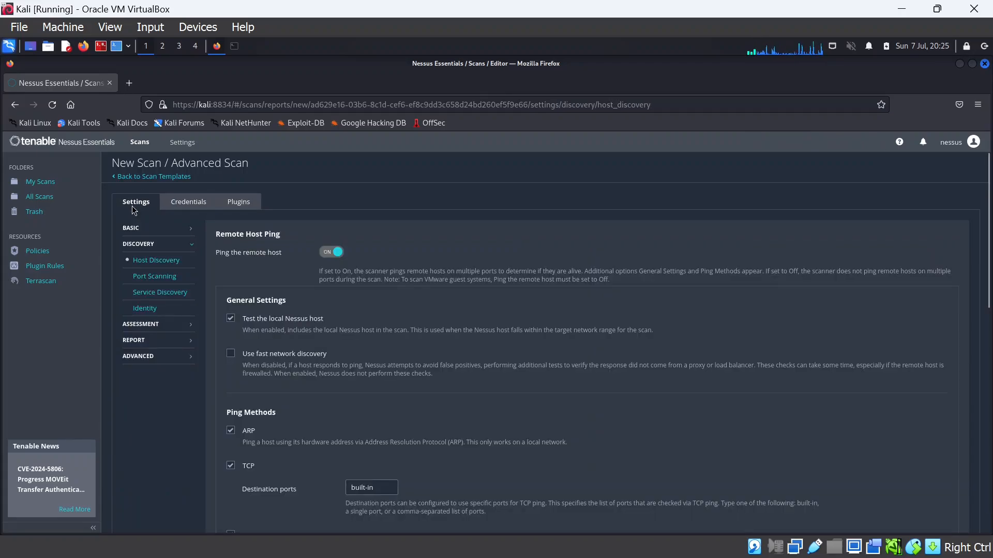
{"action": "left_click", "coordinate": [152, 328]}
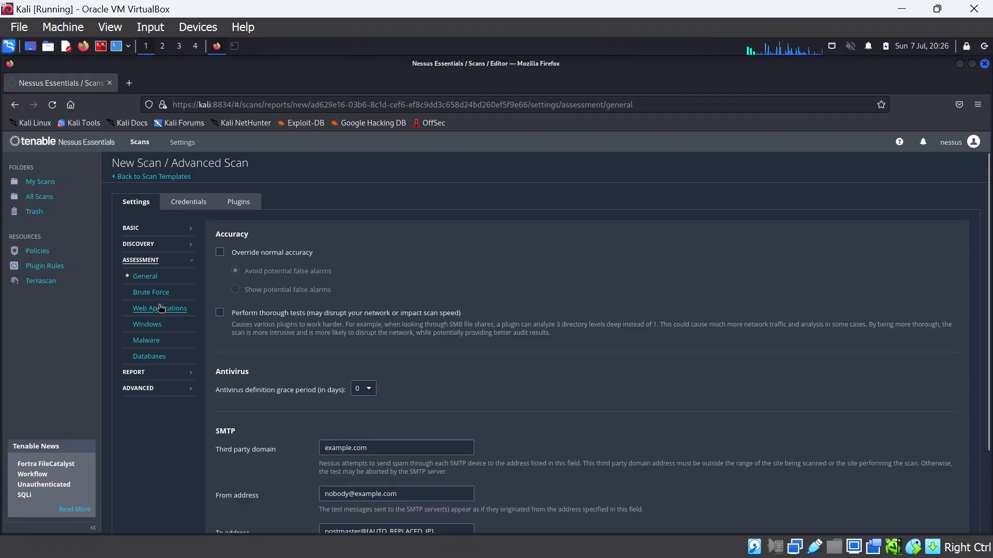
{"action": "left_click", "coordinate": [136, 379]}
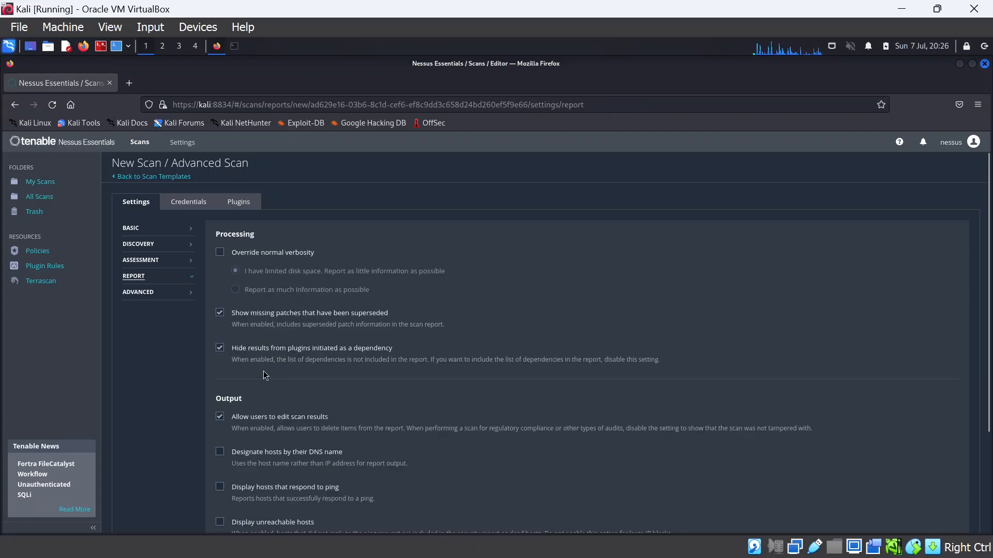
{"action": "scroll", "coordinate": [268, 407], "scroll_direction": "down", "scroll_amount": 2}
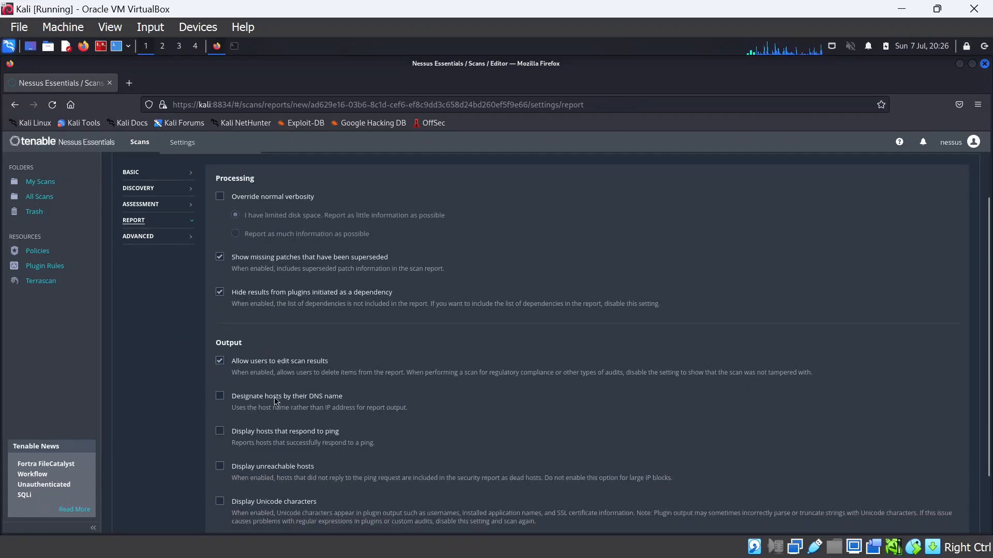
{"action": "scroll", "coordinate": [265, 412], "scroll_direction": "down", "scroll_amount": 3}
{"action": "scroll", "coordinate": [169, 356], "scroll_direction": "up", "scroll_amount": 5}
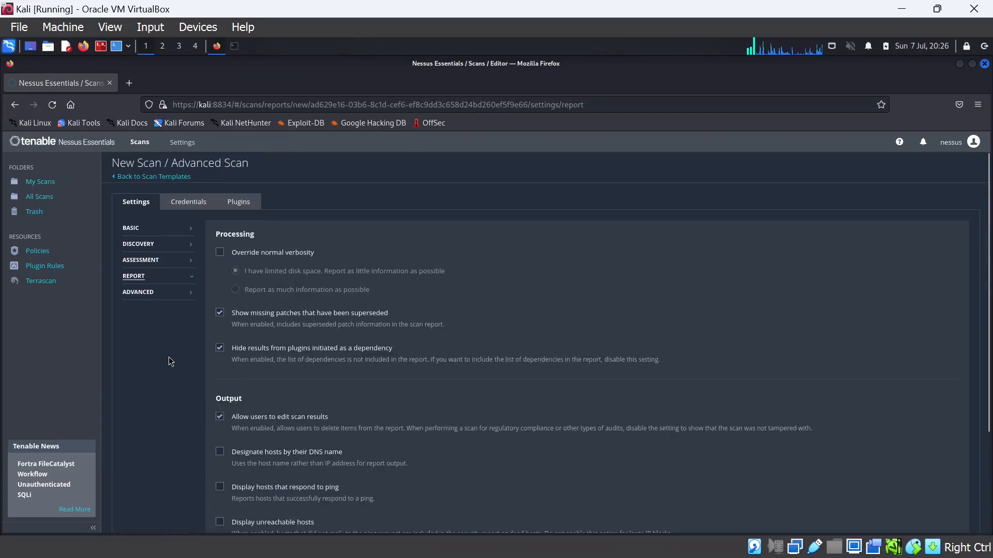
{"action": "scroll", "coordinate": [174, 374], "scroll_direction": "down", "scroll_amount": 4}
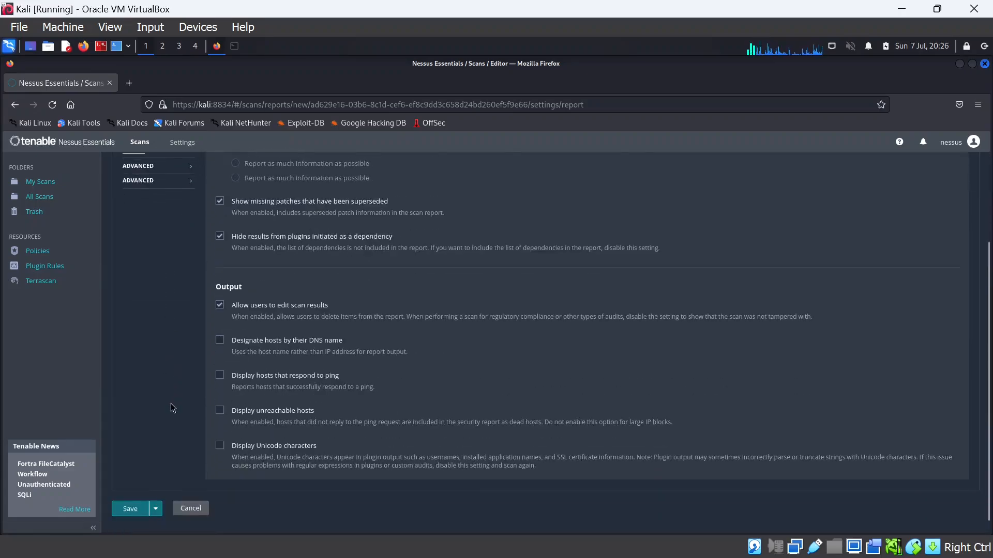
Save the scan, delete its Windows and SSH credentials, and go back to Scan Templates
{"action": "left_click", "coordinate": [124, 499]}
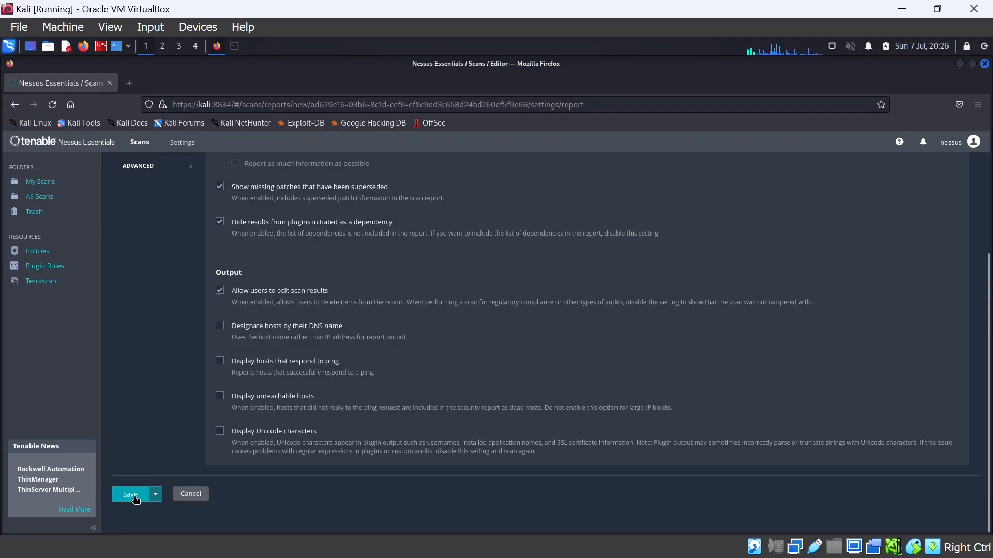
{"action": "left_click", "coordinate": [131, 494]}
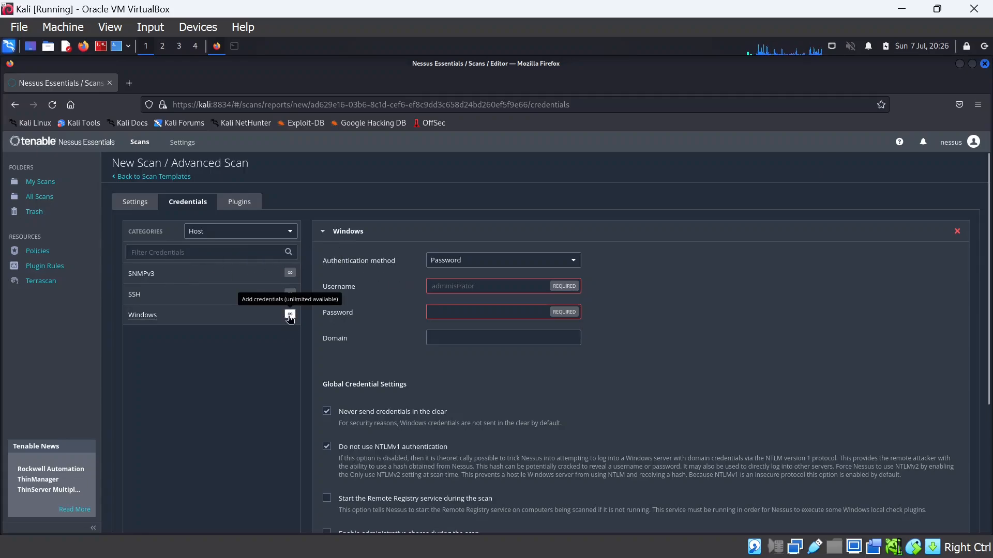
{"action": "left_click", "coordinate": [957, 233]}
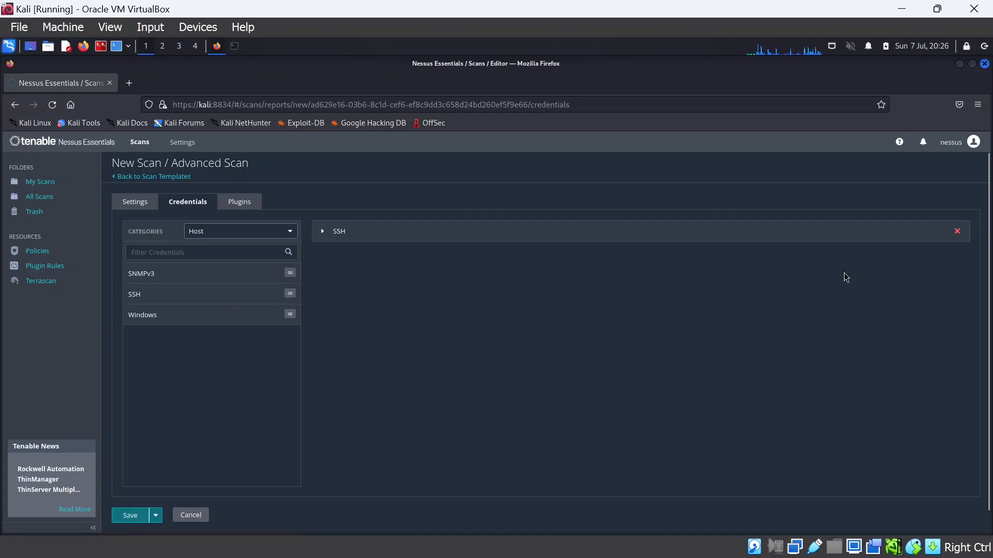
{"action": "left_click", "coordinate": [957, 232]}
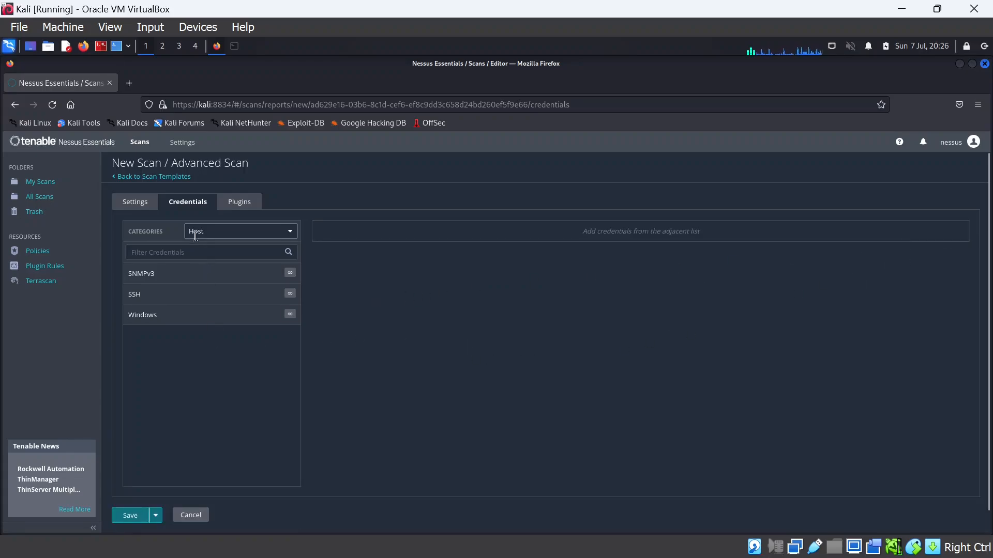
{"action": "left_click", "coordinate": [140, 203]}
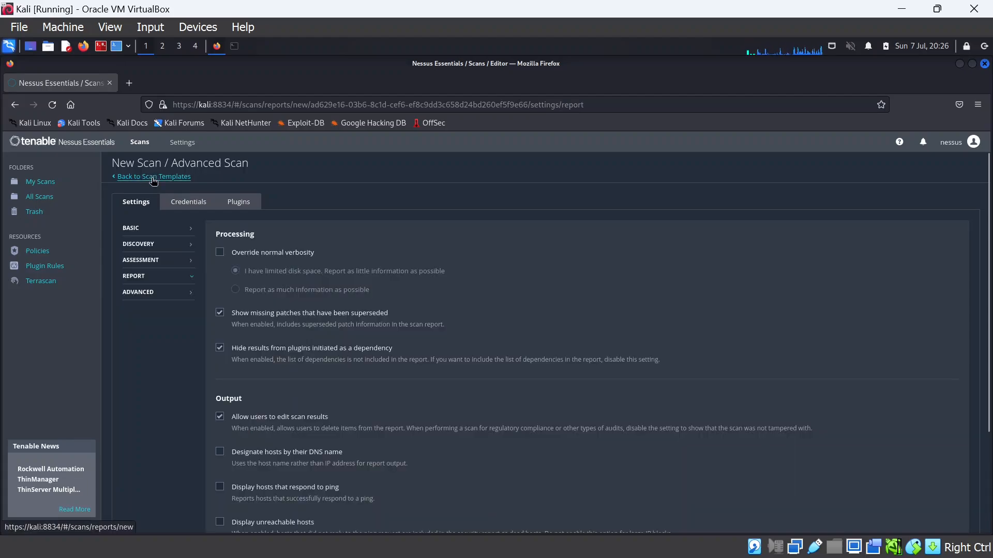
{"action": "left_click", "coordinate": [155, 176]}
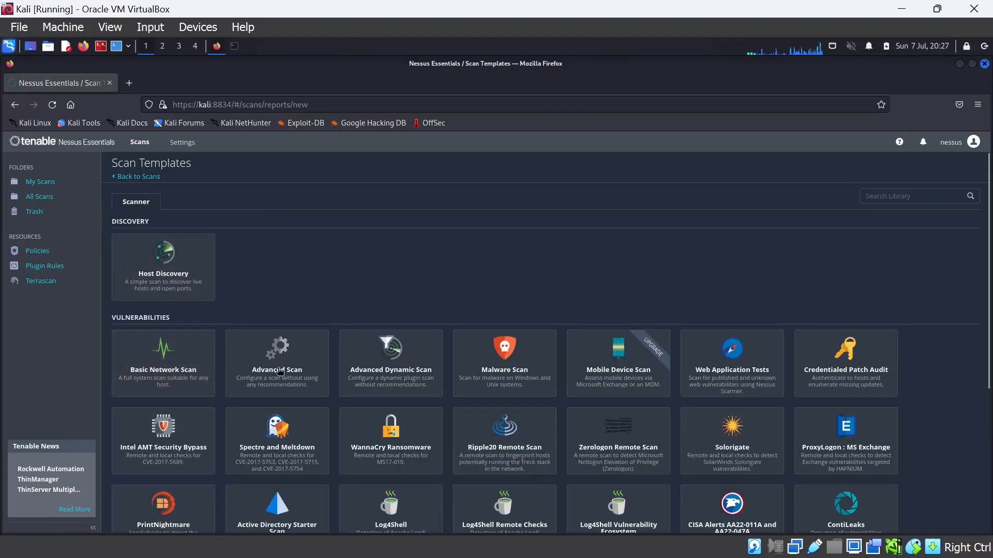
Create and save an Advanced Scan named Metasplotable targeting 10.10.10.29
{"action": "left_click", "coordinate": [293, 370]}
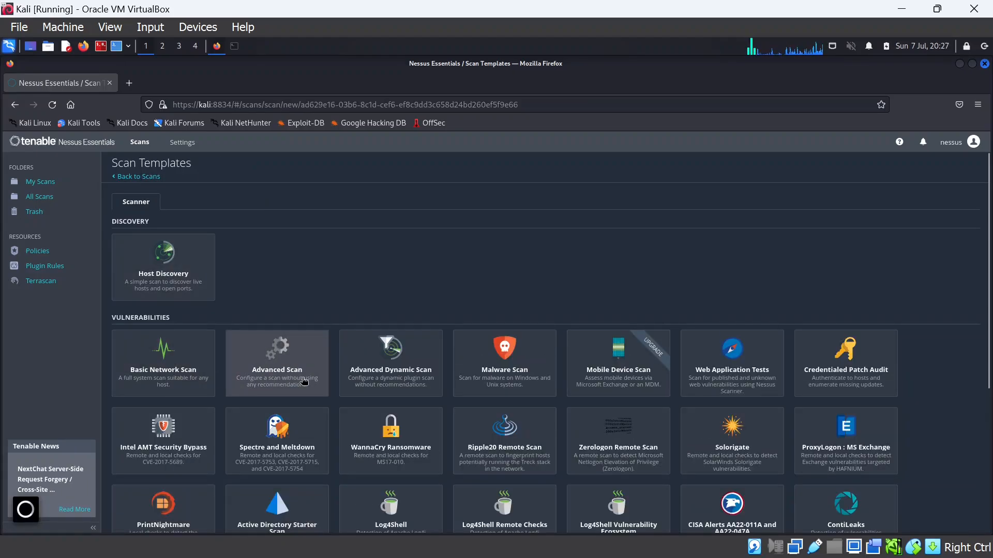
{"action": "left_click", "coordinate": [375, 240]}
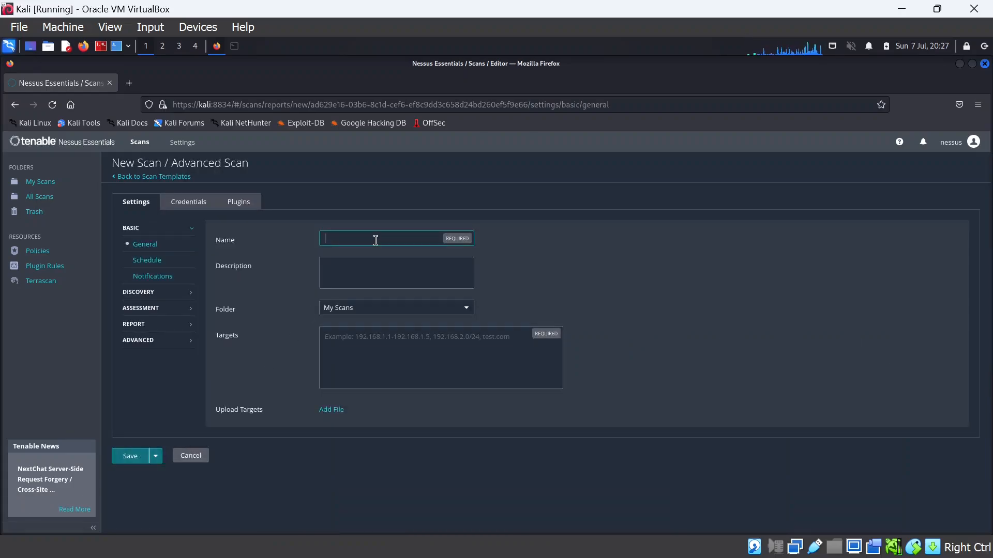
{"action": "type", "text": "Metasplotable"}
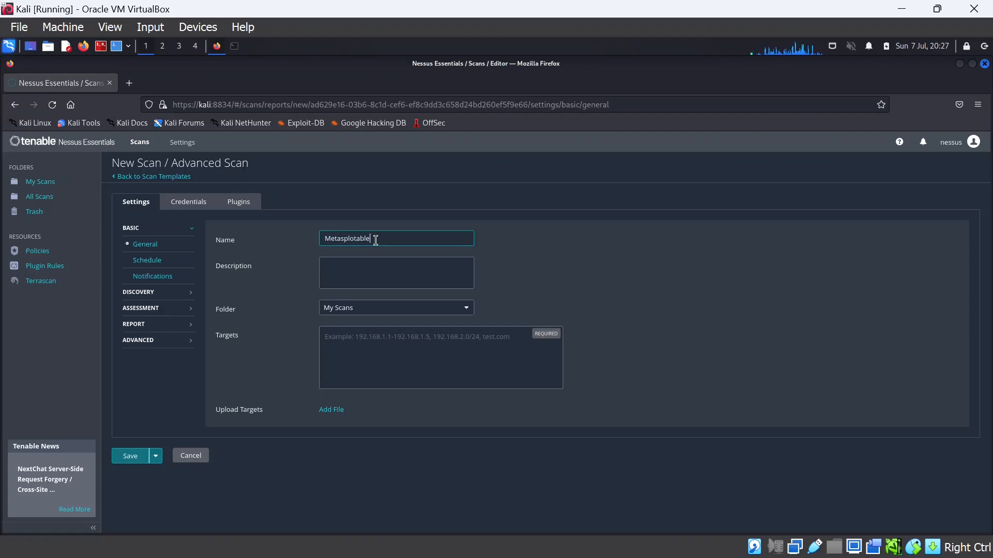
{"action": "type", "text": "10.10.10.29"}
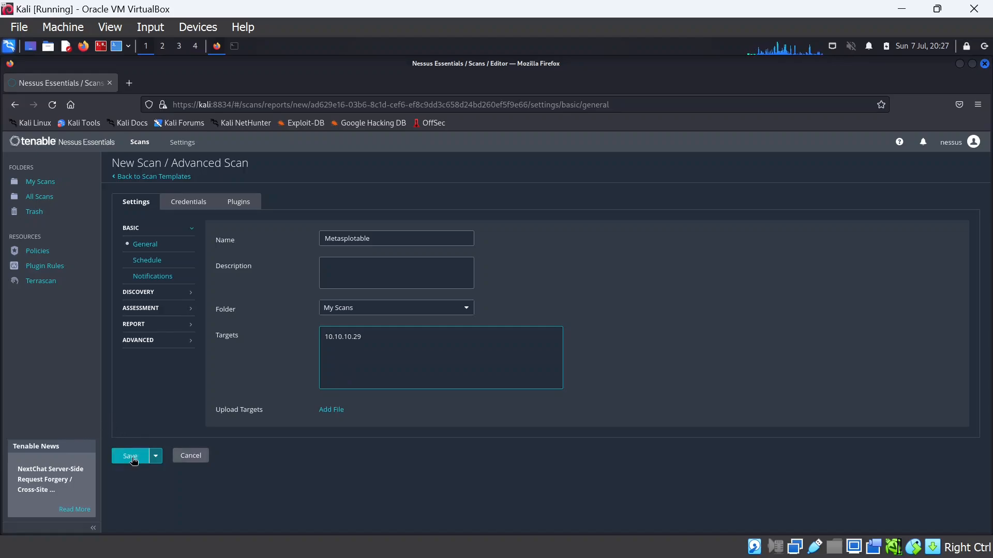
{"action": "left_click", "coordinate": [141, 456]}
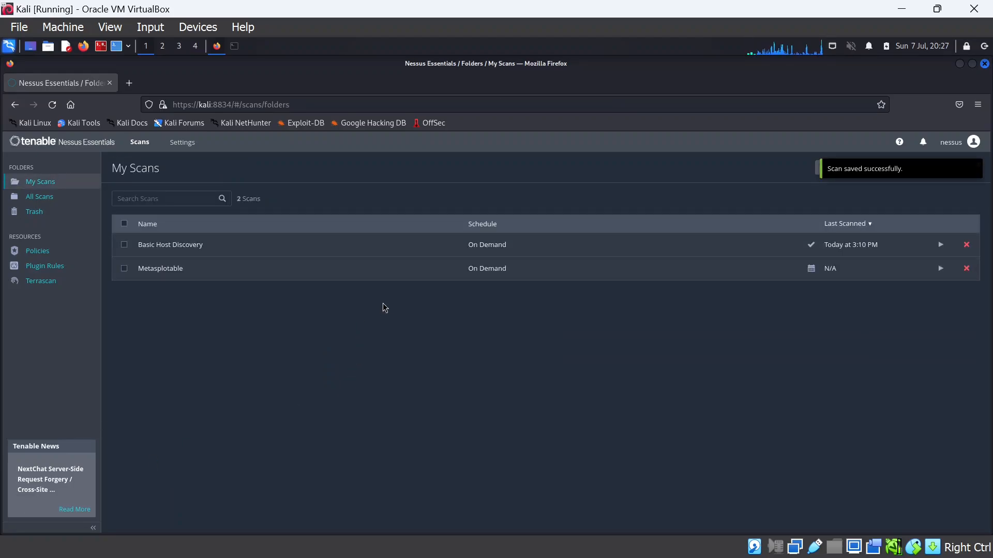
Launch the Metasplotable scan and open its results listing host 10.10.10.29
{"action": "left_click", "coordinate": [940, 269]}
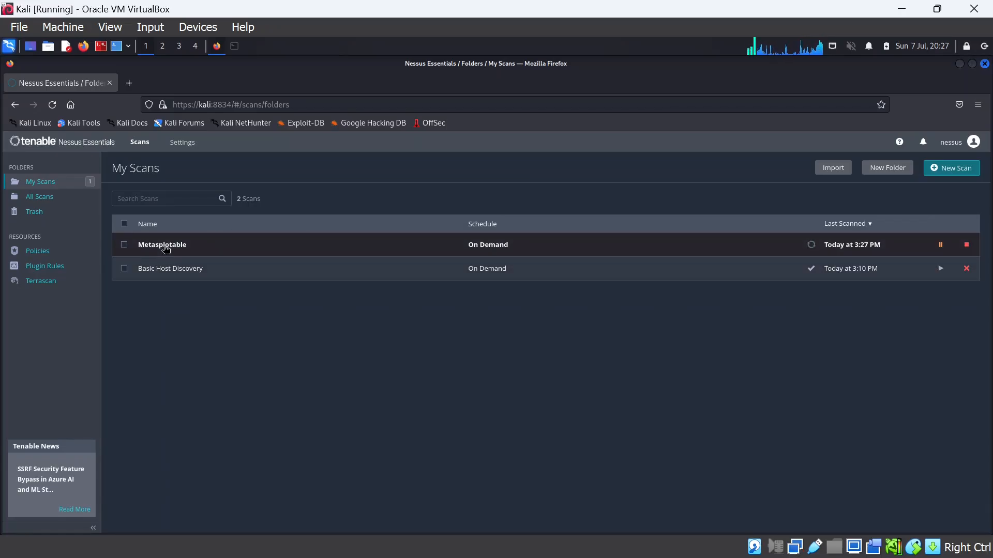
{"action": "left_click", "coordinate": [164, 245]}
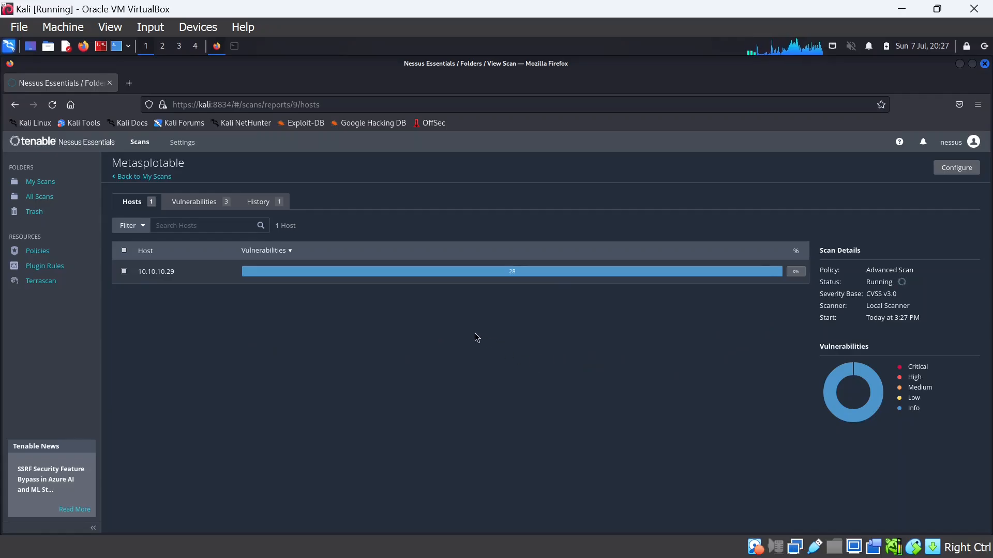
Open host 10.10.10.29's vulnerability list, led by the critical NFS Exported Share finding
{"action": "left_click", "coordinate": [474, 273]}
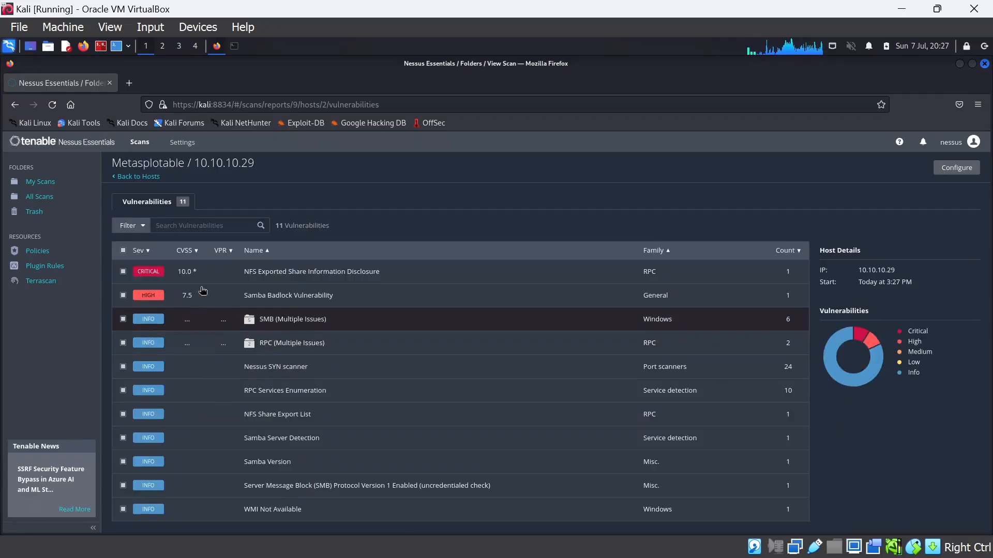
{"action": "left_click", "coordinate": [139, 176]}
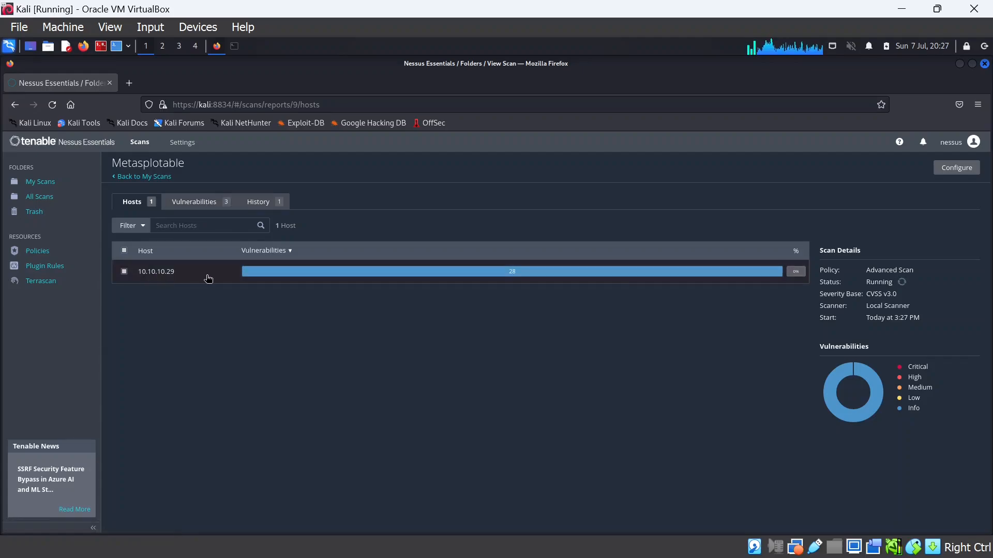
{"action": "mouse_move", "coordinate": [329, 274]}
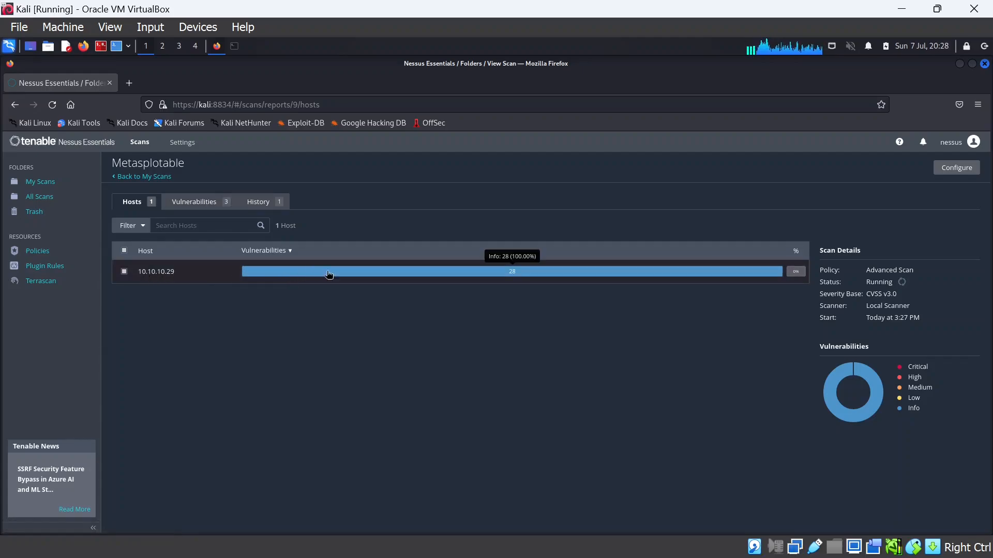
{"action": "left_click", "coordinate": [381, 280]}
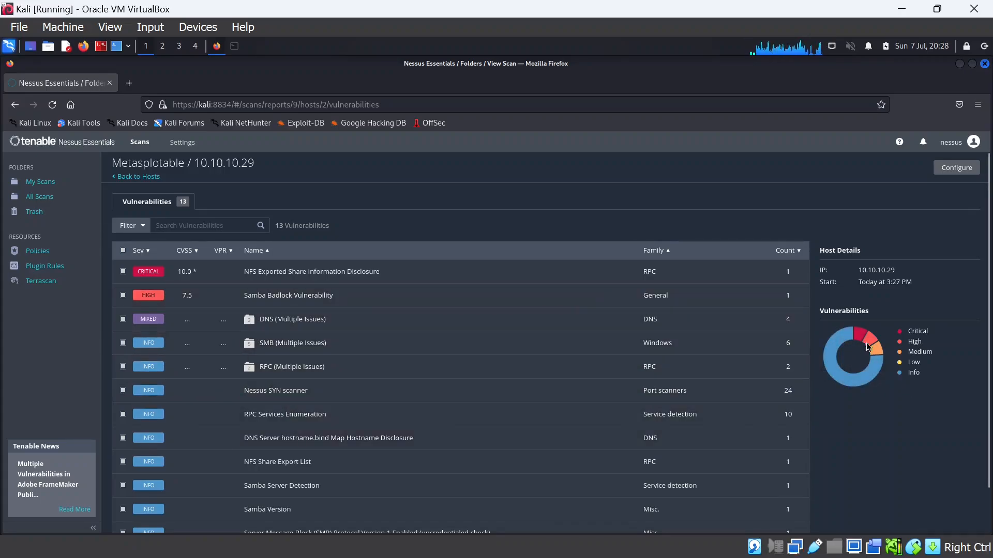
{"action": "mouse_move", "coordinate": [854, 341]}
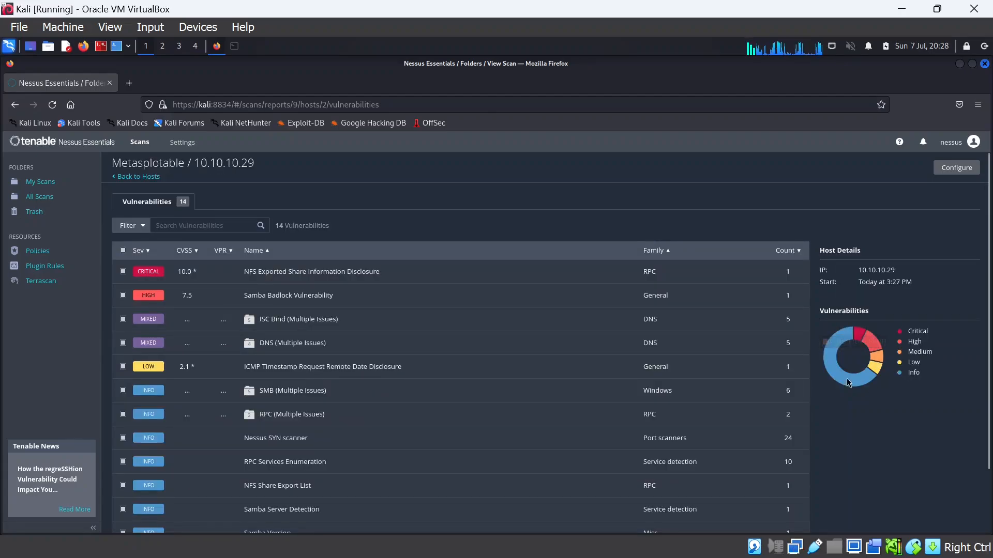
Sort findings by severity, most severe first, and open the critical NFS share finding
{"action": "left_click", "coordinate": [148, 254]}
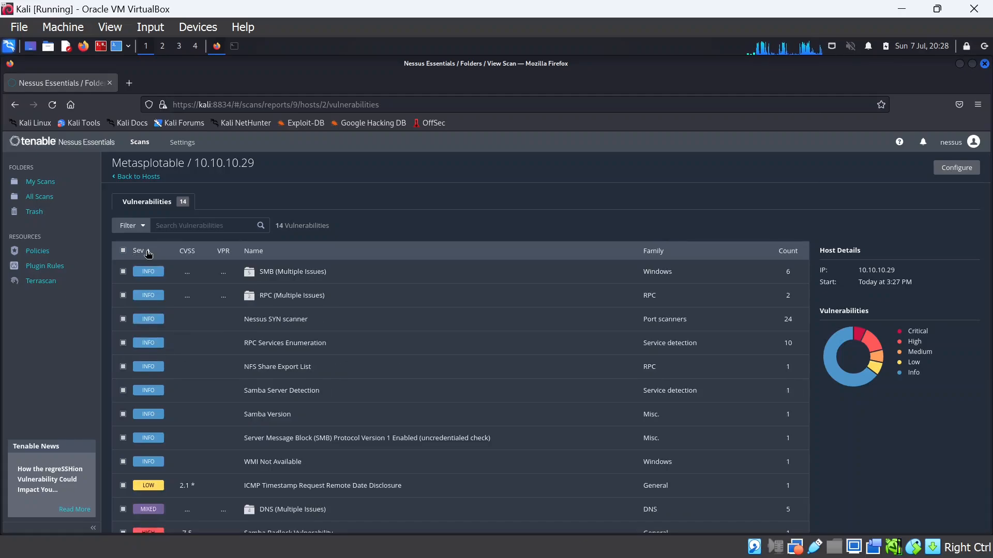
{"action": "left_click", "coordinate": [148, 253]}
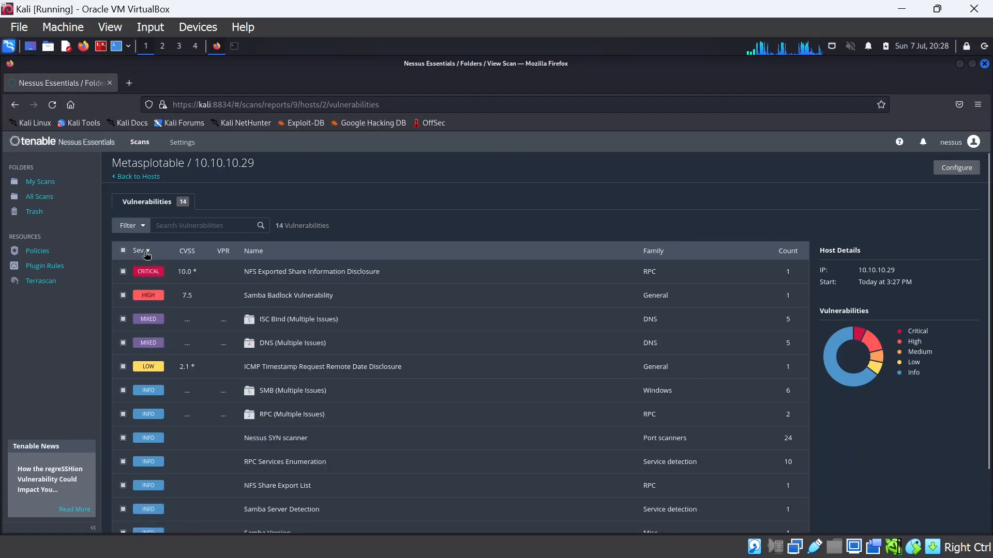
{"action": "left_click", "coordinate": [154, 280]}
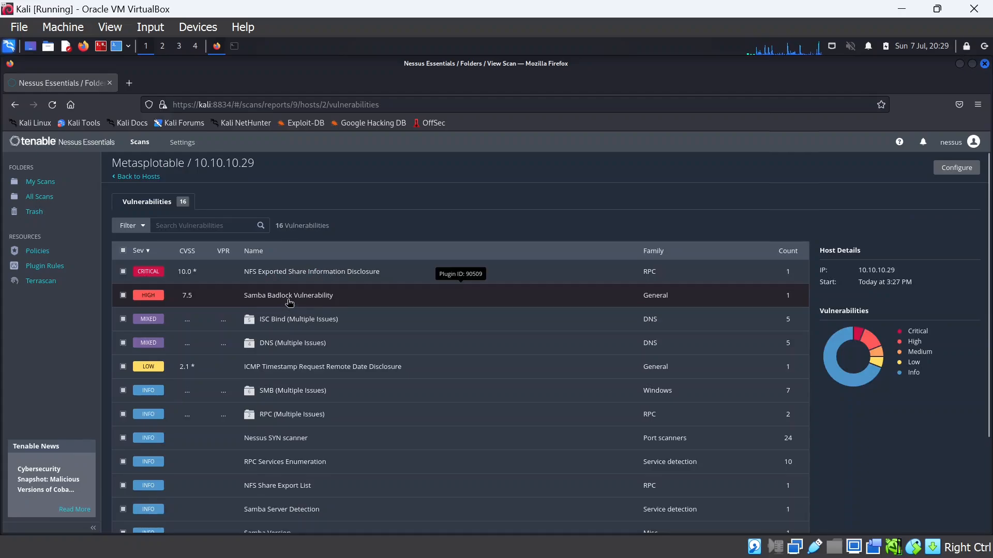
Open the Samba Badlock Vulnerability (#90509) details and highlight its title, description and solution text
{"action": "left_click", "coordinate": [289, 303]}
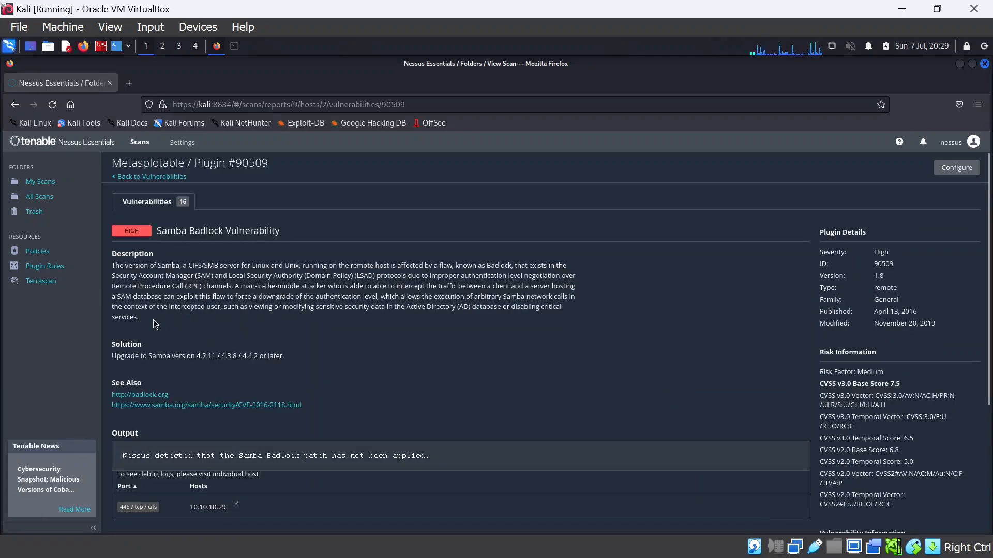
{"action": "left_click_drag", "start_coordinate": [140, 318], "coordinate": [117, 254]}
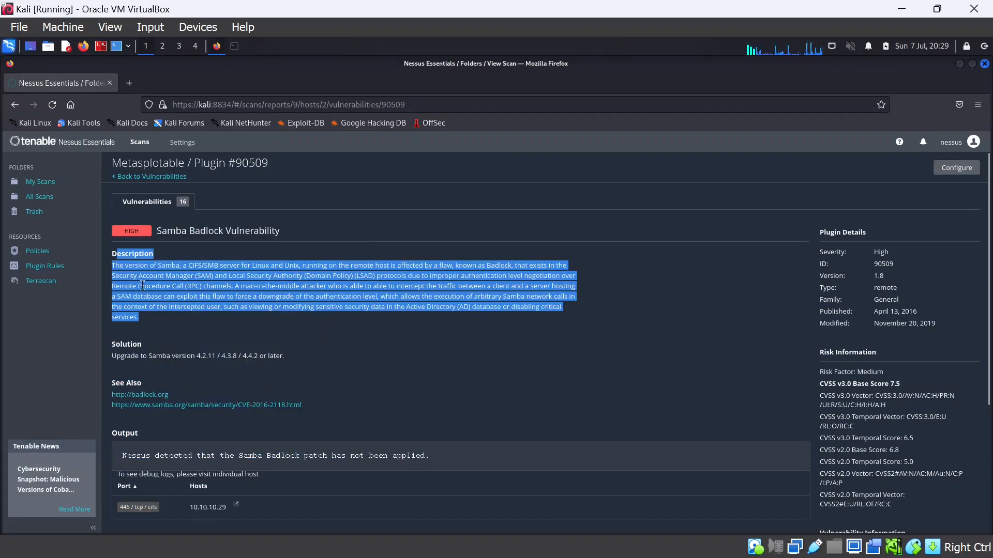
{"action": "left_click", "coordinate": [155, 316]}
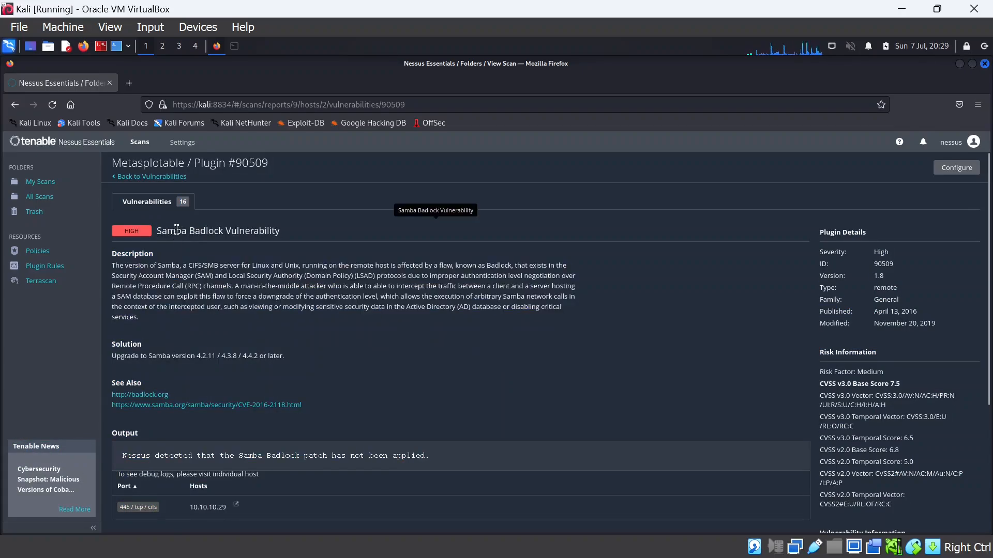
{"action": "left_click_drag", "start_coordinate": [157, 231], "coordinate": [286, 239]}
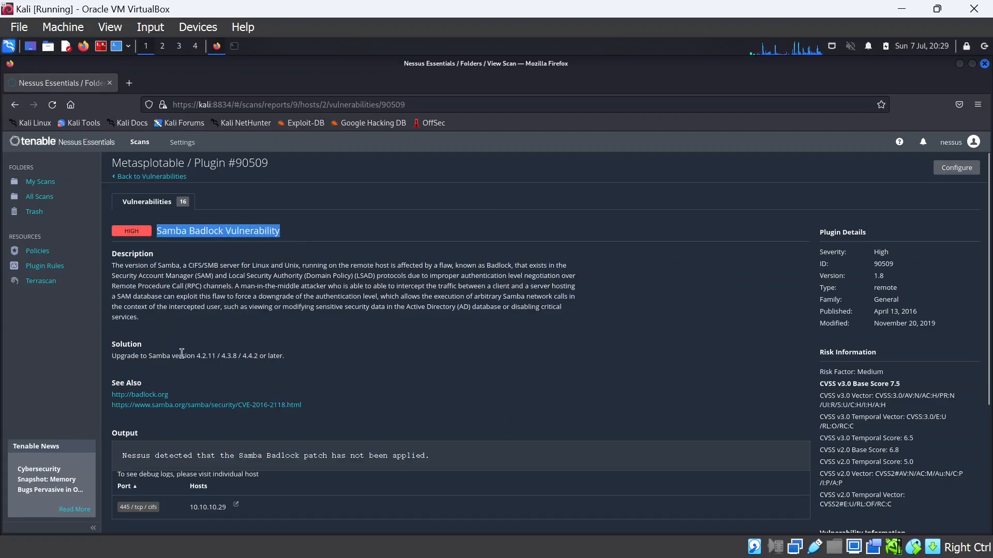
{"action": "scroll", "coordinate": [204, 344], "scroll_direction": "down", "scroll_amount": 2}
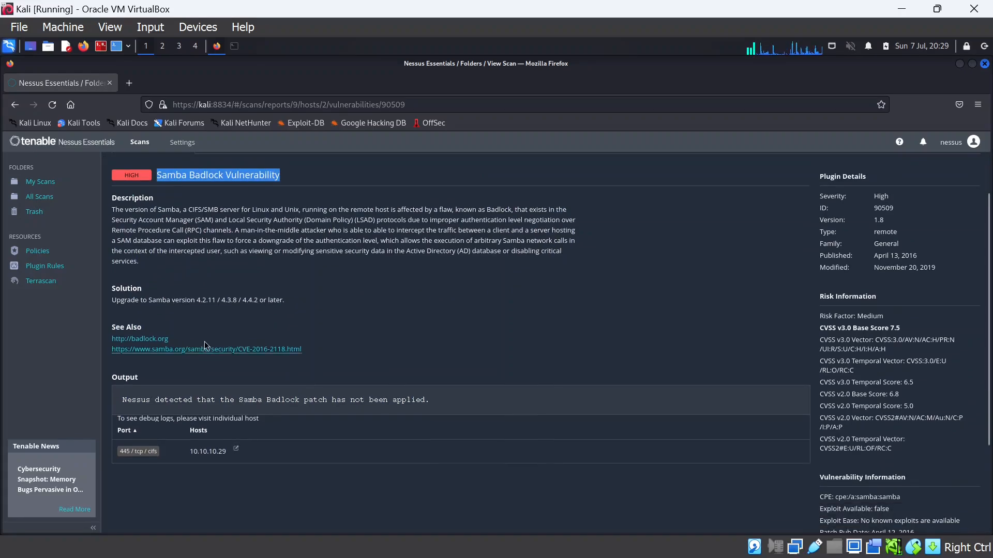
{"action": "left_click", "coordinate": [302, 303]}
{"action": "scroll", "coordinate": [302, 303], "scroll_direction": "up", "scroll_amount": 2}
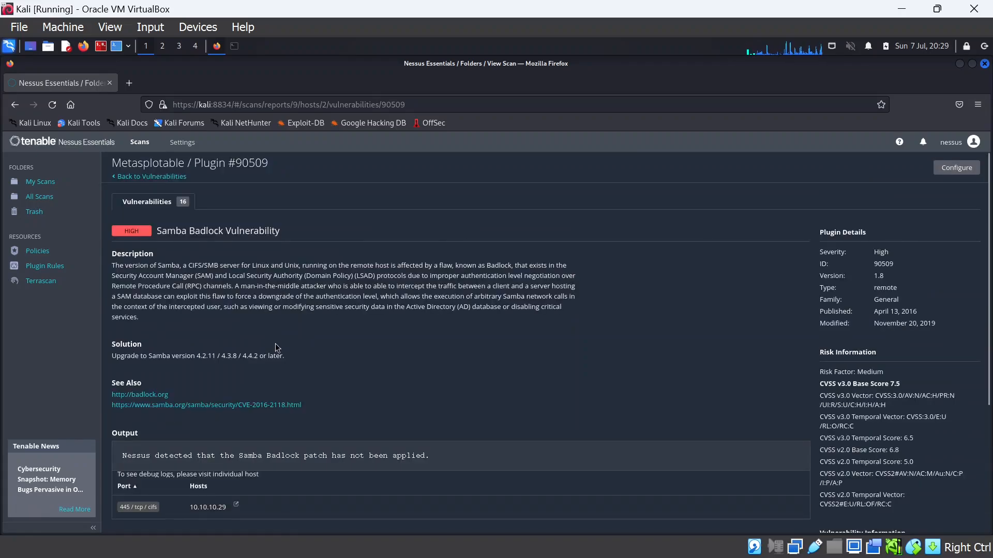
{"action": "left_click_drag", "start_coordinate": [287, 359], "coordinate": [111, 359]}
{"action": "left_click", "coordinate": [123, 358]}
Scroll through the plugin's output and references for 10.10.10.29 port 445
{"action": "scroll", "coordinate": [405, 373], "scroll_direction": "down", "scroll_amount": 3}
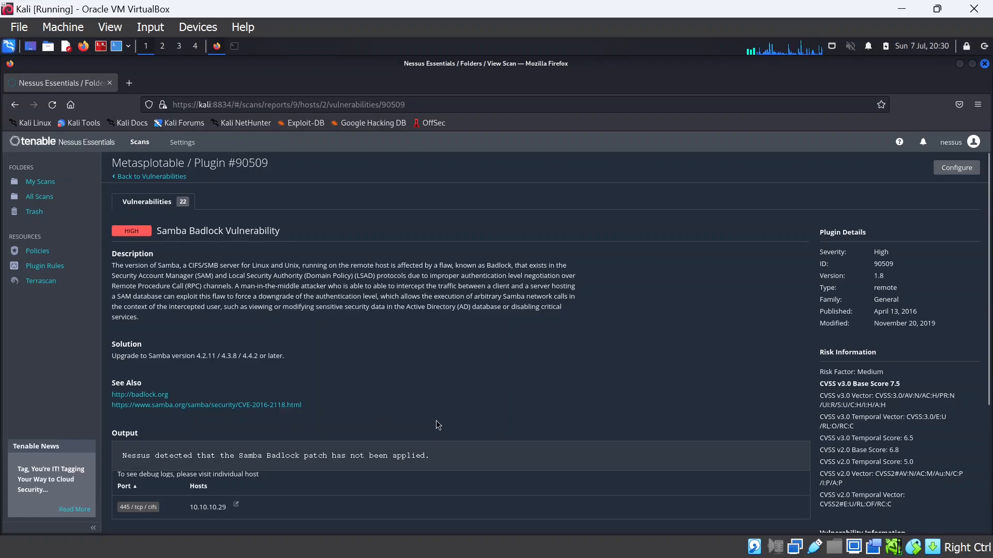
{"action": "scroll", "coordinate": [437, 423], "scroll_direction": "down", "scroll_amount": 3}
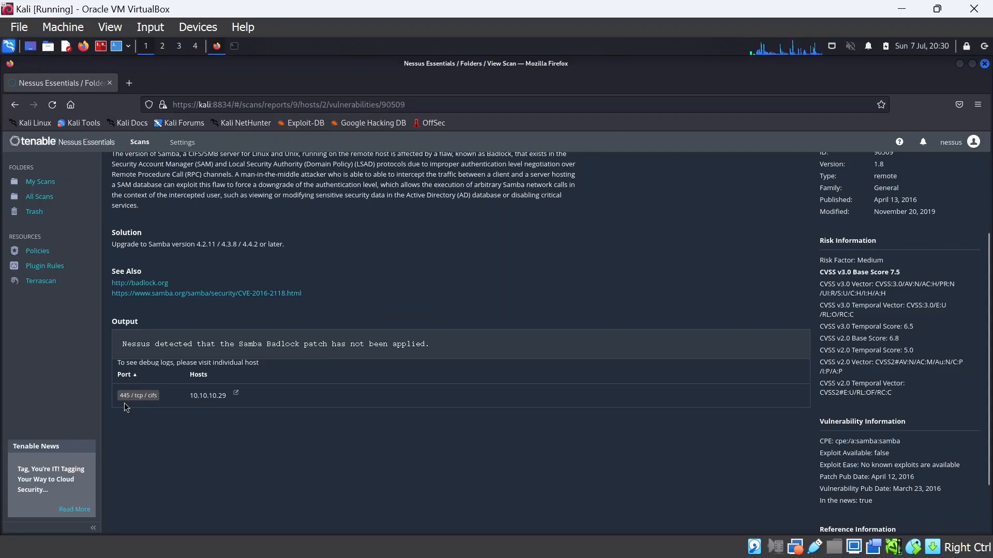
{"action": "scroll", "coordinate": [206, 408], "scroll_direction": "down", "scroll_amount": 2}
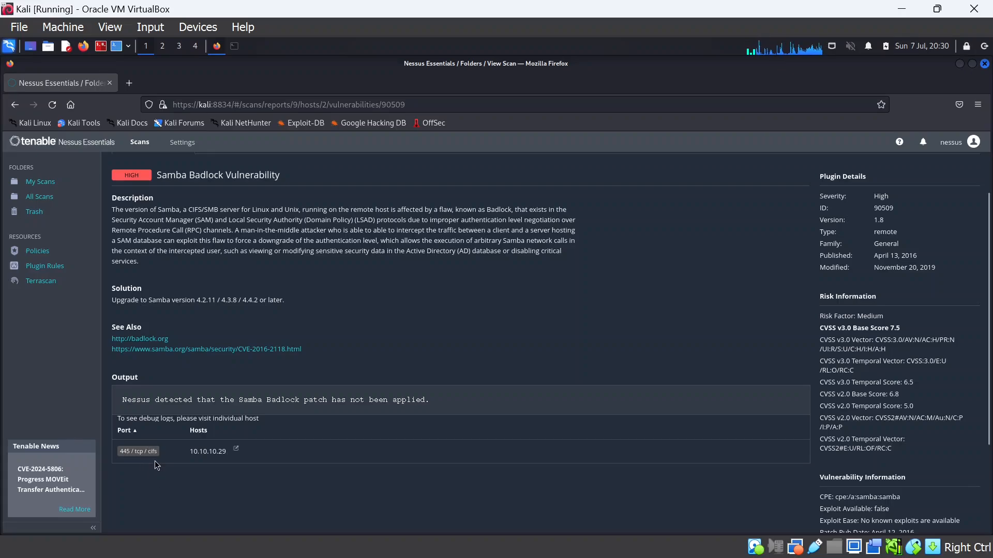
{"action": "scroll", "coordinate": [225, 455], "scroll_direction": "down", "scroll_amount": 3}
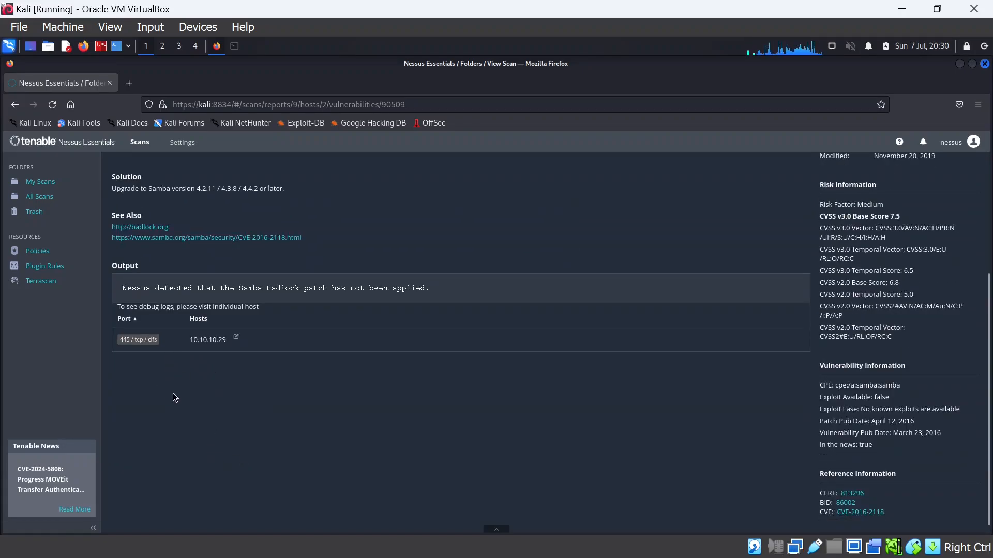
{"action": "scroll", "coordinate": [733, 427], "scroll_direction": "up", "scroll_amount": 3}
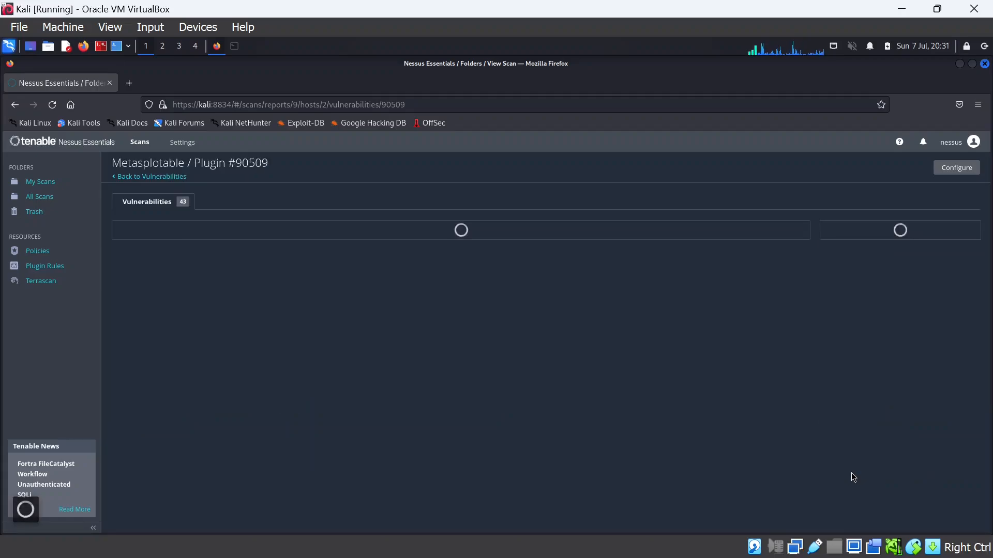
{"action": "scroll", "coordinate": [859, 446], "scroll_direction": "down", "scroll_amount": 2}
{"action": "scroll", "coordinate": [858, 446], "scroll_direction": "down", "scroll_amount": 4}
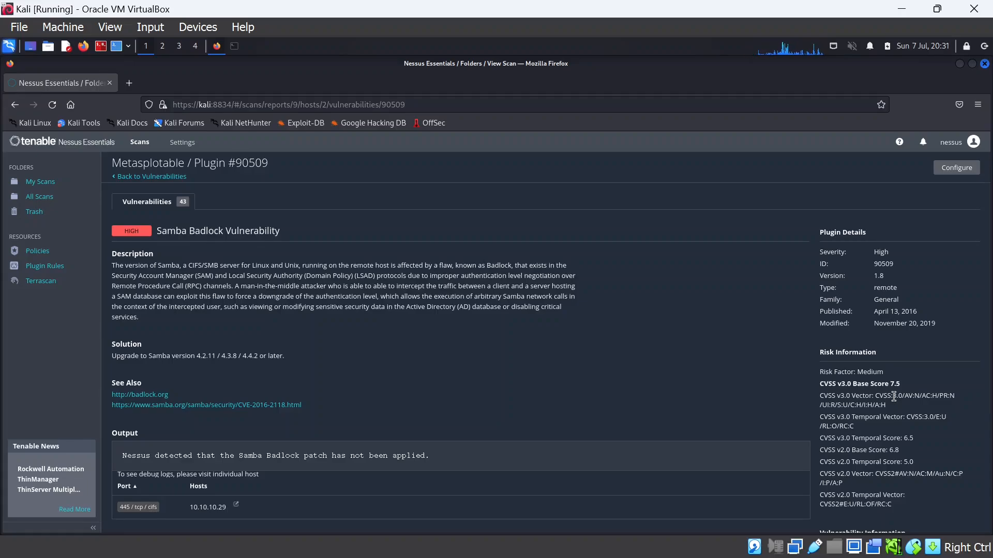
{"action": "scroll", "coordinate": [894, 398], "scroll_direction": "down", "scroll_amount": 3}
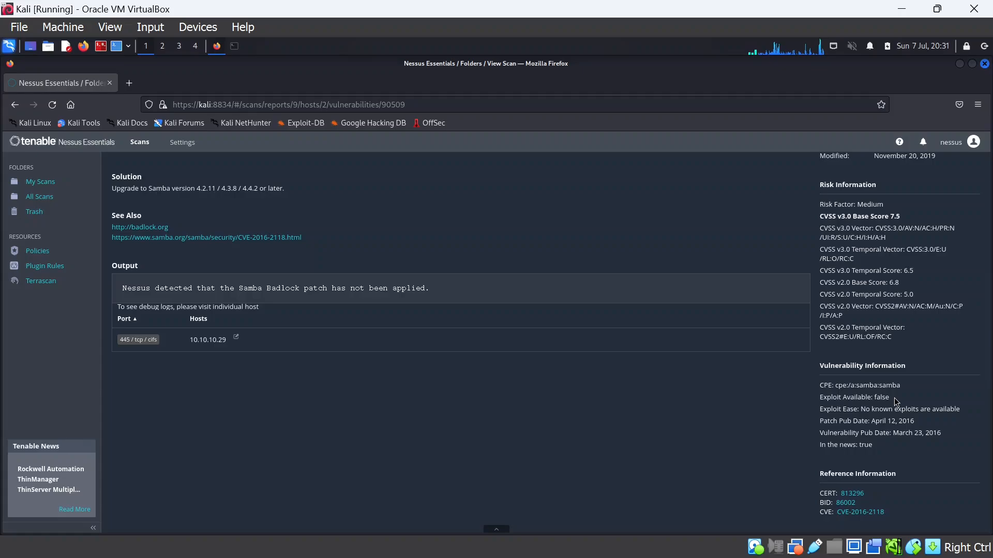
{"action": "scroll", "coordinate": [864, 410], "scroll_direction": "down", "scroll_amount": 1}
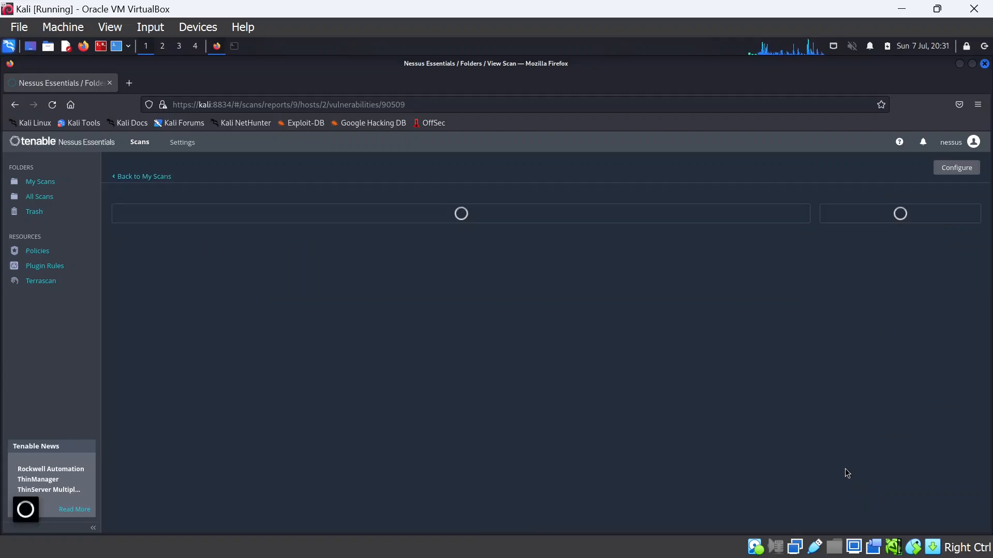
{"action": "scroll", "coordinate": [862, 483], "scroll_direction": "down", "scroll_amount": 3}
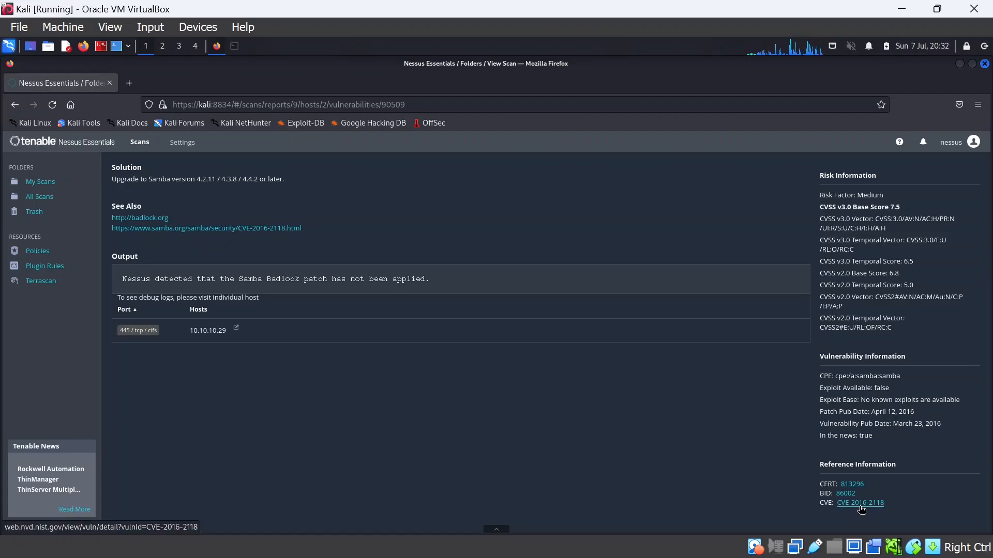
{"action": "scroll", "coordinate": [247, 339], "scroll_direction": "up", "scroll_amount": 3}
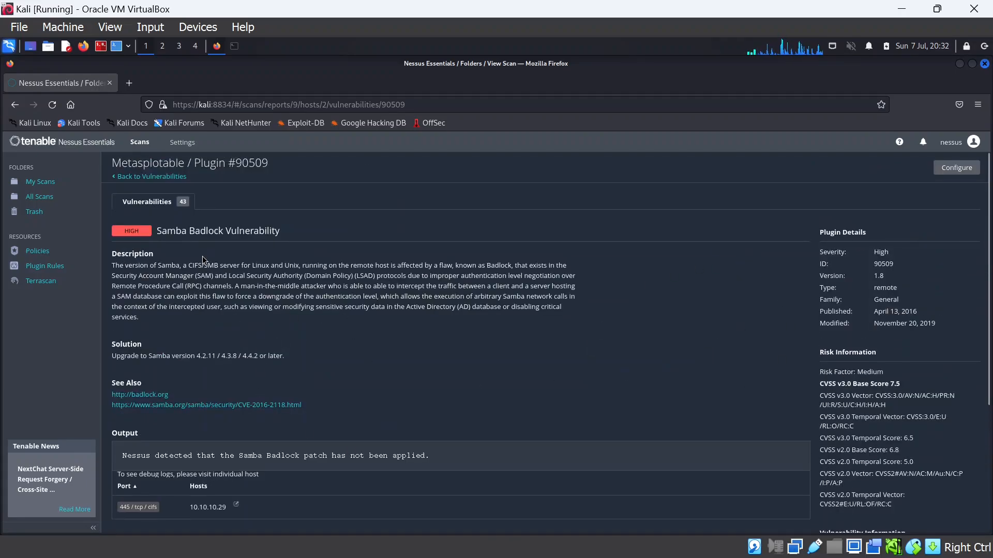
{"action": "left_click", "coordinate": [152, 177]}
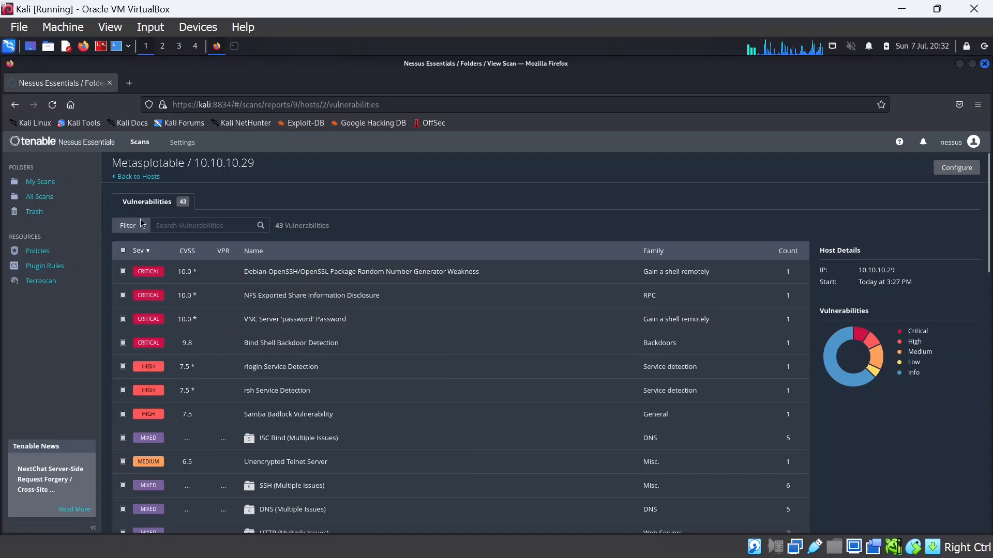
{"action": "left_click", "coordinate": [142, 179]}
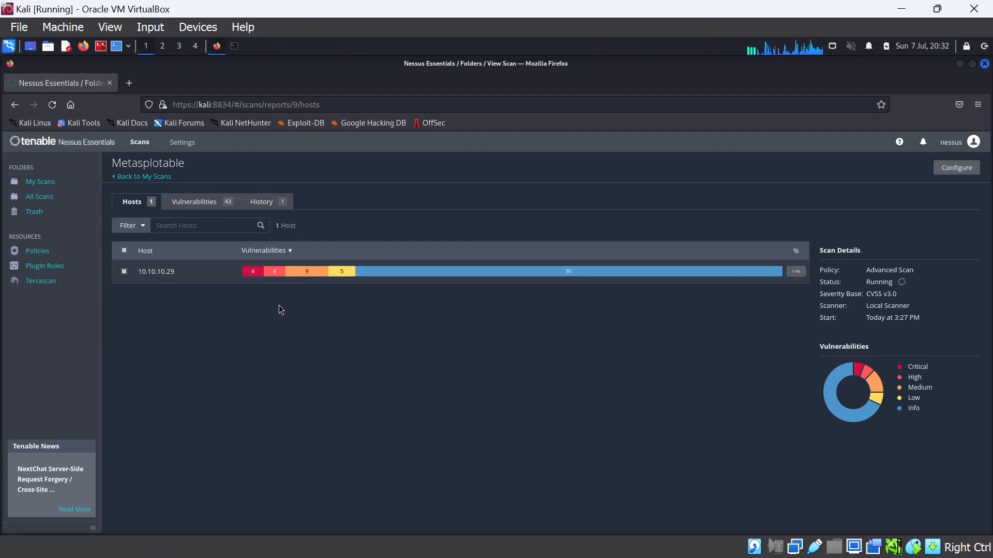
{"action": "mouse_move", "coordinate": [249, 275]}
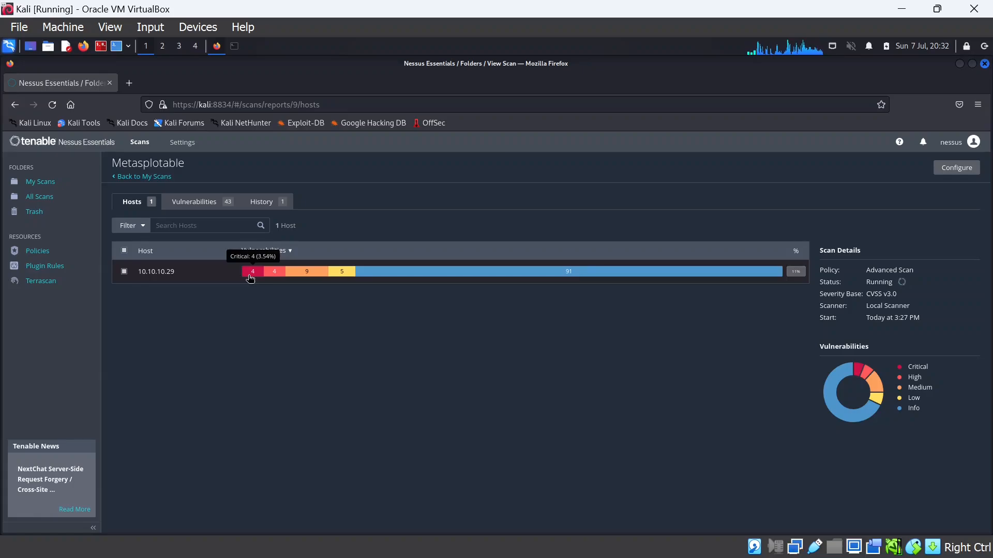
{"action": "mouse_move", "coordinate": [282, 274]}
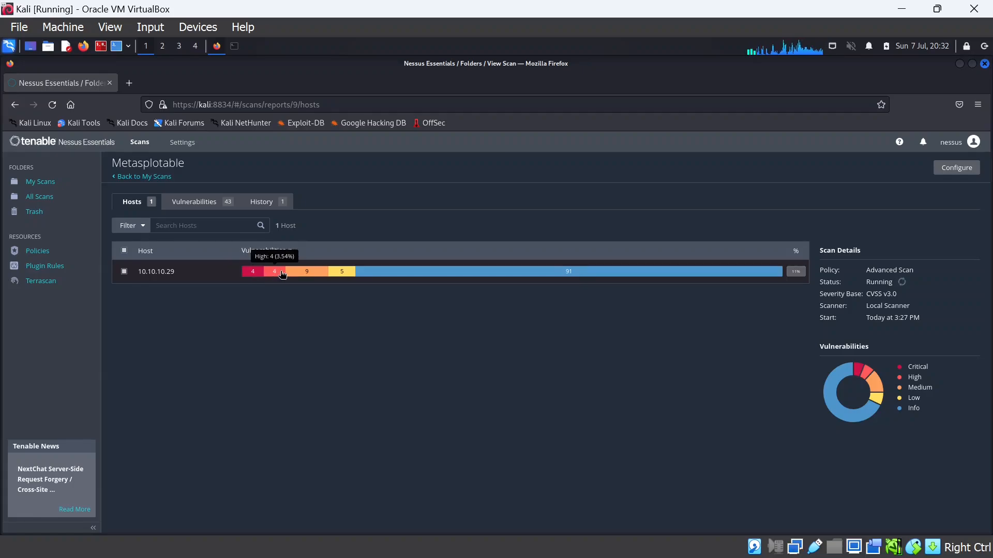
{"action": "mouse_move", "coordinate": [341, 275]}
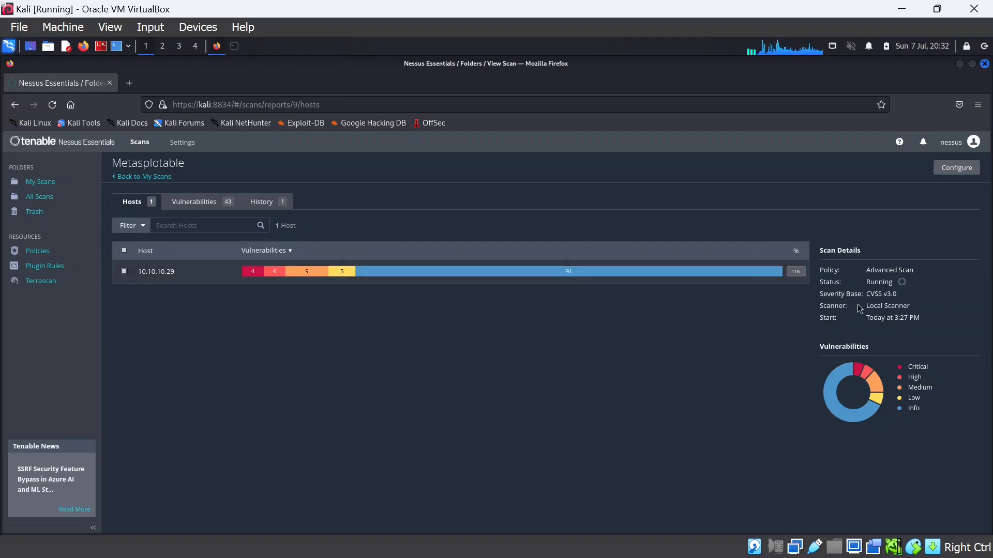
Stop and force-stop the running Metasploitable scan, then reopen its results
{"action": "left_click", "coordinate": [148, 177]}
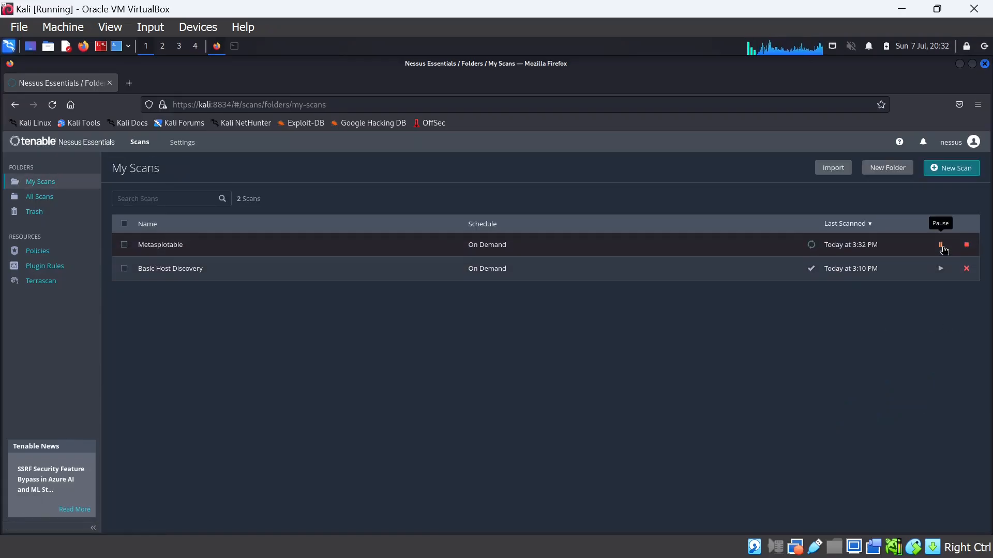
{"action": "left_click", "coordinate": [967, 246]}
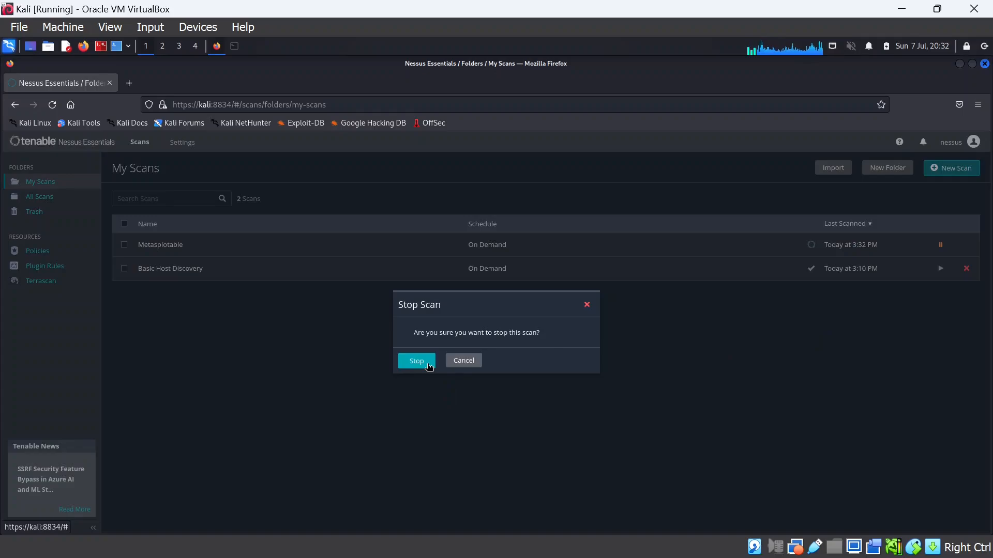
{"action": "left_click", "coordinate": [428, 365]}
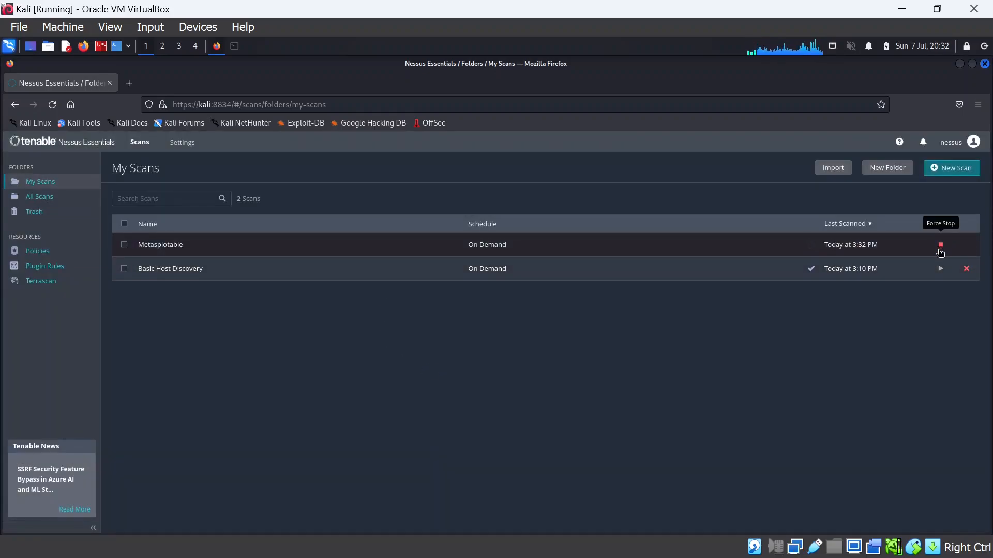
{"action": "left_click", "coordinate": [940, 246]}
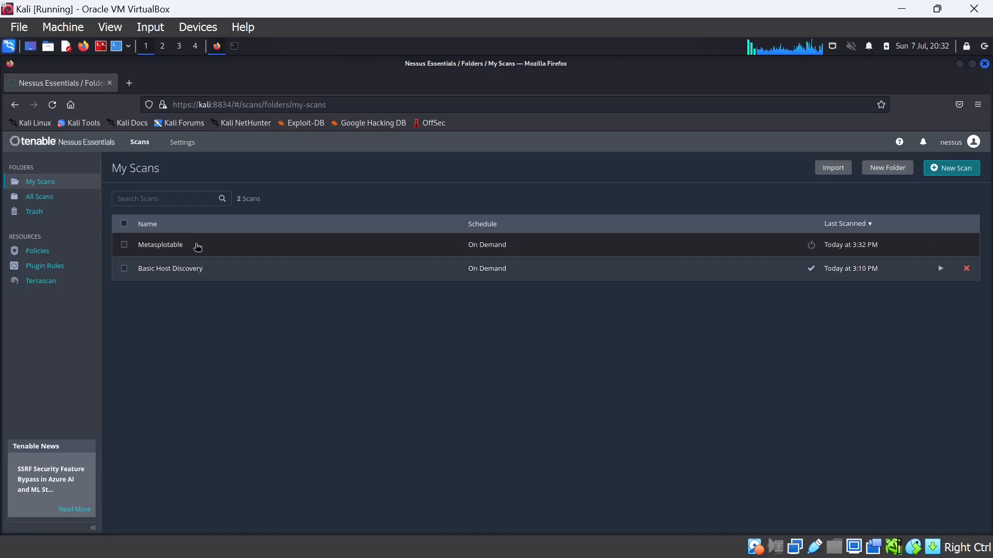
{"action": "left_click", "coordinate": [197, 246]}
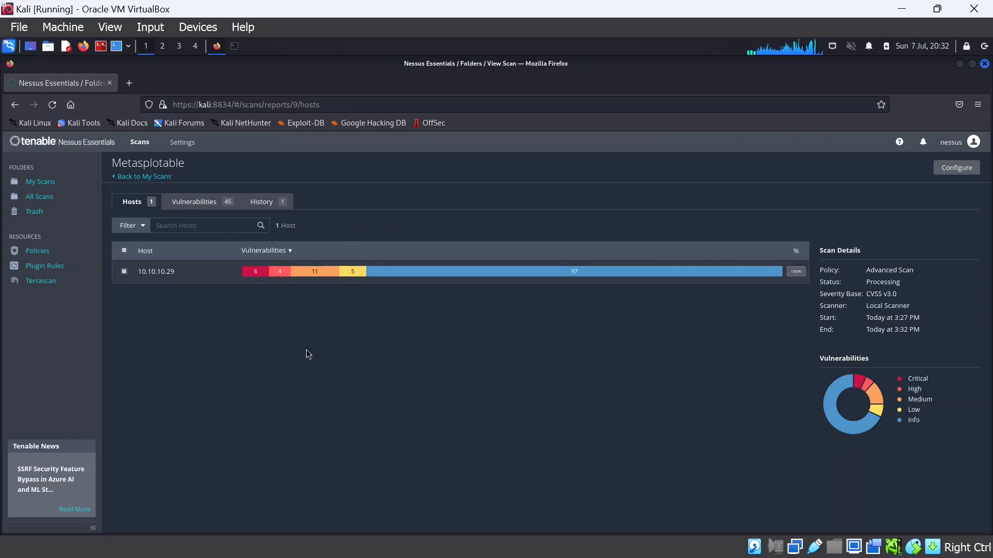
Open host 10.10.10.29's 45 vulnerabilities and bring up the search and filter options
{"action": "left_click", "coordinate": [193, 278]}
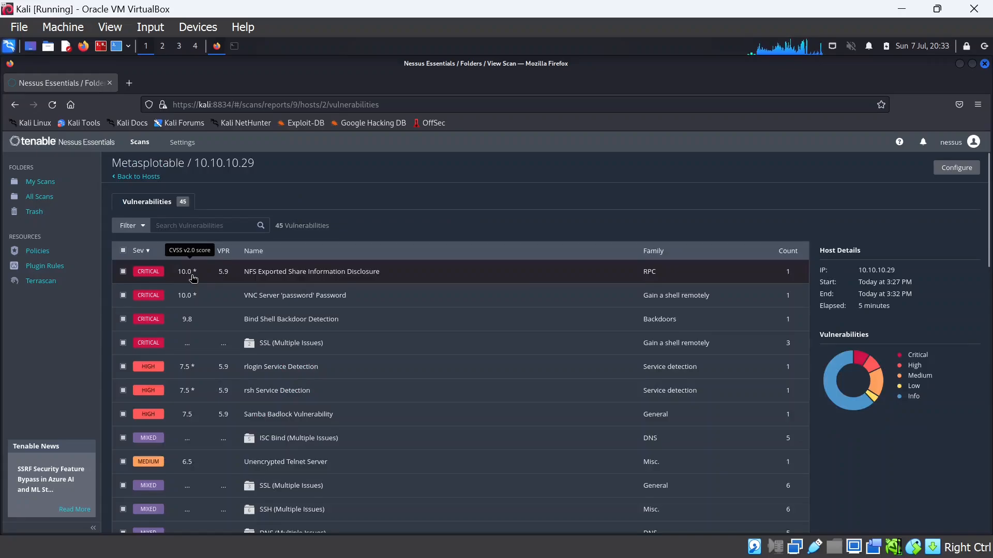
{"action": "left_click", "coordinate": [202, 227]}
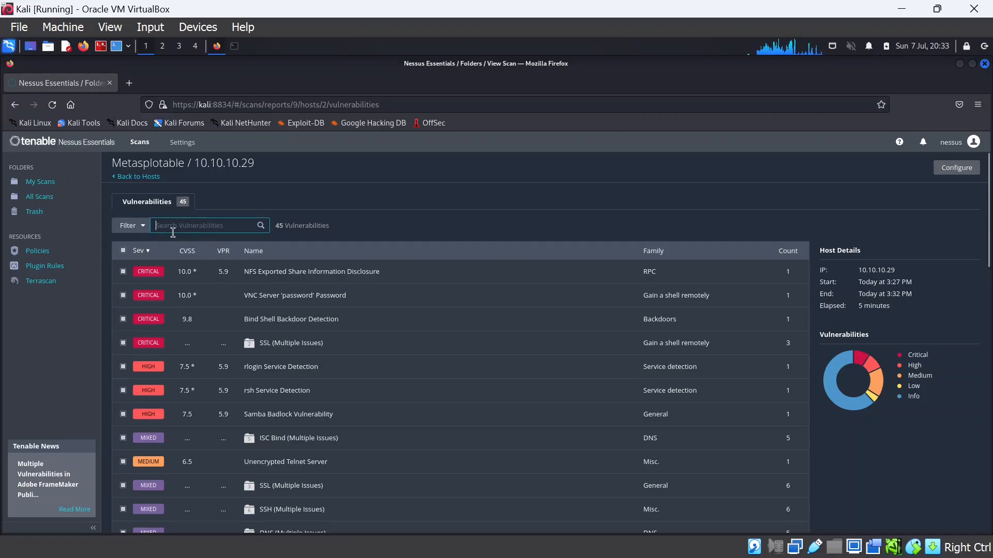
{"action": "left_click", "coordinate": [143, 227]}
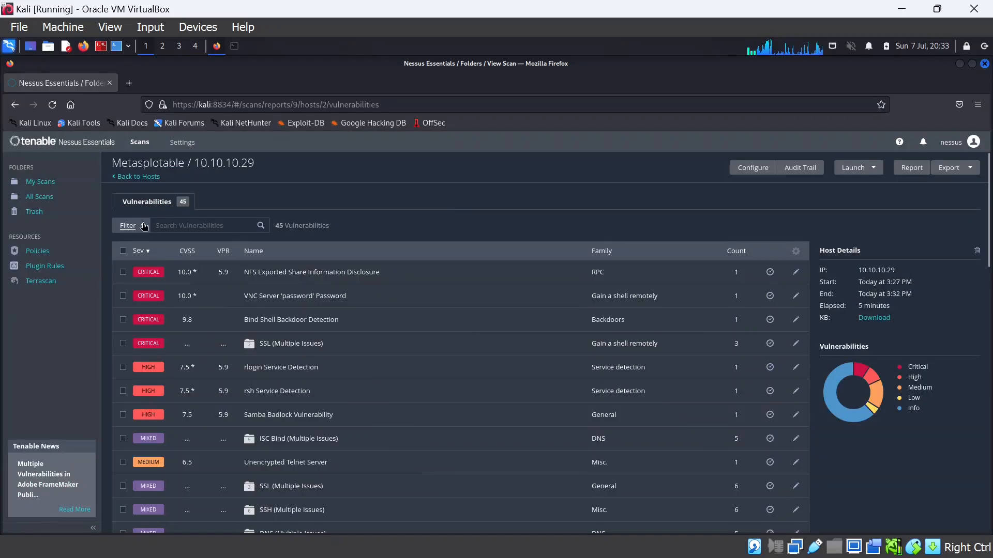
{"action": "left_click", "coordinate": [143, 228]}
{"action": "left_click", "coordinate": [401, 355]}
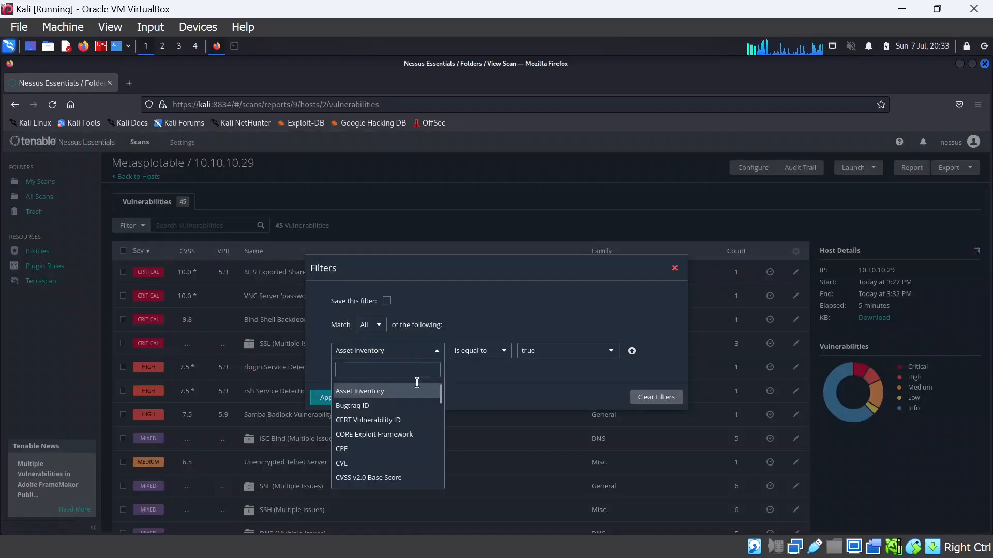
{"action": "scroll", "coordinate": [387, 450], "scroll_direction": "down", "scroll_amount": 1}
{"action": "scroll", "coordinate": [388, 454], "scroll_direction": "down", "scroll_amount": 5}
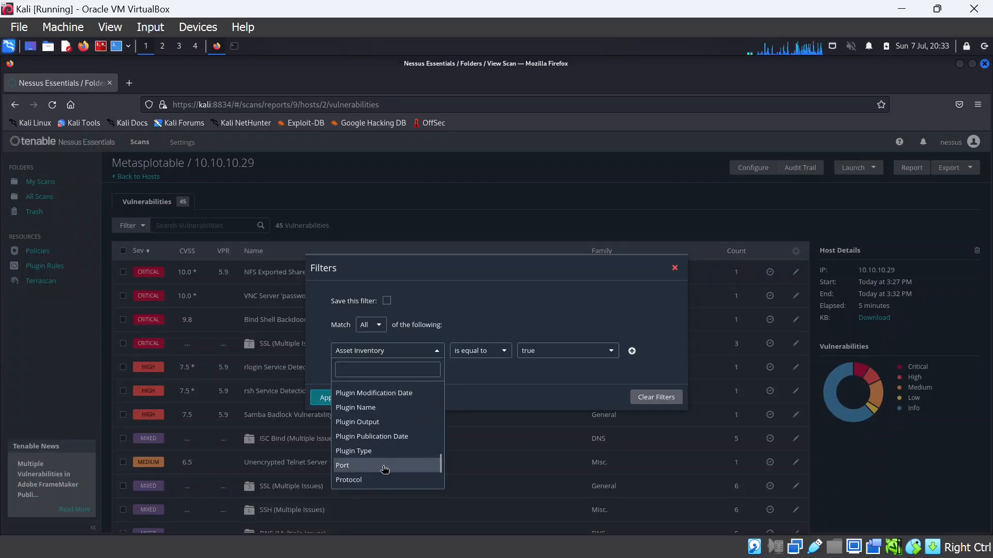
{"action": "left_click", "coordinate": [383, 466]}
{"action": "left_click", "coordinate": [569, 347]}
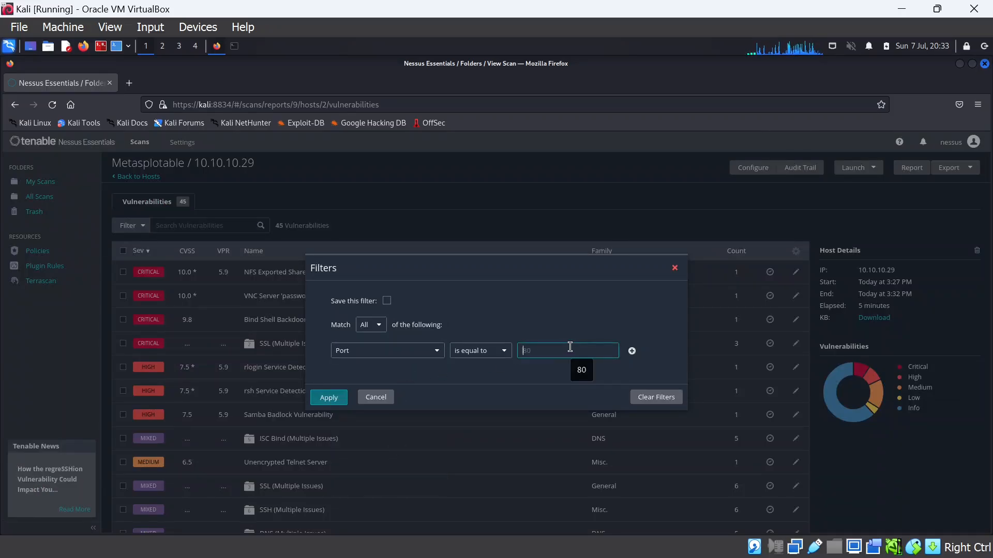
{"action": "type", "text": "22"}
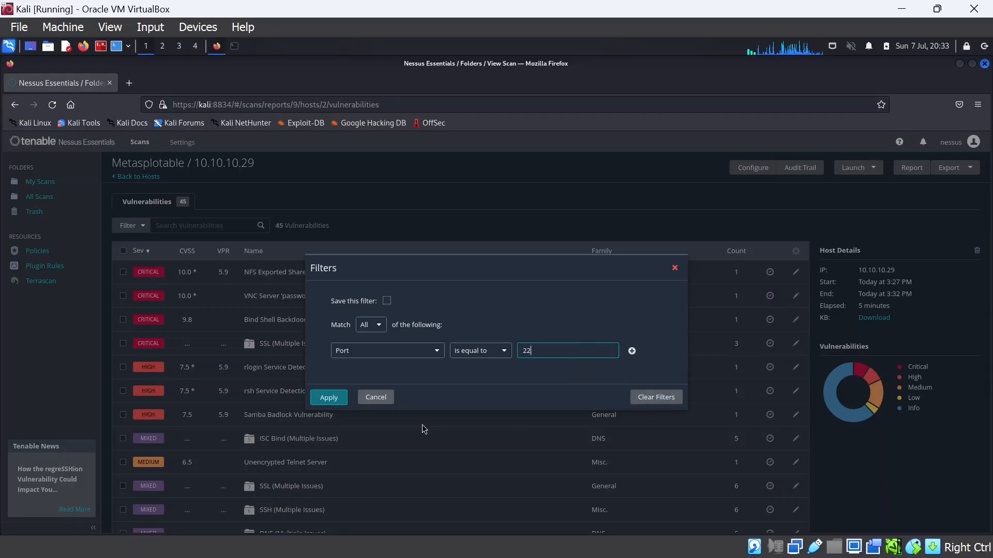
{"action": "left_click", "coordinate": [329, 397]}
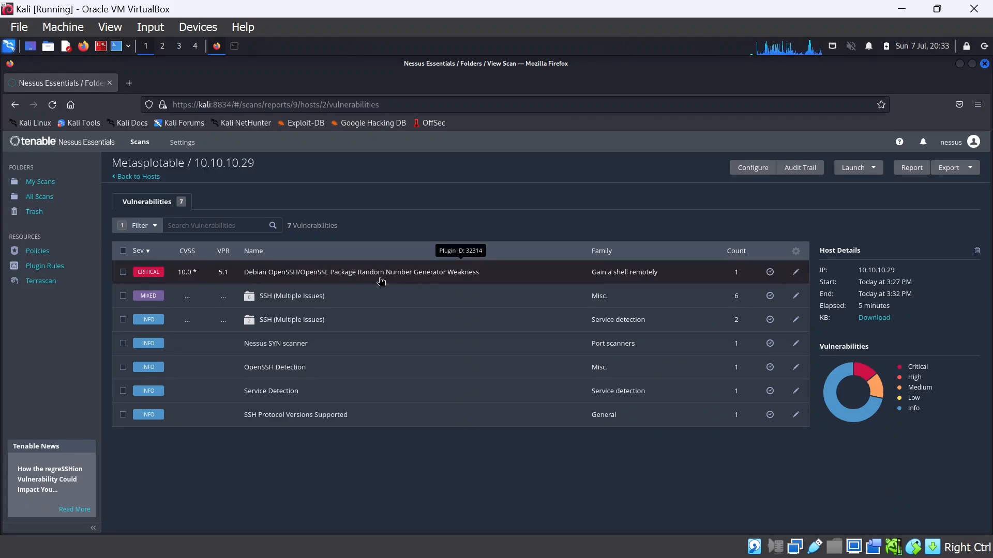
{"action": "left_click", "coordinate": [145, 226]}
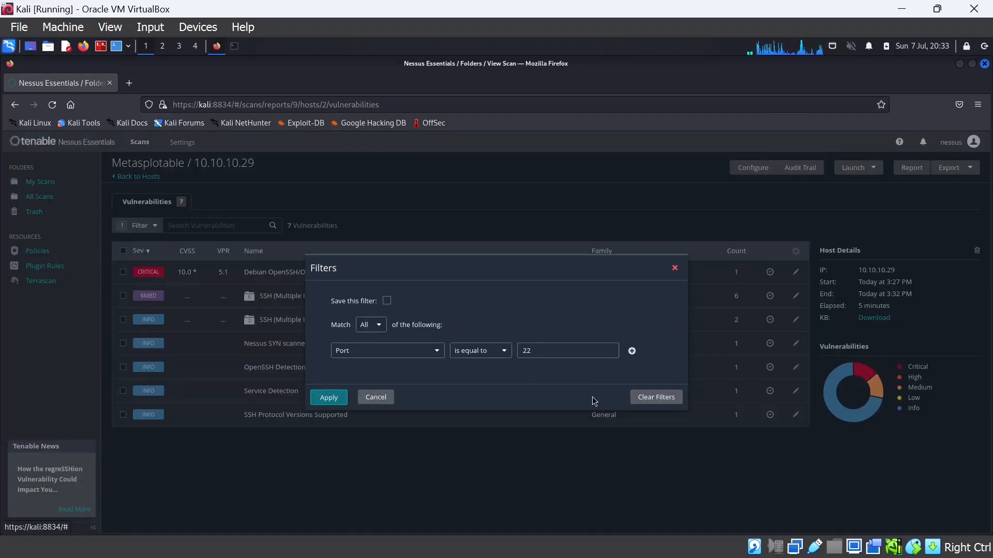
{"action": "left_click", "coordinate": [657, 398]}
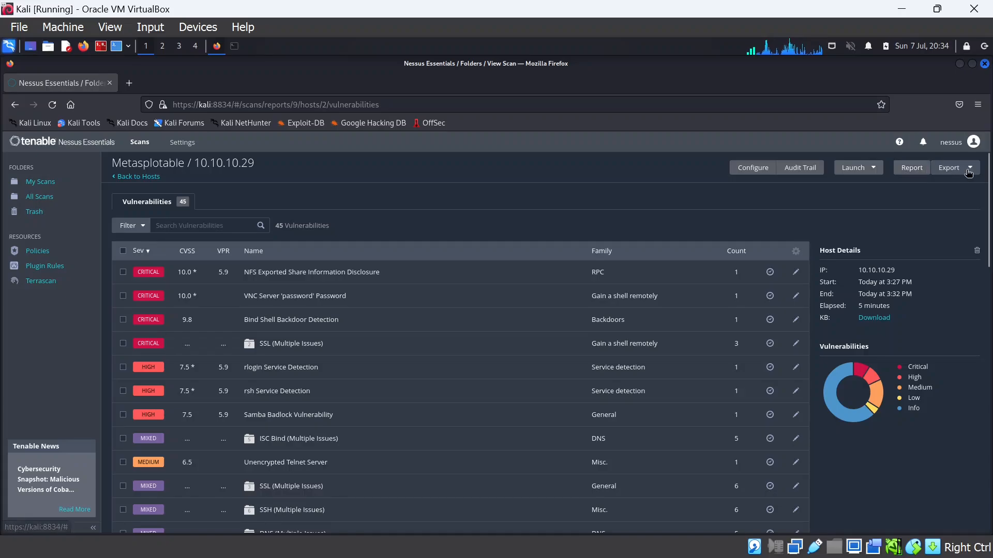
Generate a PDF report using the Complete List of Vulnerabilities by Host template
{"action": "left_click", "coordinate": [955, 168]}
{"action": "left_click", "coordinate": [913, 168]}
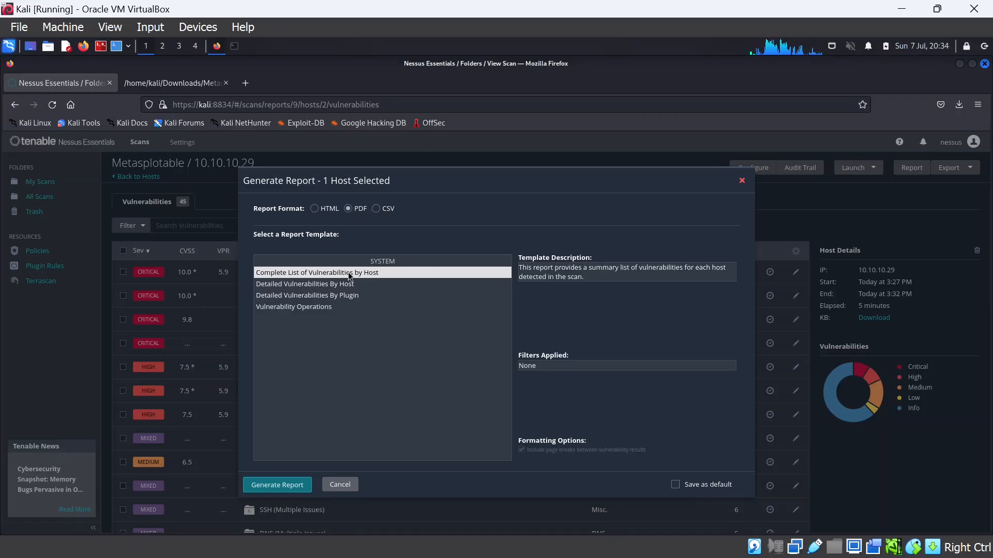
{"action": "left_click", "coordinate": [302, 285]}
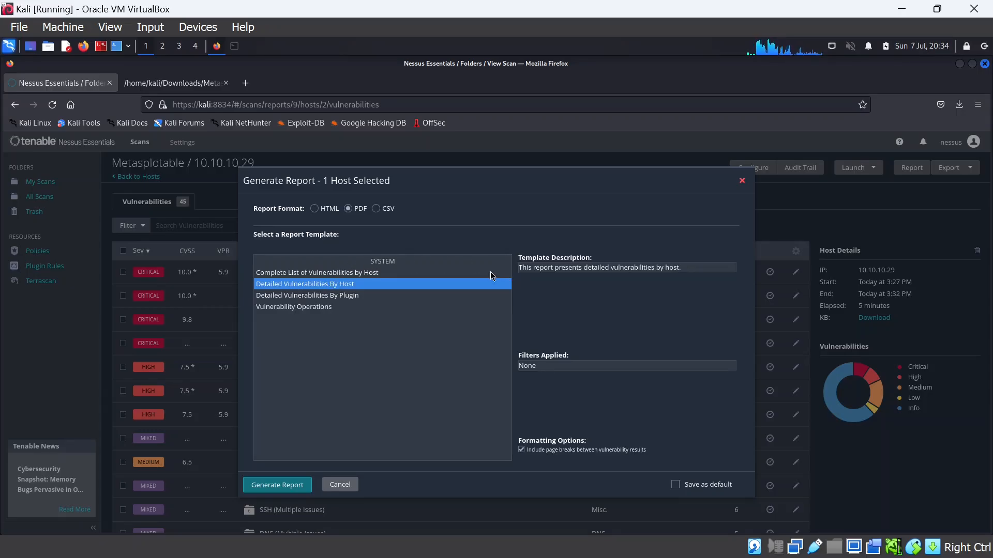
{"action": "left_click", "coordinate": [342, 273]}
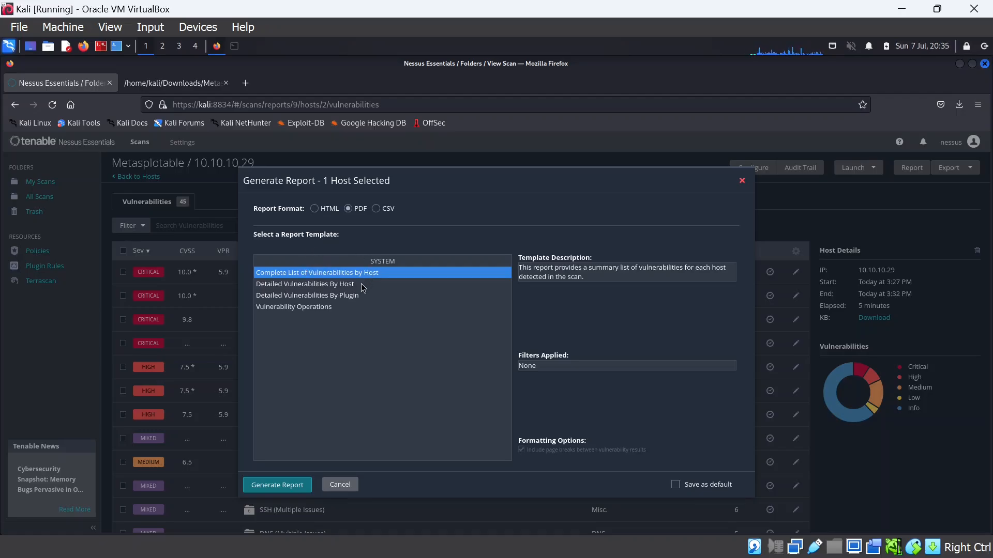
{"action": "left_click", "coordinate": [293, 490]}
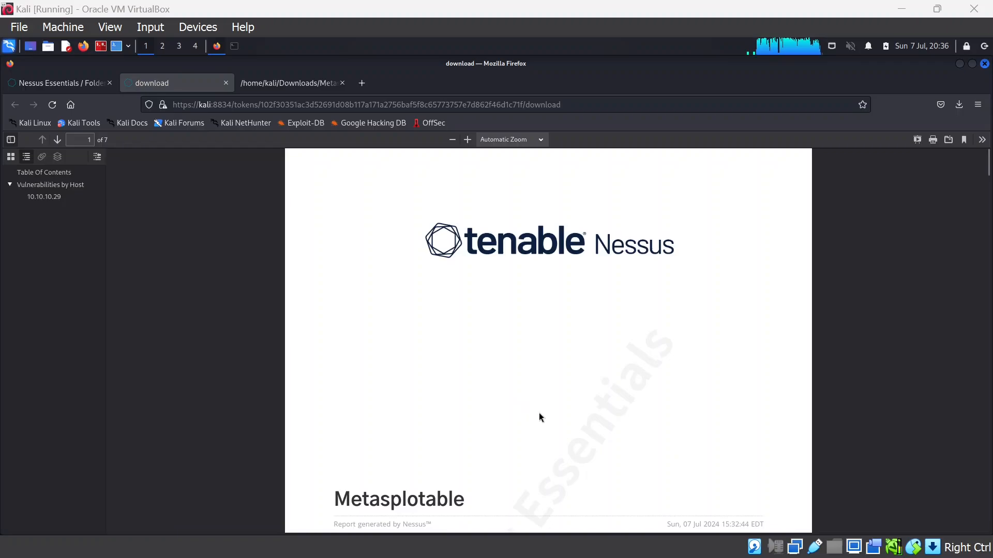
Scroll the Metasploitable PDF report to page 5, showing low and info findings like X Server Detection
{"action": "scroll", "coordinate": [517, 359], "scroll_direction": "down", "scroll_amount": 10}
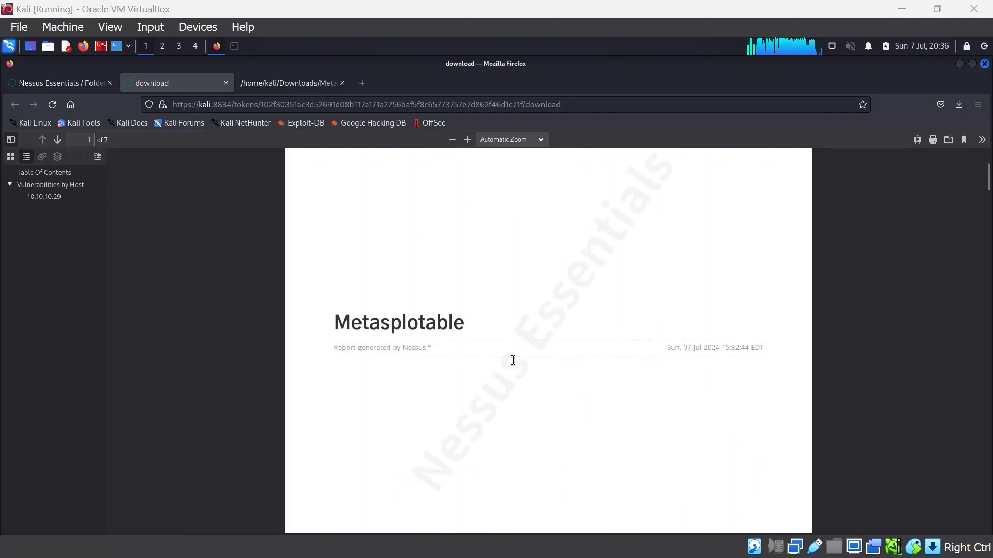
{"action": "scroll", "coordinate": [512, 366], "scroll_direction": "down", "scroll_amount": 15}
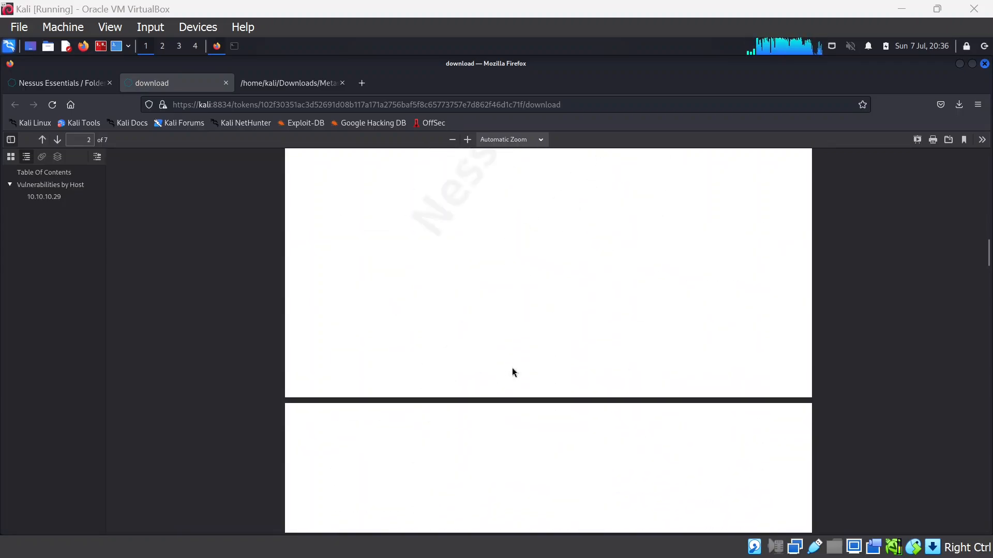
{"action": "scroll", "coordinate": [510, 368], "scroll_direction": "down", "scroll_amount": 6}
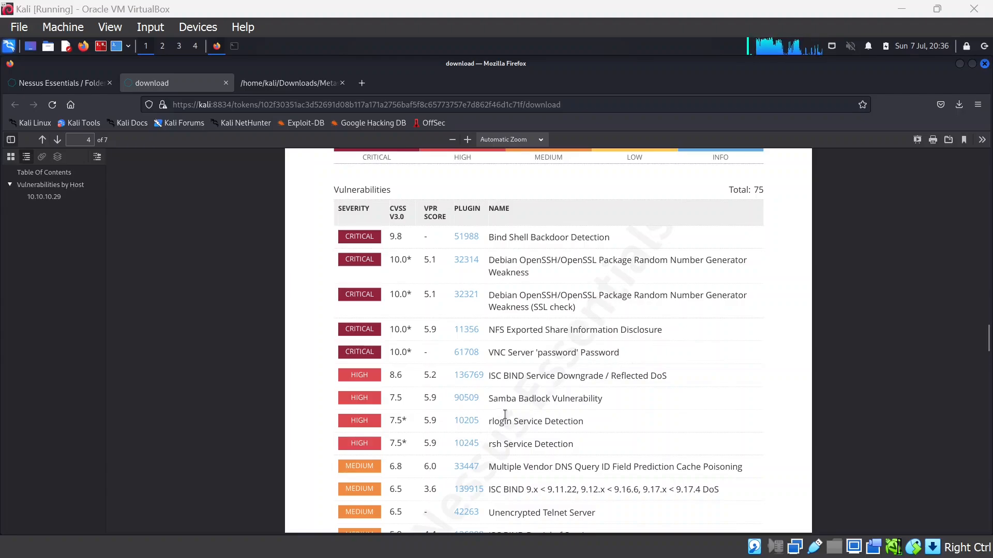
{"action": "scroll", "coordinate": [514, 404], "scroll_direction": "down", "scroll_amount": 3}
{"action": "scroll", "coordinate": [517, 402], "scroll_direction": "down", "scroll_amount": 2}
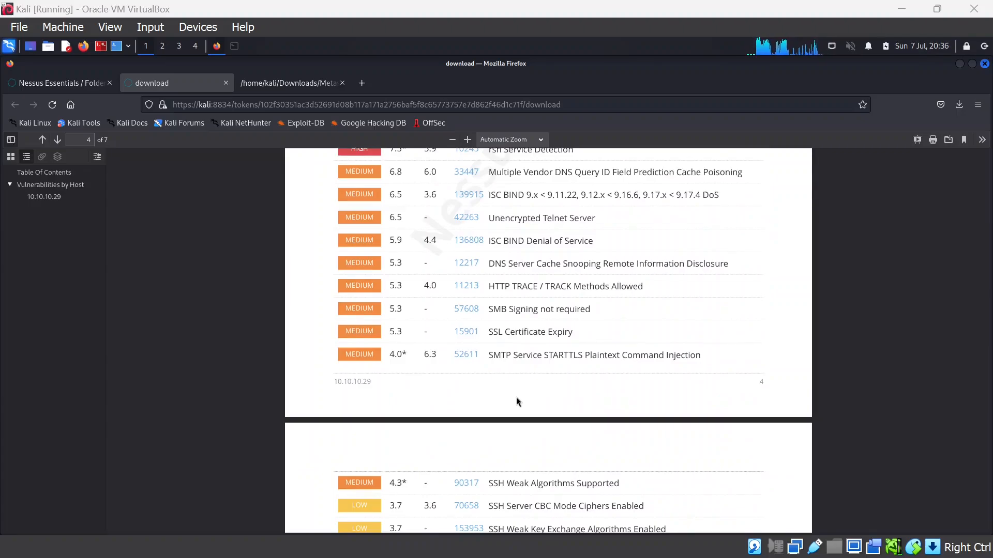
{"action": "scroll", "coordinate": [516, 401], "scroll_direction": "down", "scroll_amount": 7}
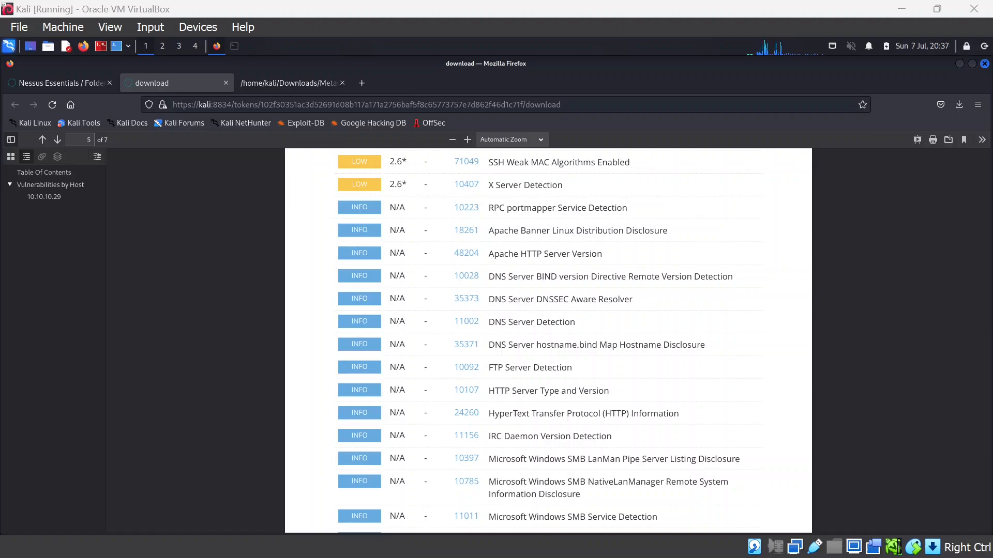